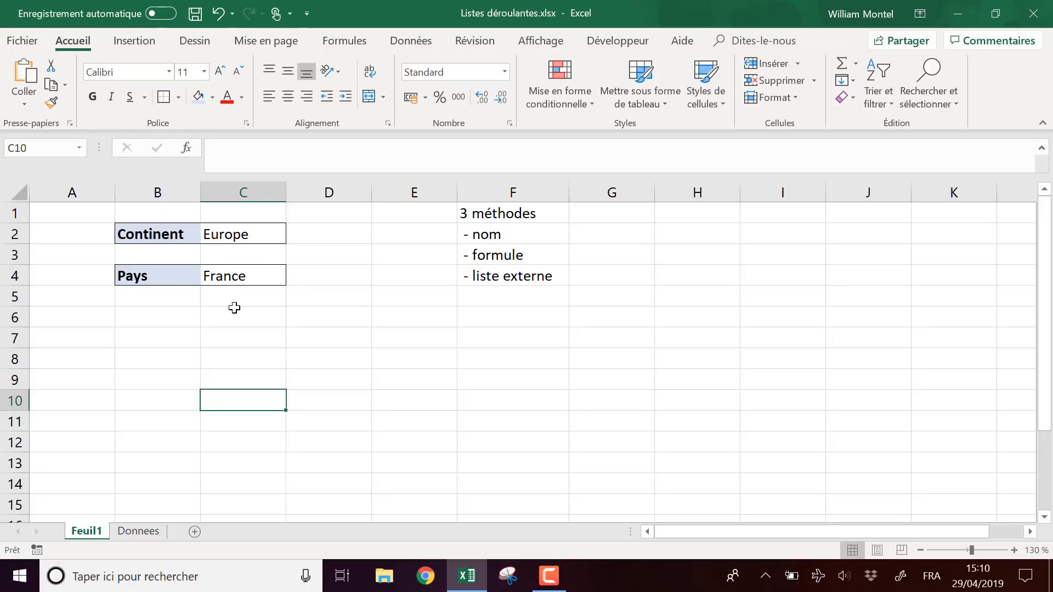
Step: Choose Afrique as the continent in cell C2 of Feuil1
left_click(270, 279)
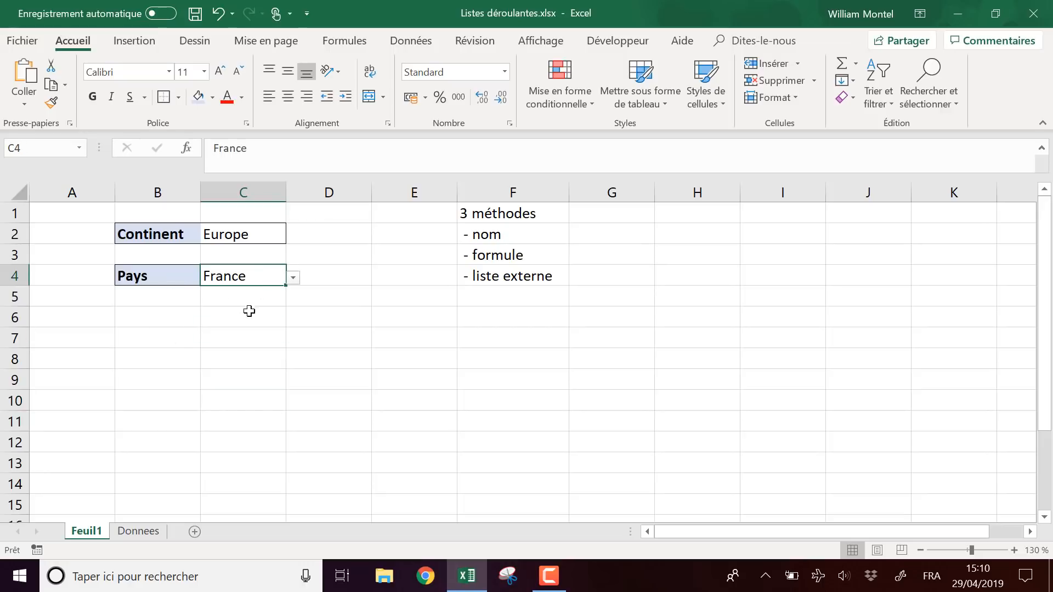
left_click(165, 238)
left_click(245, 233)
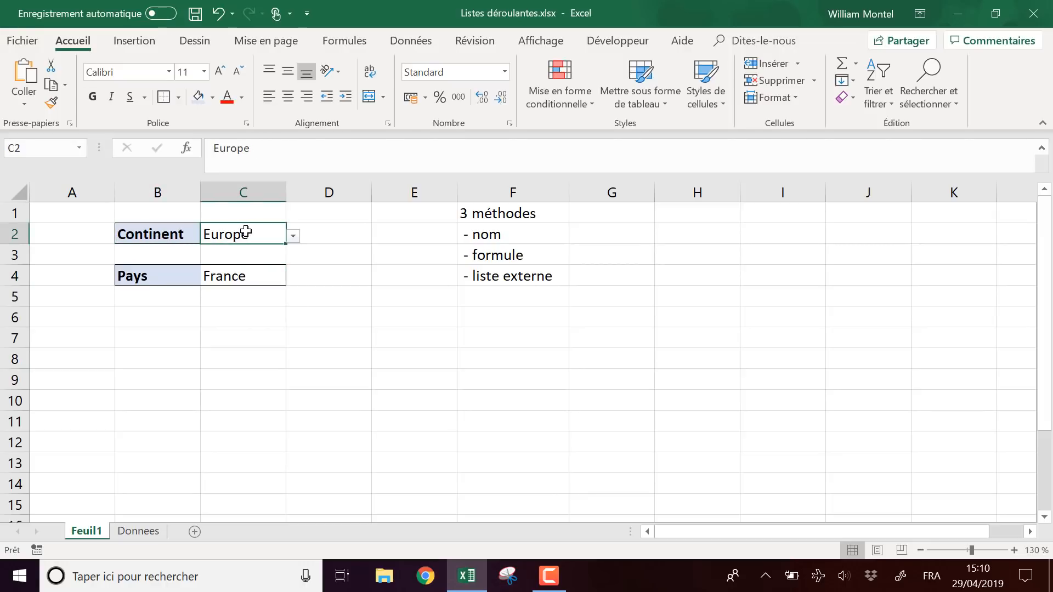
left_click(294, 237)
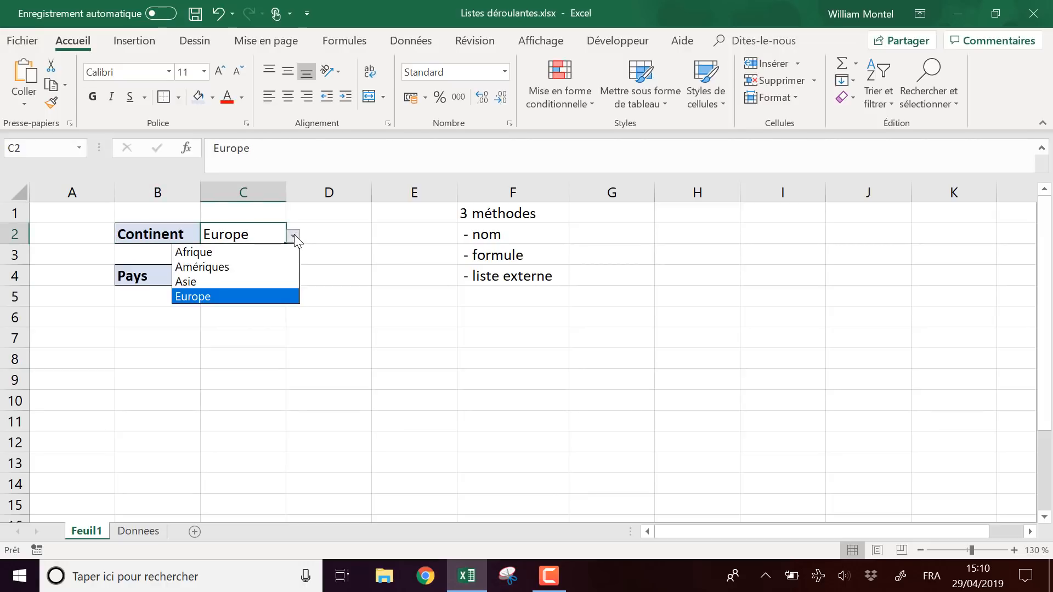
left_click(215, 252)
Step: Examine the country choices offered for Pays in cell C4
left_click(181, 275)
left_click(266, 273)
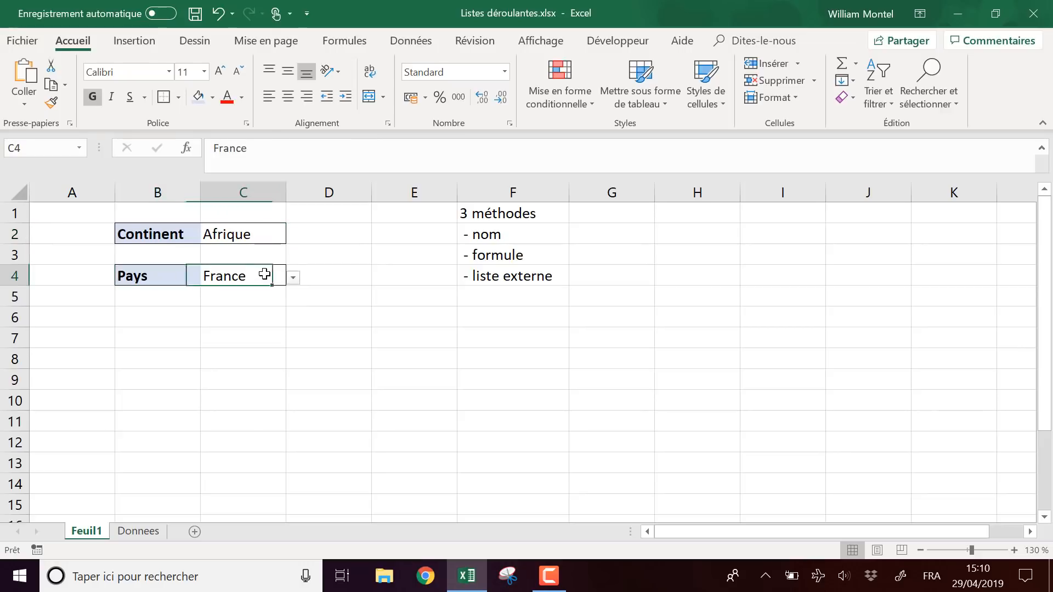
left_click(294, 278)
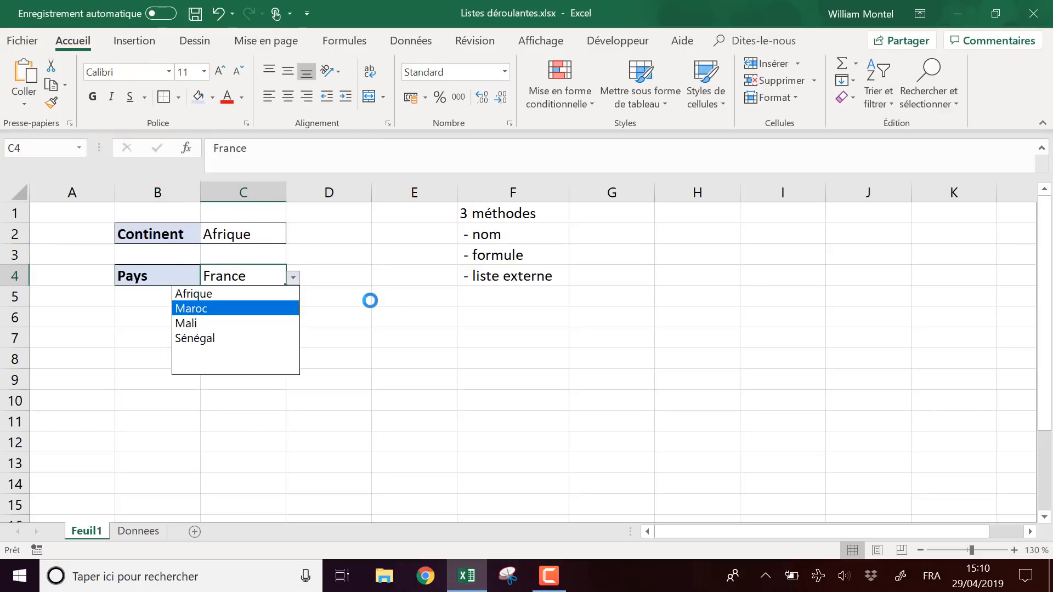
left_click(344, 306)
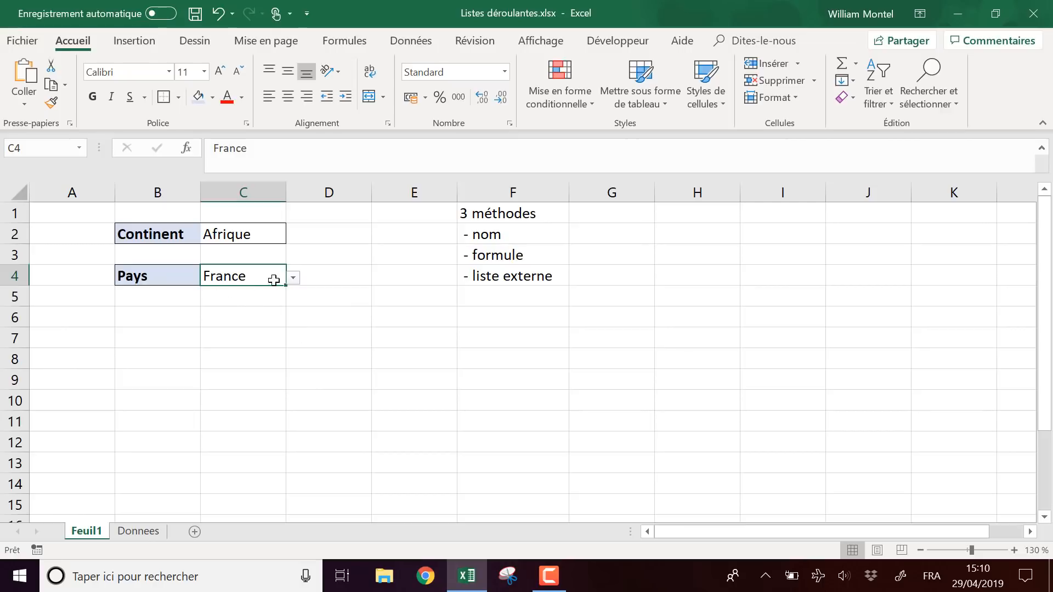
left_click(248, 232)
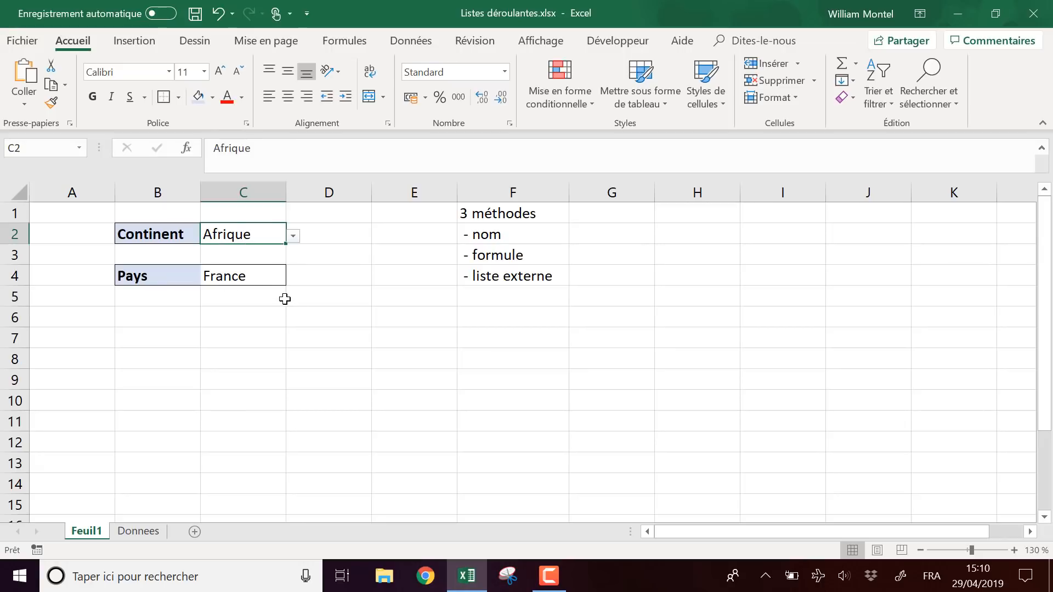
left_click(260, 272)
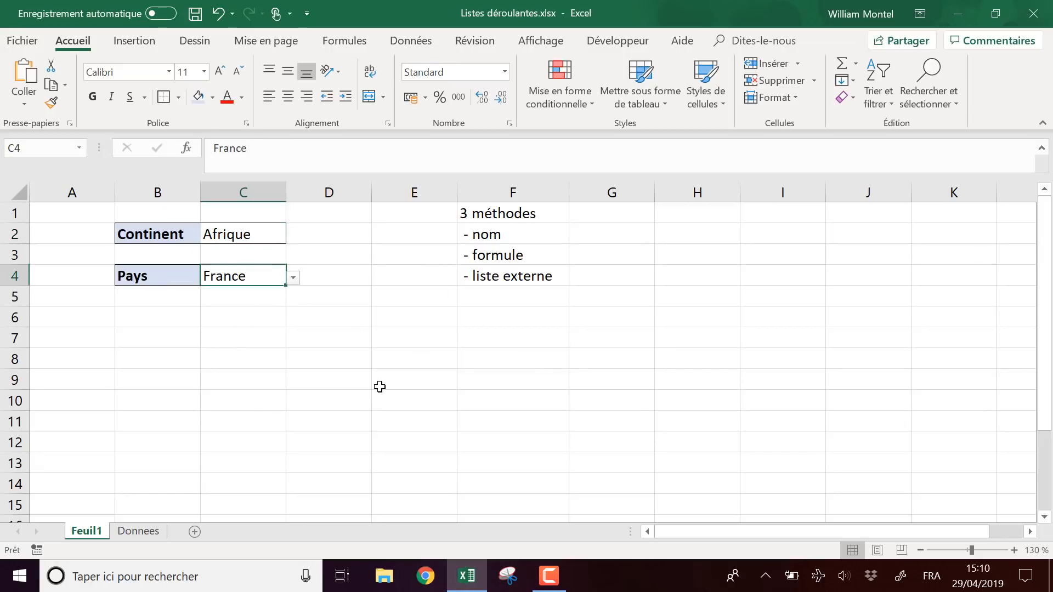
left_click(366, 339)
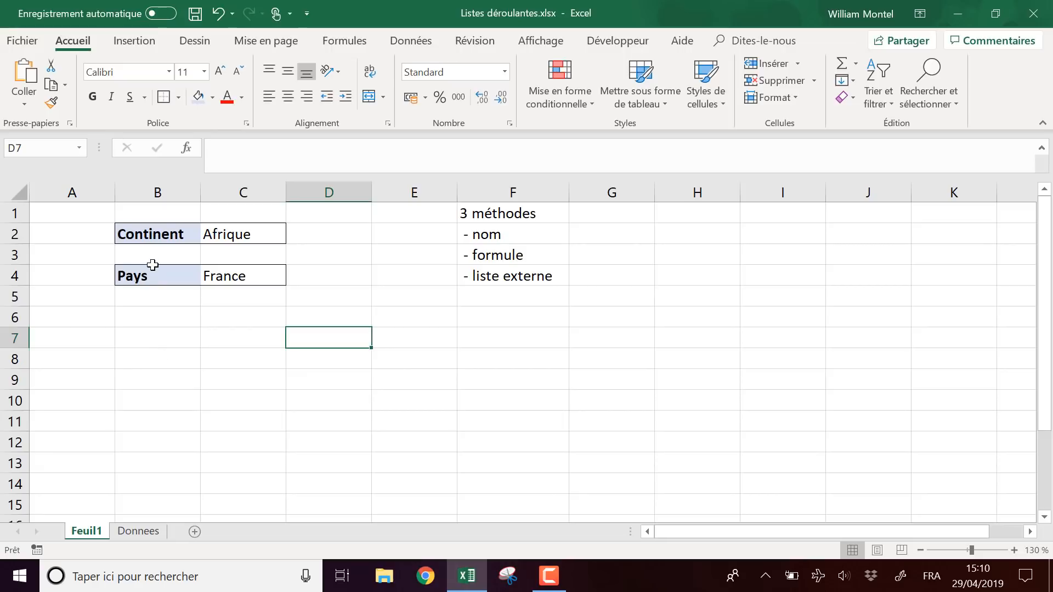
Step: Copy the Continent label and its value from B2:C2 to B8:C8
left_click_drag(165, 234, 252, 234)
key("ctrl+c")
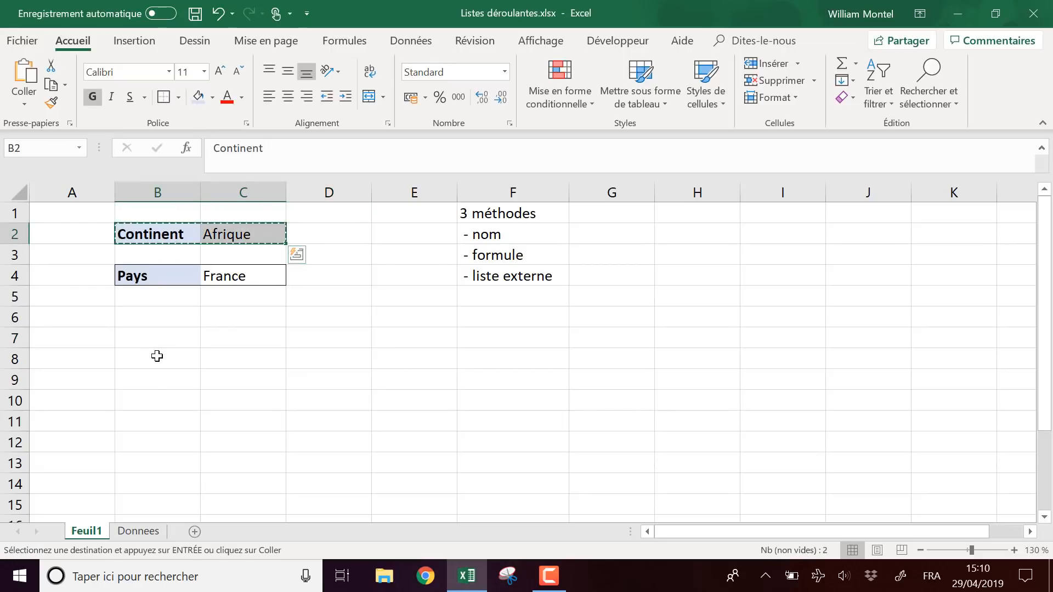
left_click(155, 358)
key("ctrl+v")
left_click(258, 422)
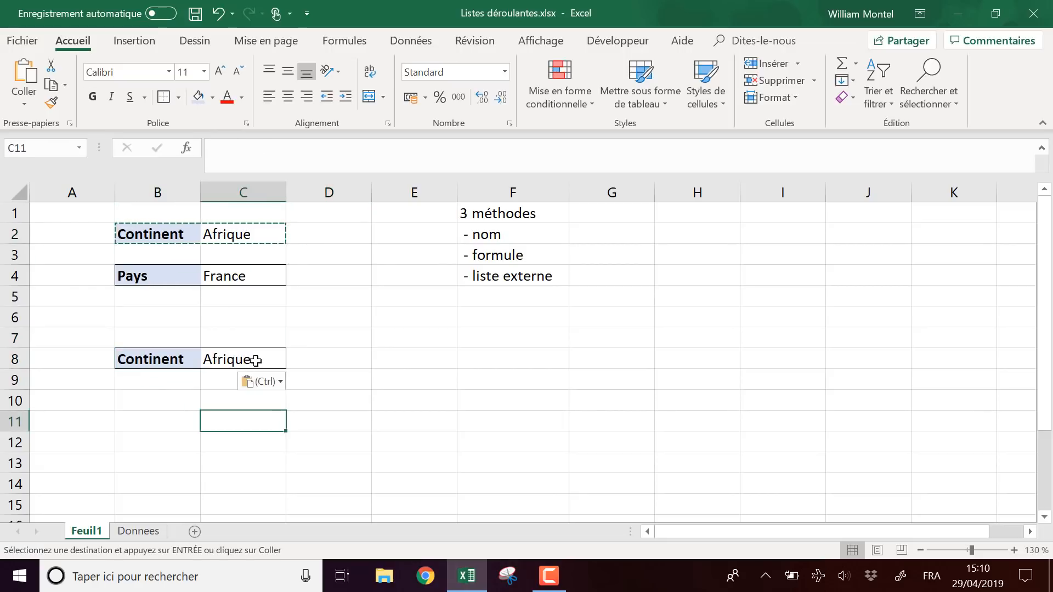
Step: Clear everything from cell C8, including its contents, formatting and validation rule
left_click(260, 361)
key("Delete")
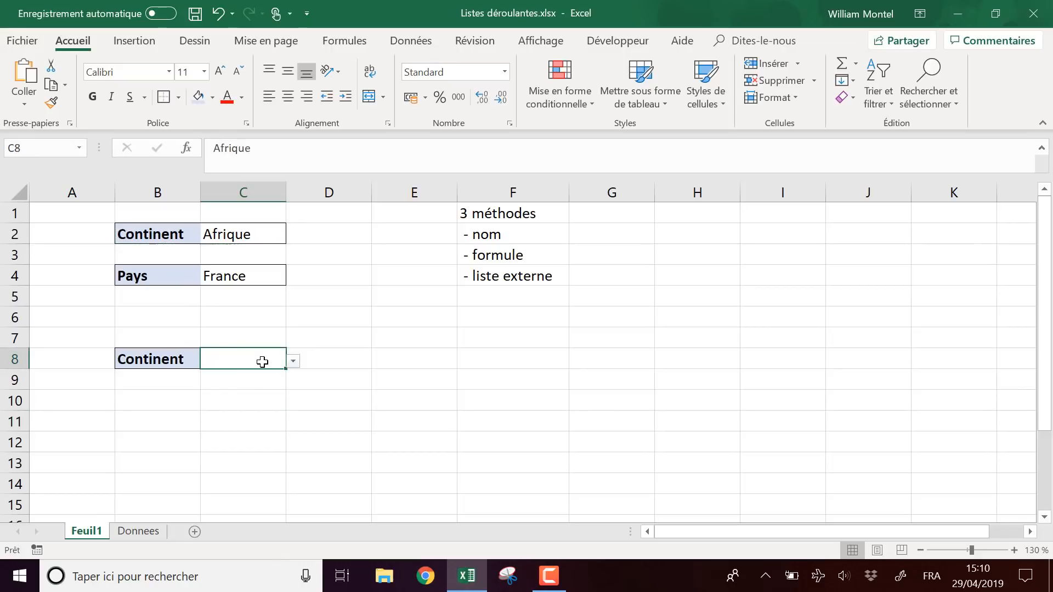
left_click(845, 97)
left_click(863, 122)
left_click(365, 372)
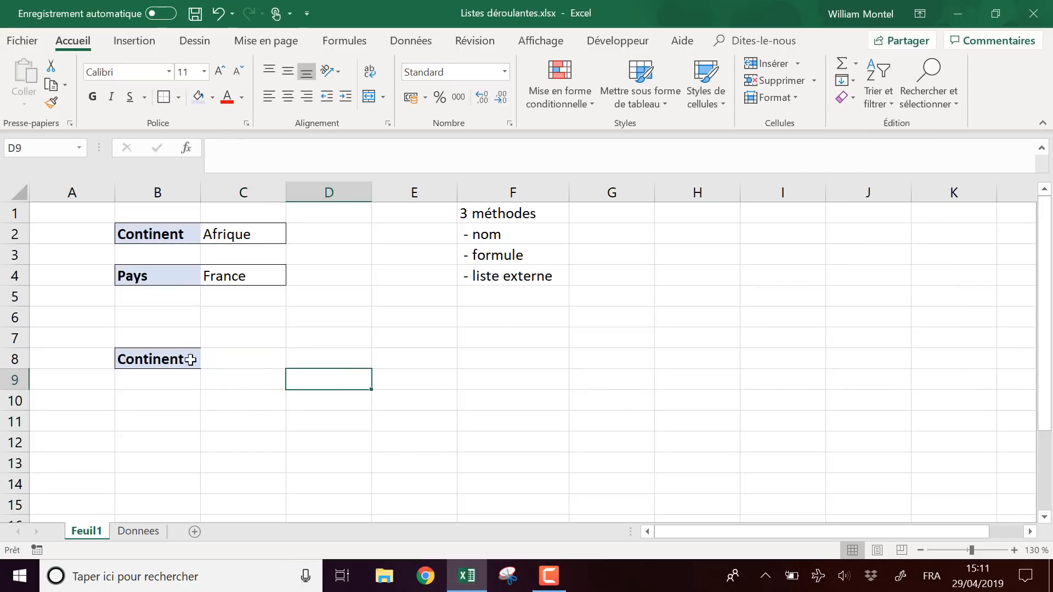
Step: Apply a border around the Continent label and its empty cell in B8:C8
left_click_drag(188, 360, 235, 360)
left_click(165, 99)
left_click(306, 343)
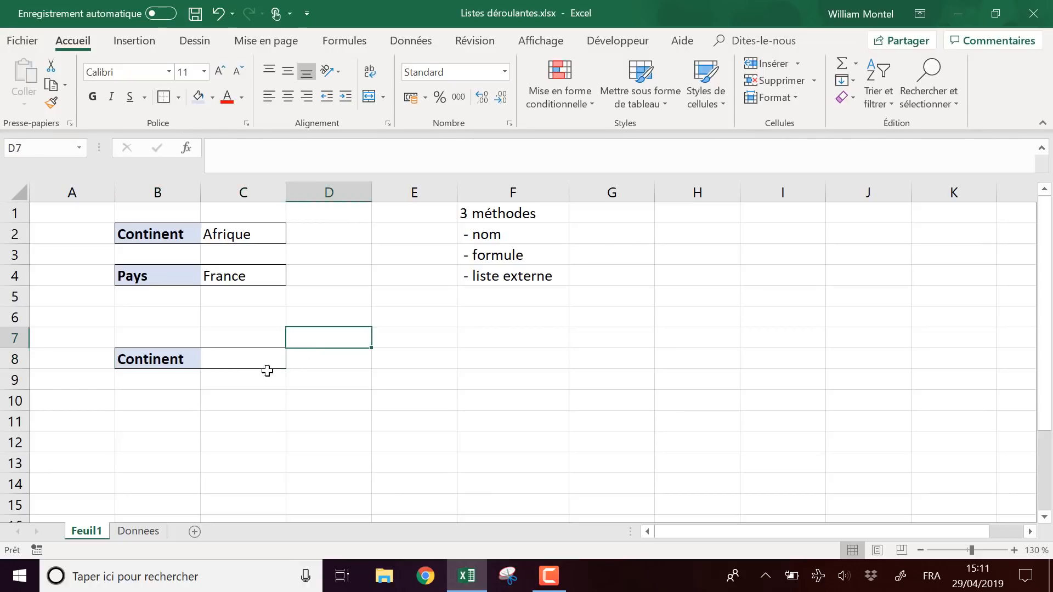
Step: Start a data validation rule for cell C8 that allows values from a list (Liste)
left_click(252, 362)
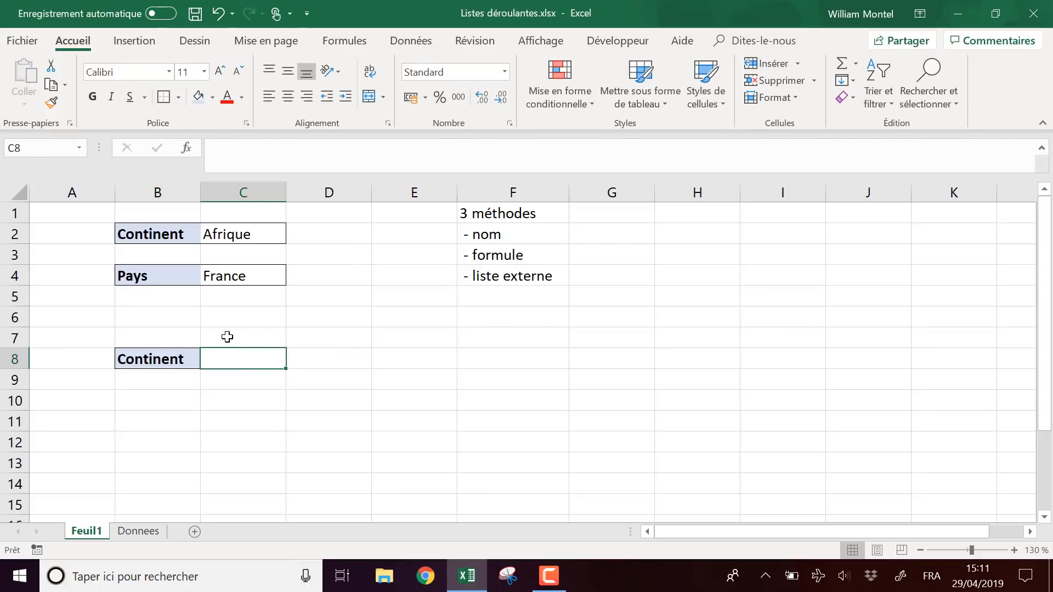
left_click(415, 45)
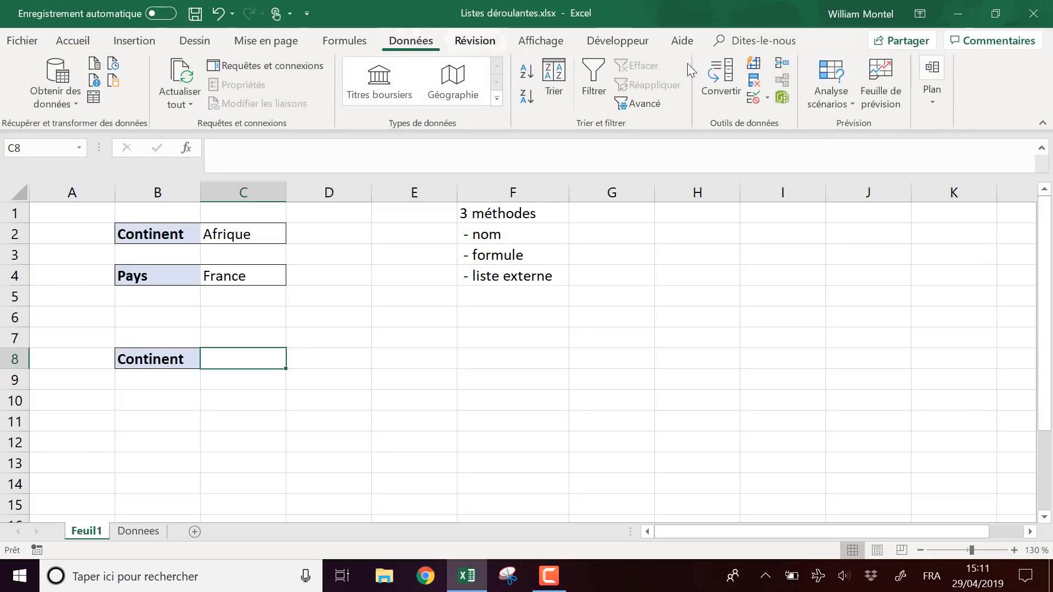
left_click(759, 105)
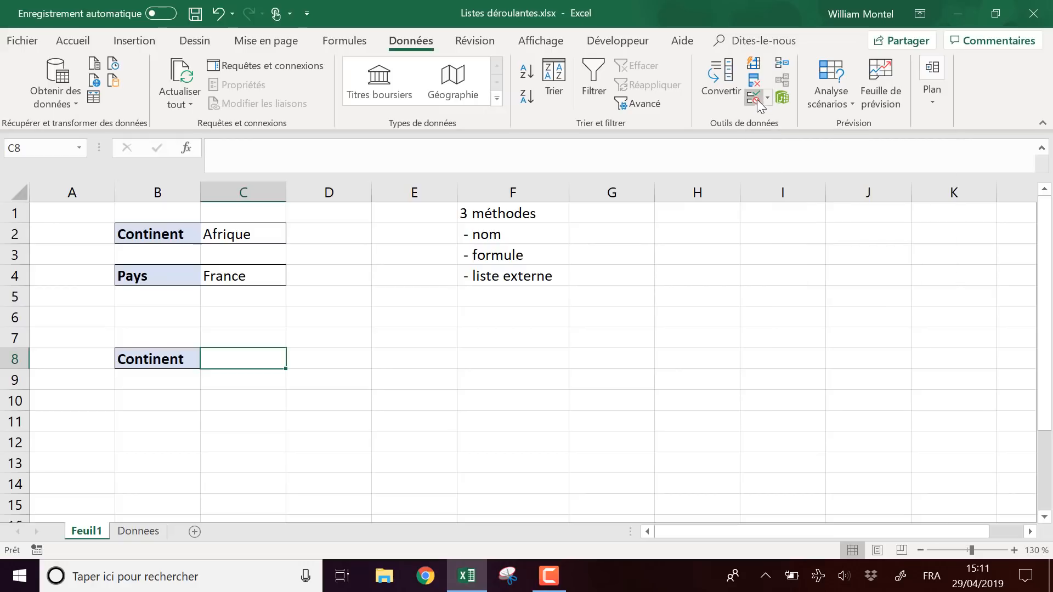
left_click(760, 101)
left_click_drag(704, 40, 447, 217)
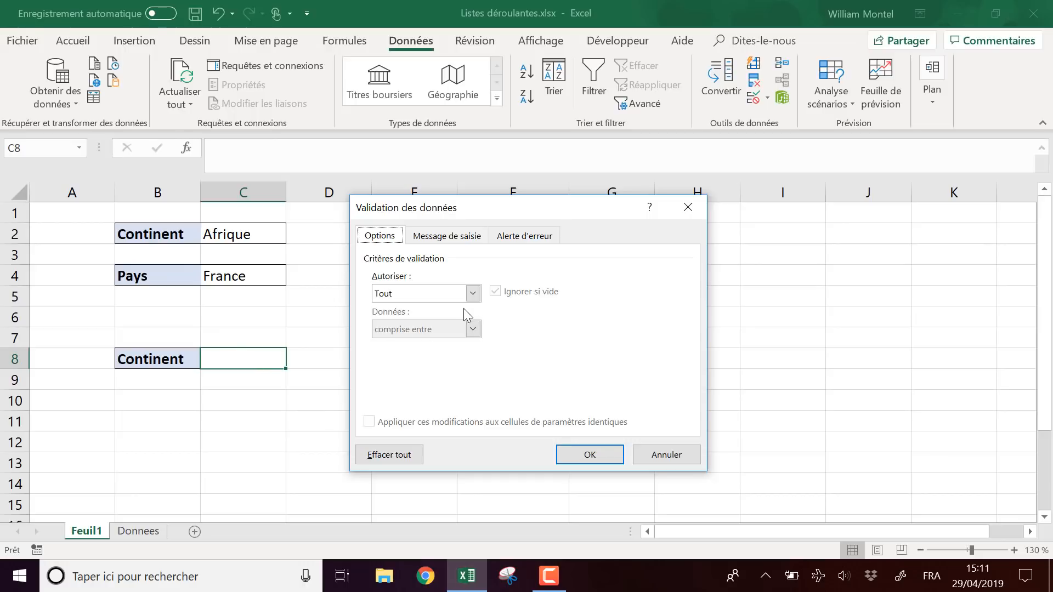
left_click(472, 293)
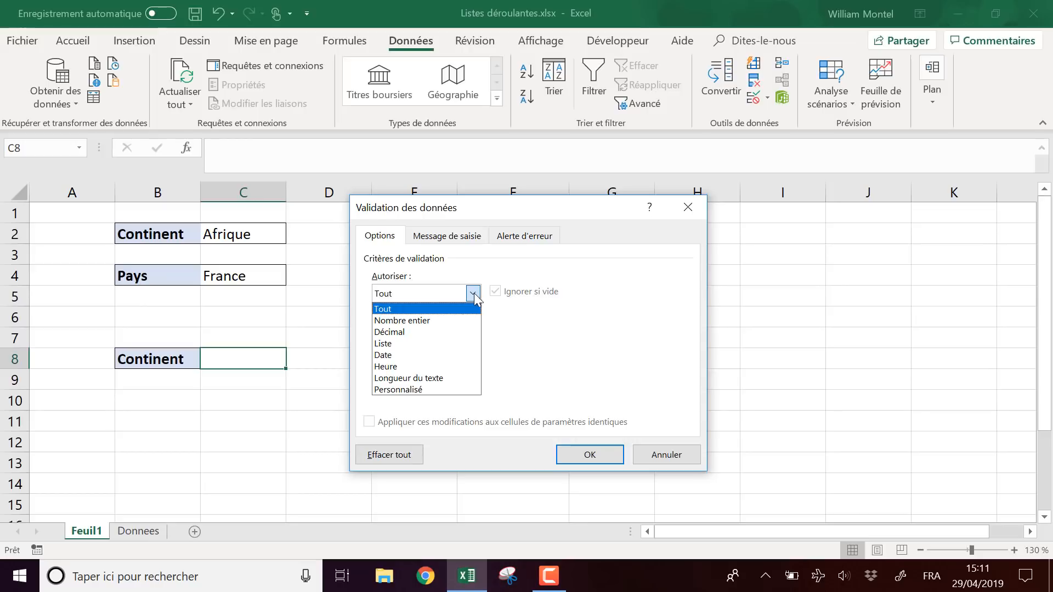
left_click(429, 345)
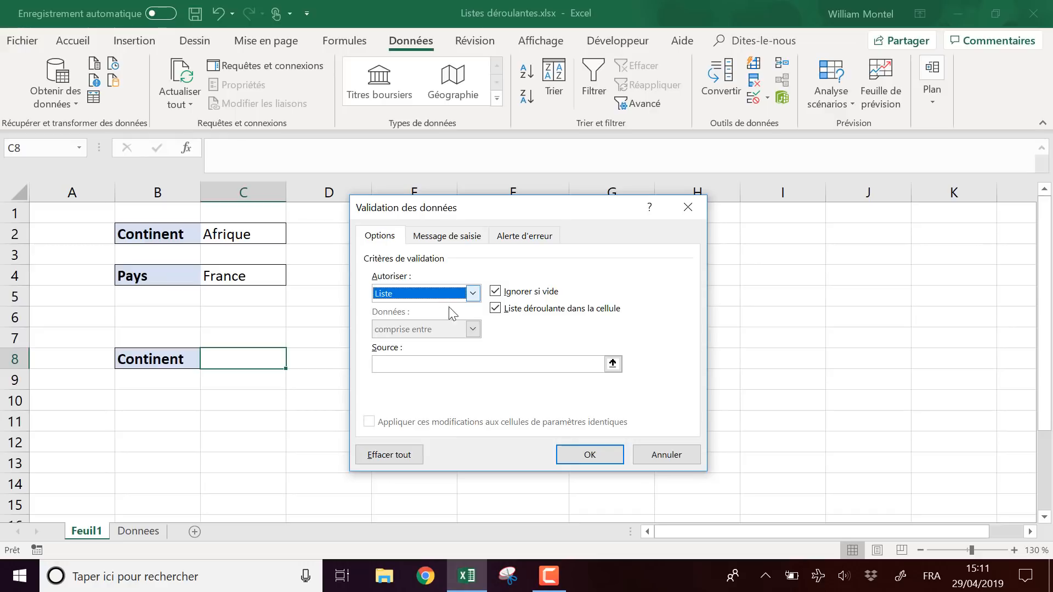
Step: Set the validation source of C8 to =Donnees!$A$2:$A$5, the continent names, and apply the rule
left_click(424, 363)
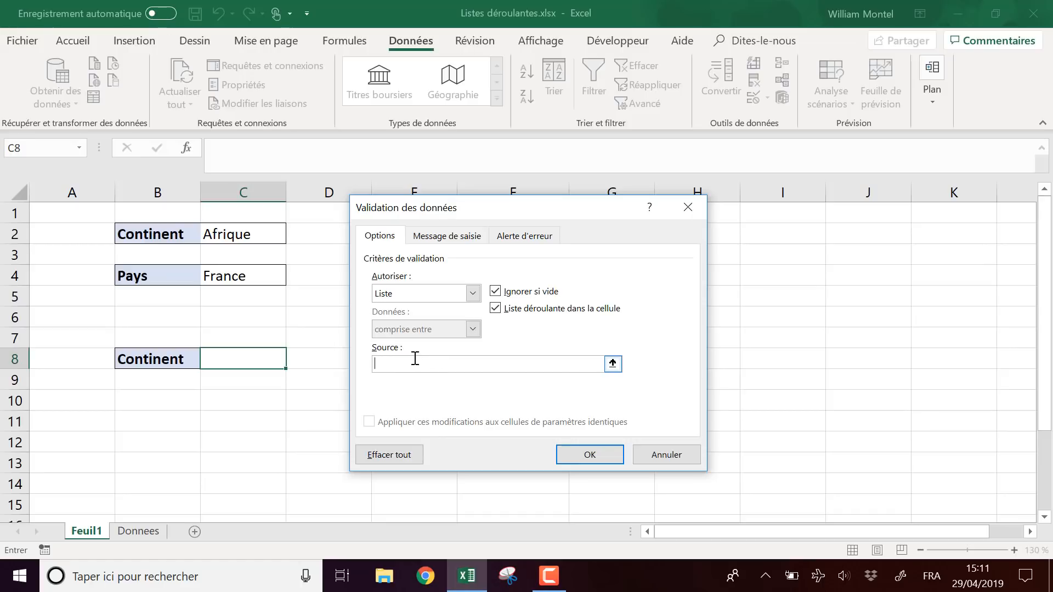
left_click(149, 533)
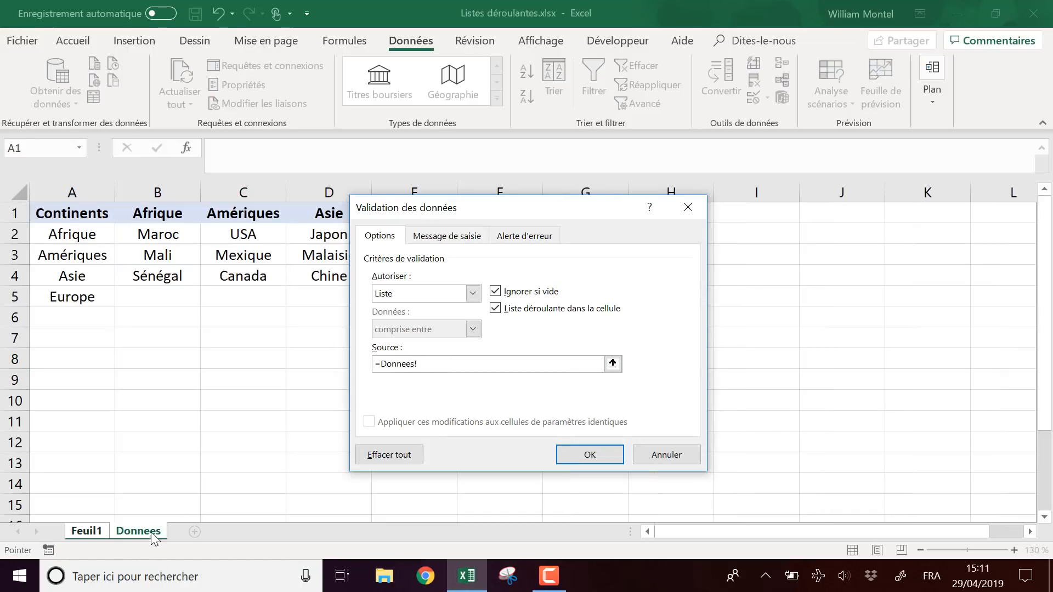
left_click_drag(428, 215, 580, 223)
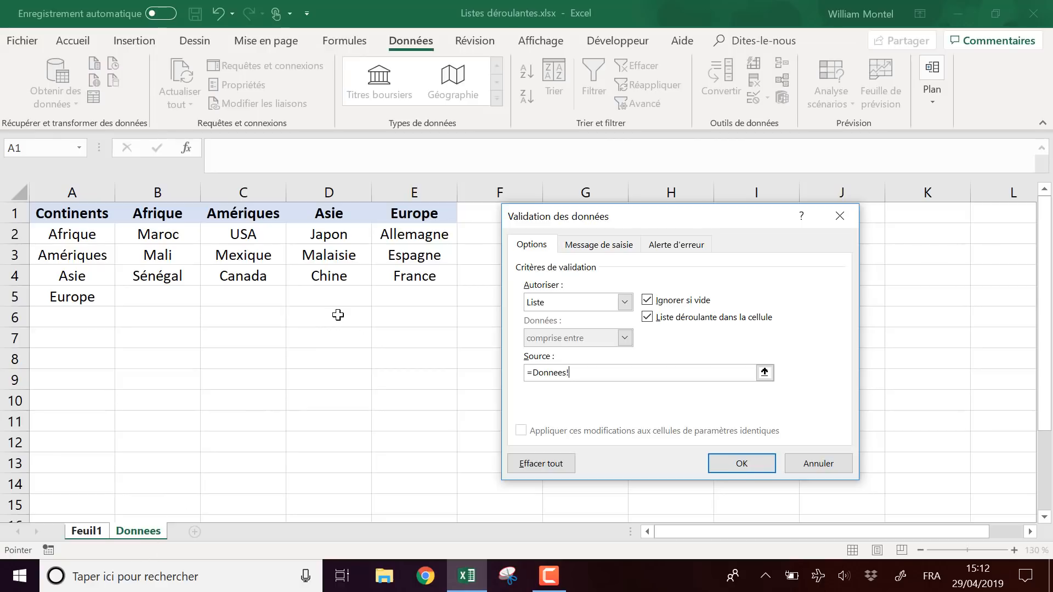
left_click_drag(614, 216, 593, 216)
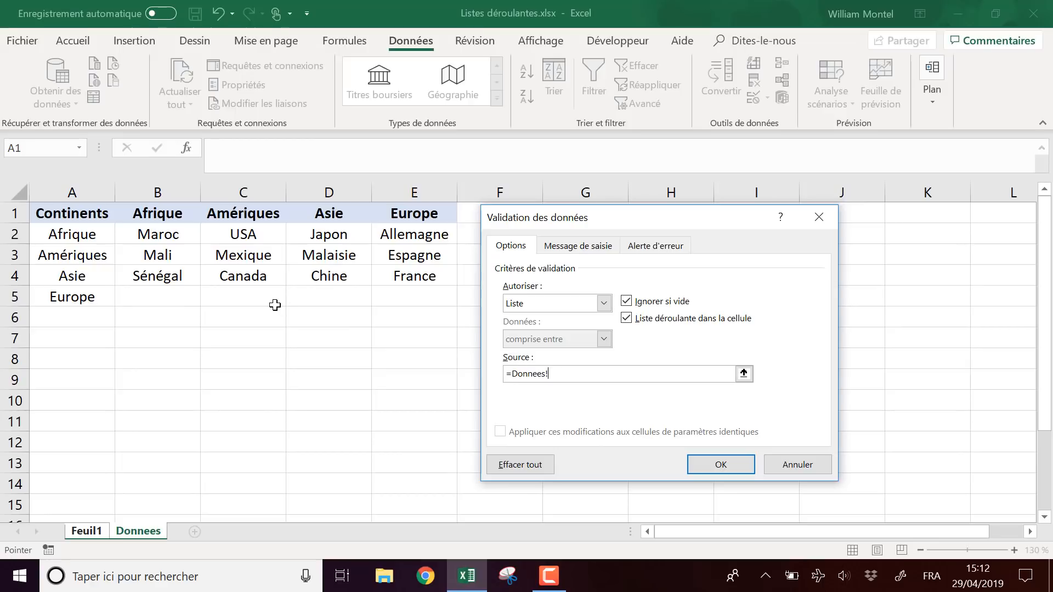
left_click_drag(88, 233, 85, 295)
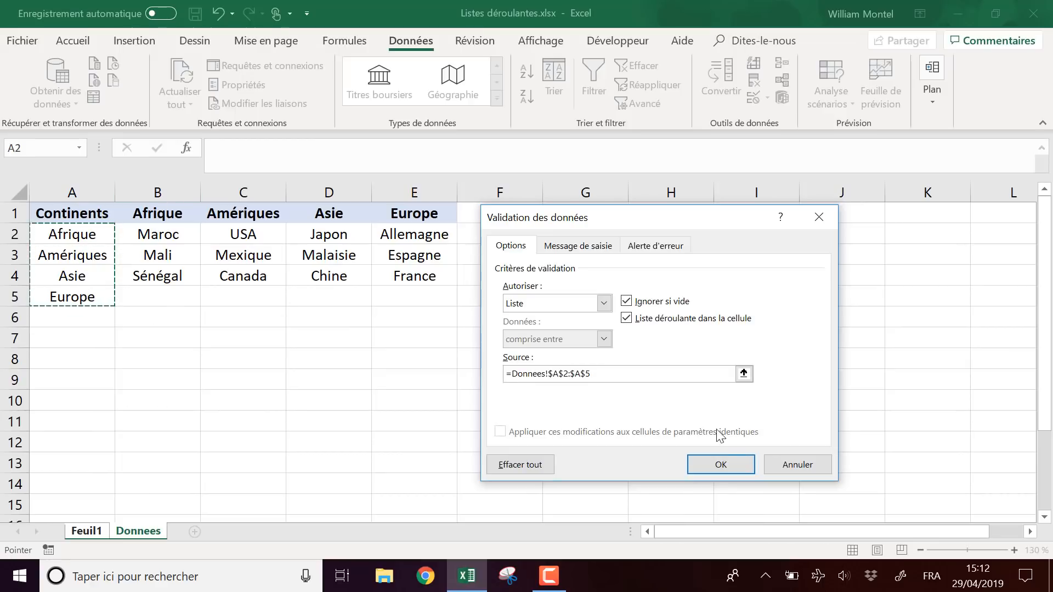
left_click(722, 465)
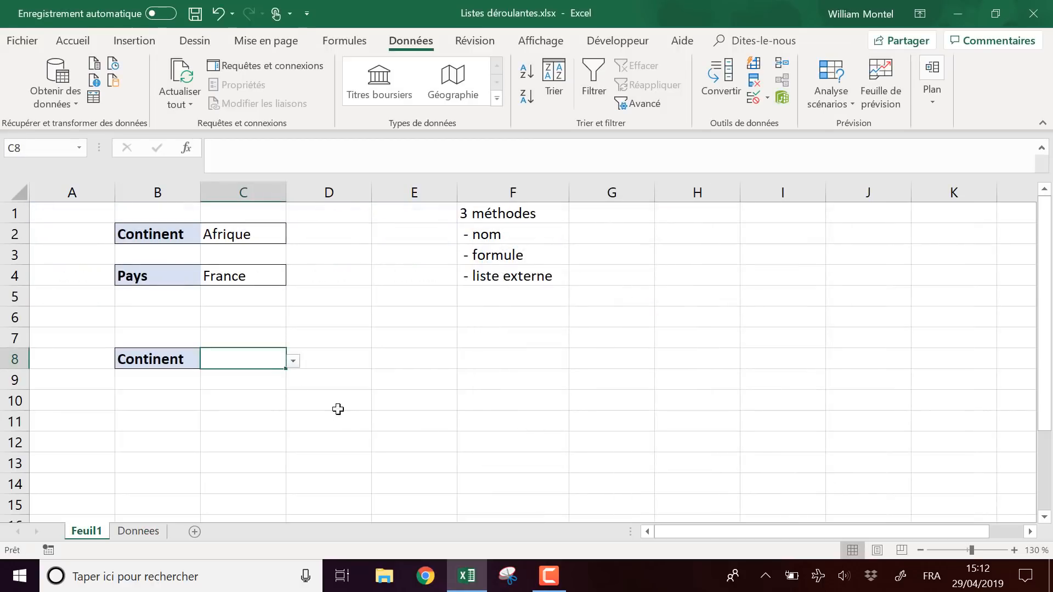
Step: Choose Asie from the new continent list in cell C8
left_click(293, 363)
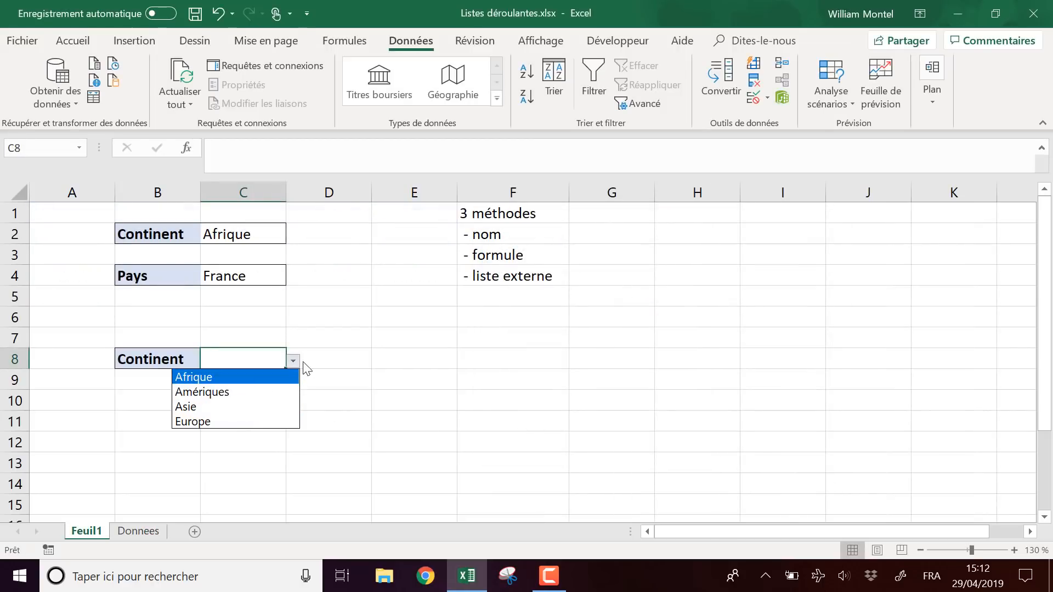
left_click(356, 357)
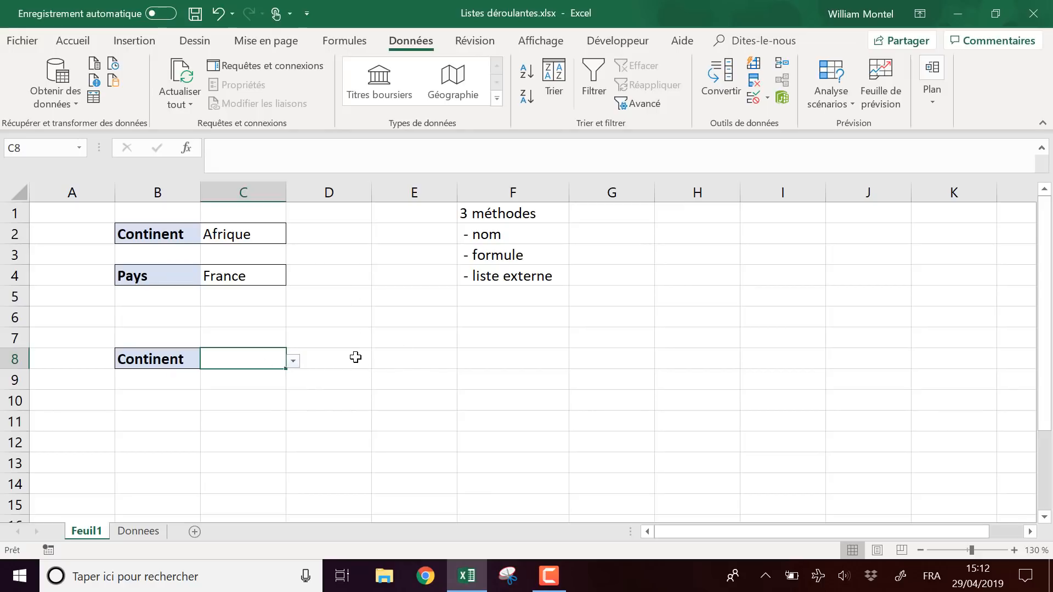
left_click(298, 362)
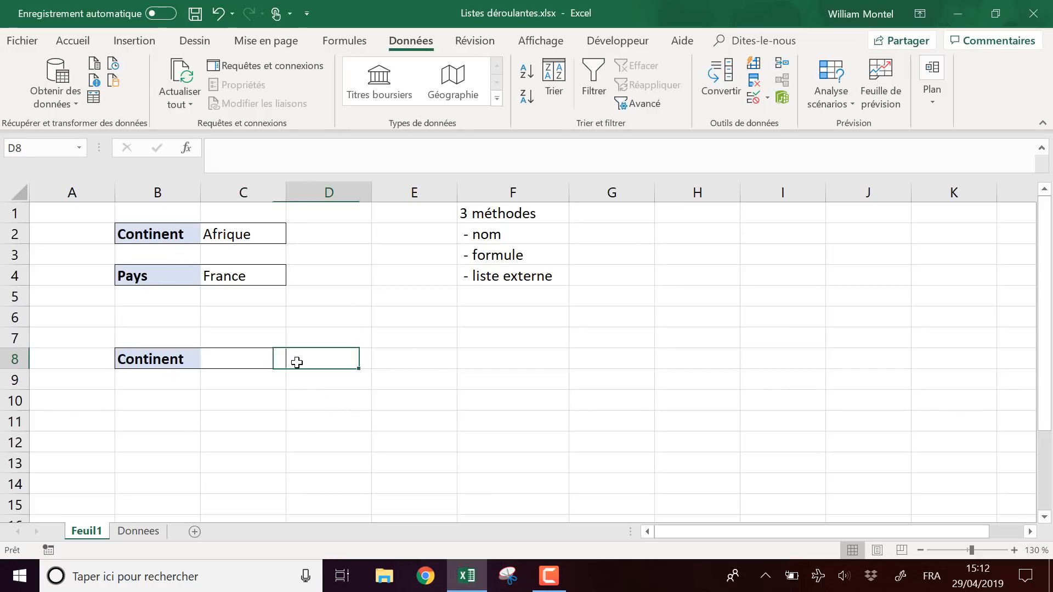
left_click(249, 358)
left_click(293, 361)
left_click(255, 404)
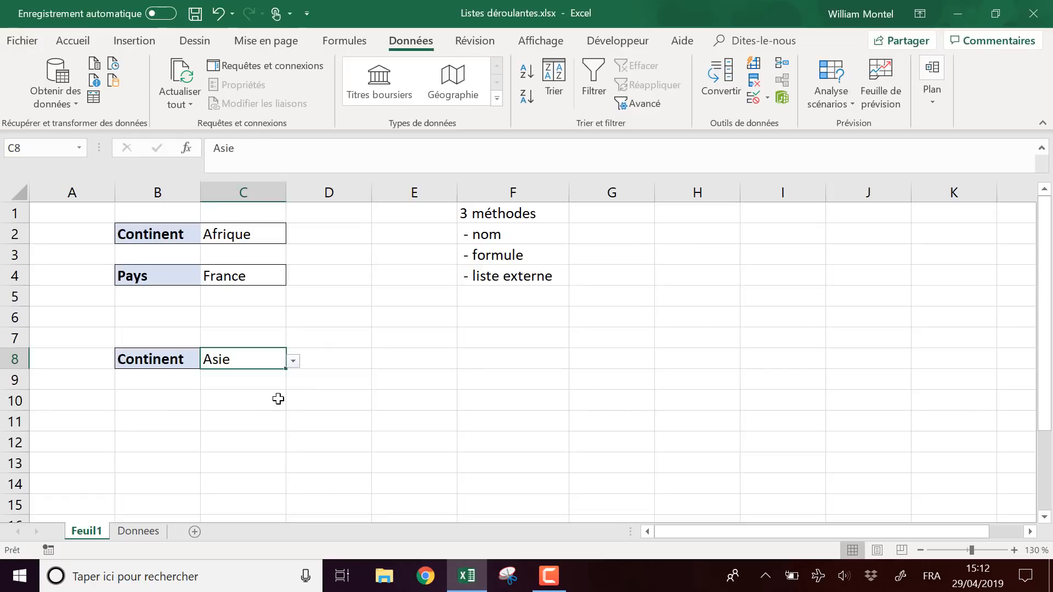
left_click(182, 402)
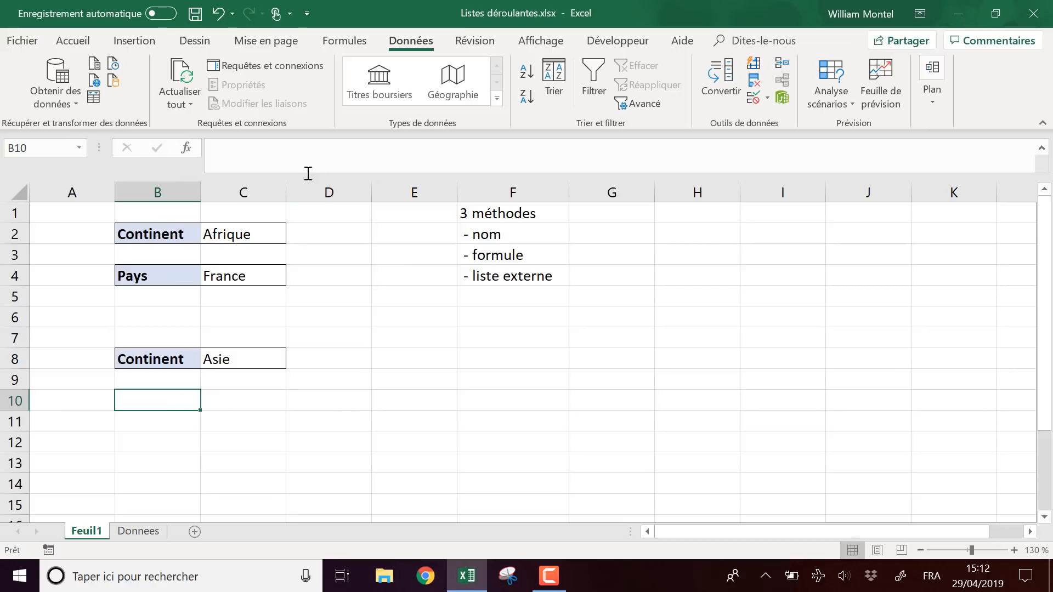
left_click(162, 234)
left_click(152, 277)
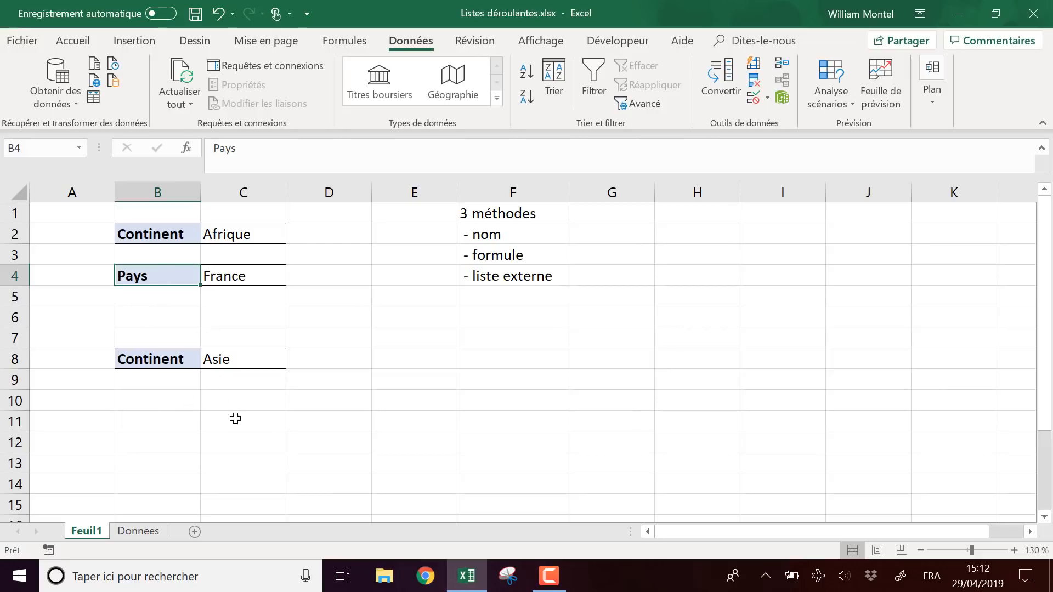
left_click(168, 405)
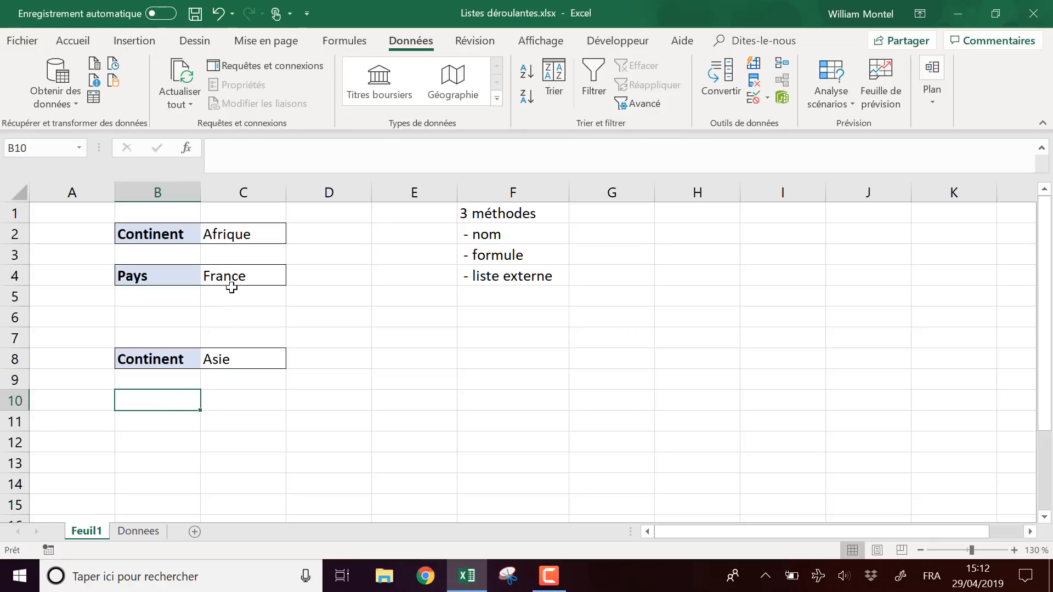
Step: Check the continent choices offered by the drop-down list in cell C8
left_click(238, 359)
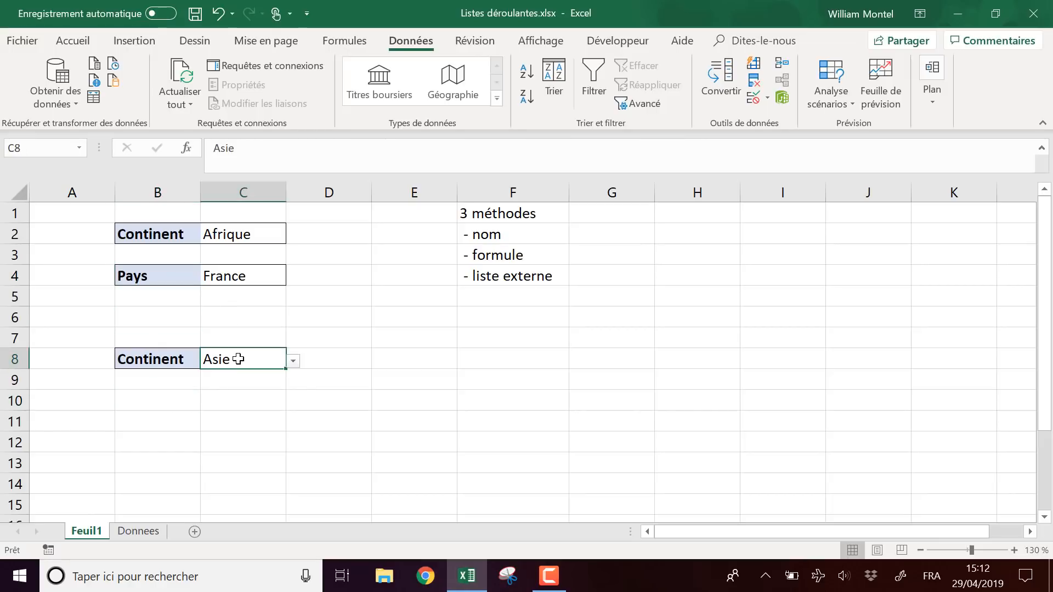
left_click(293, 360)
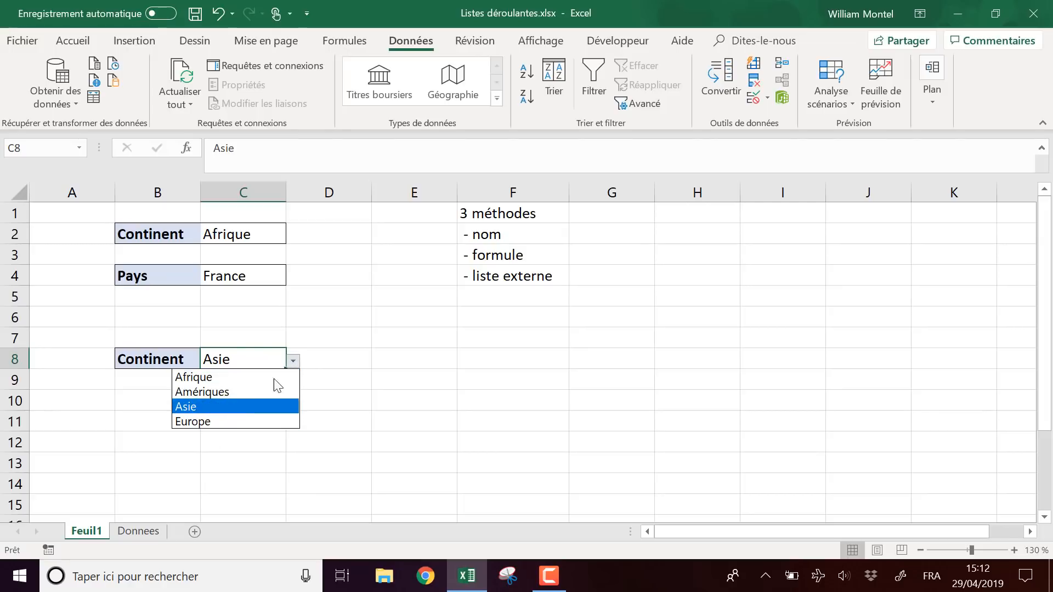
key("Escape")
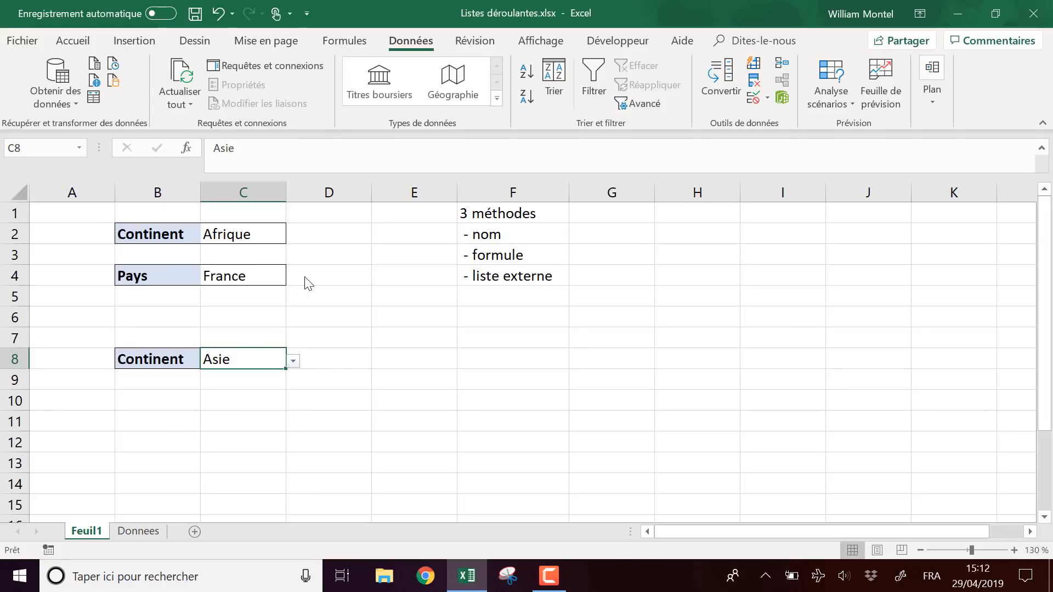
Step: Copy the Pays label and its country from B4:C4 and paste only their values at B10
left_click_drag(164, 277, 247, 275)
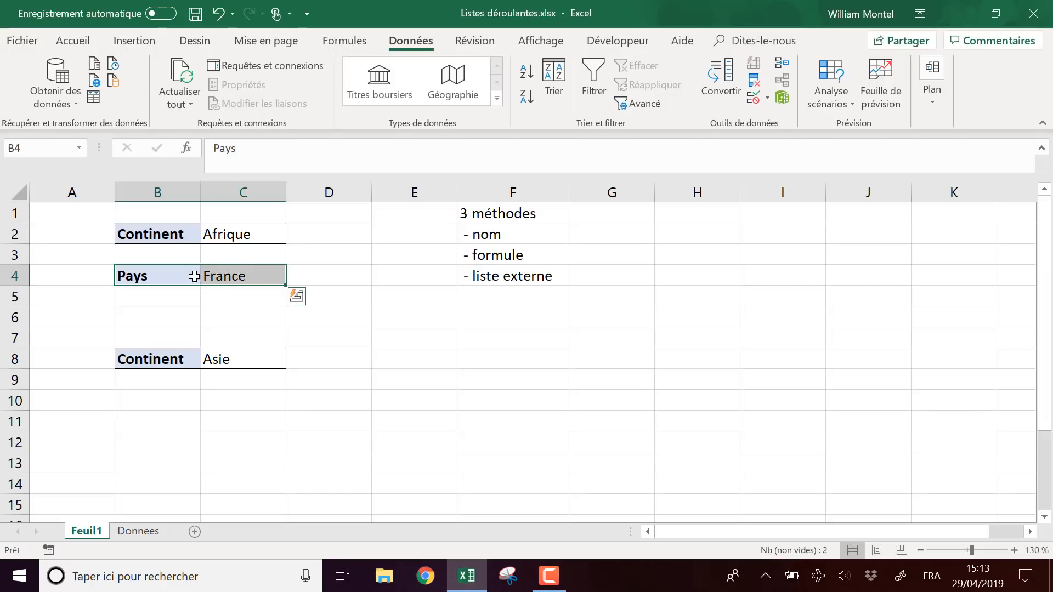
key("ctrl+c")
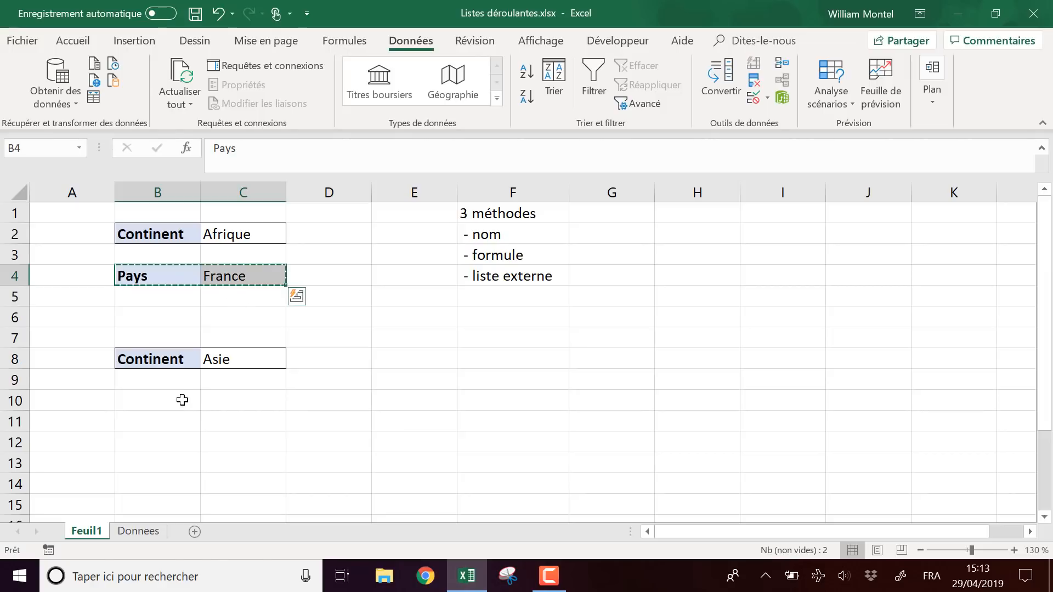
left_click(181, 400)
right_click(181, 401)
left_click(237, 104)
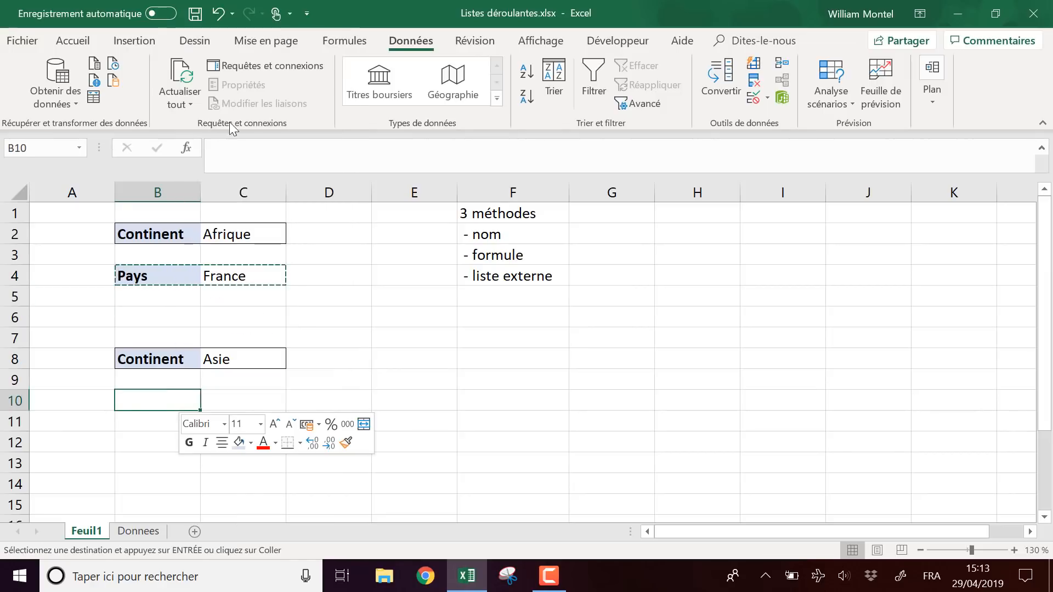
Step: Try to copy the formatting of B4:C4 onto the pasted Pays cells in row 10
left_click_drag(155, 273, 244, 280)
key("ctrl+c")
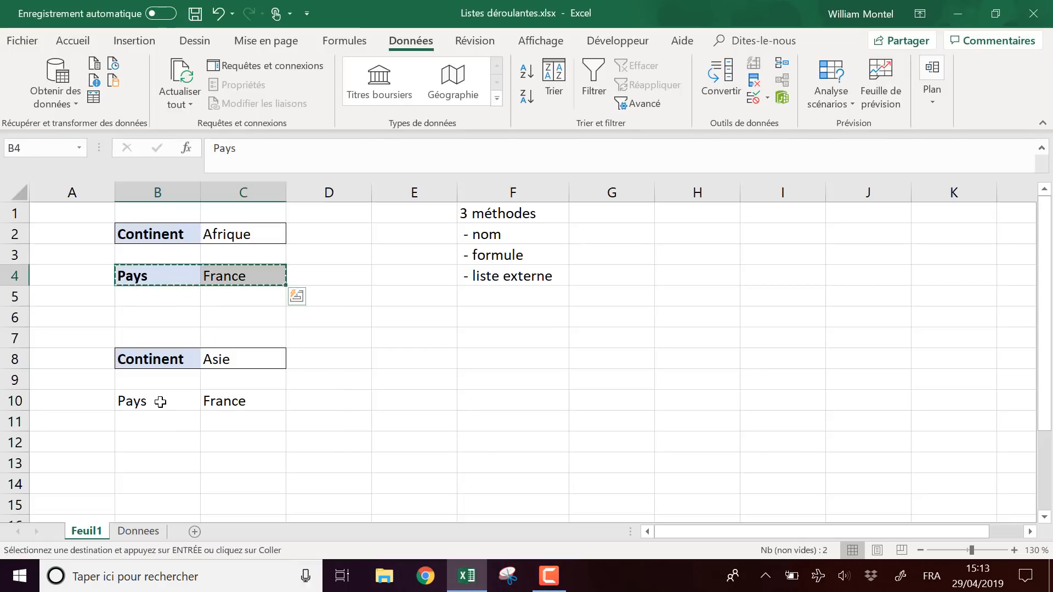
right_click(173, 401)
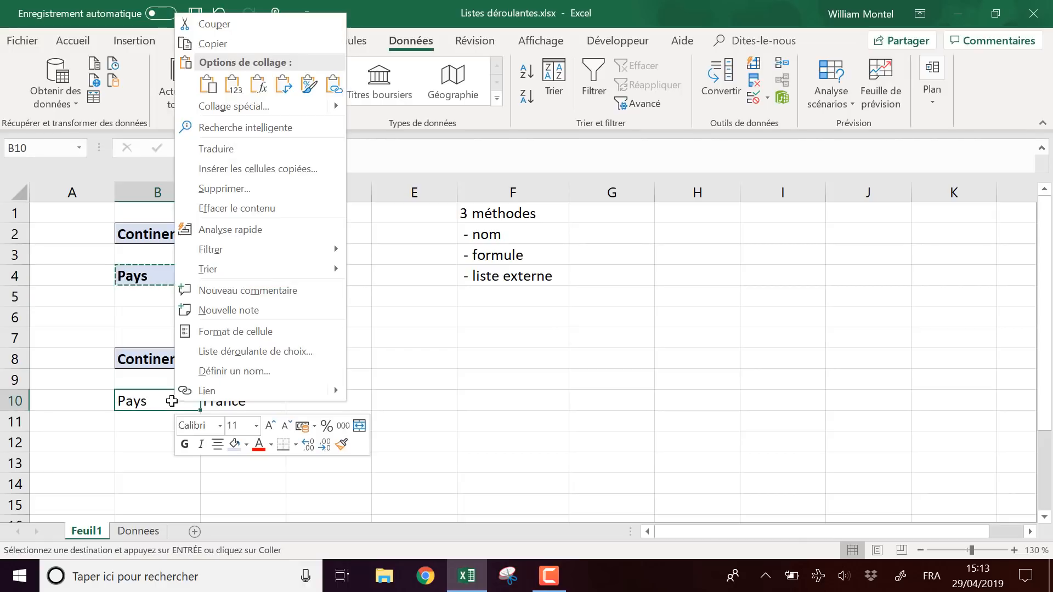
left_click(151, 269)
left_click(76, 40)
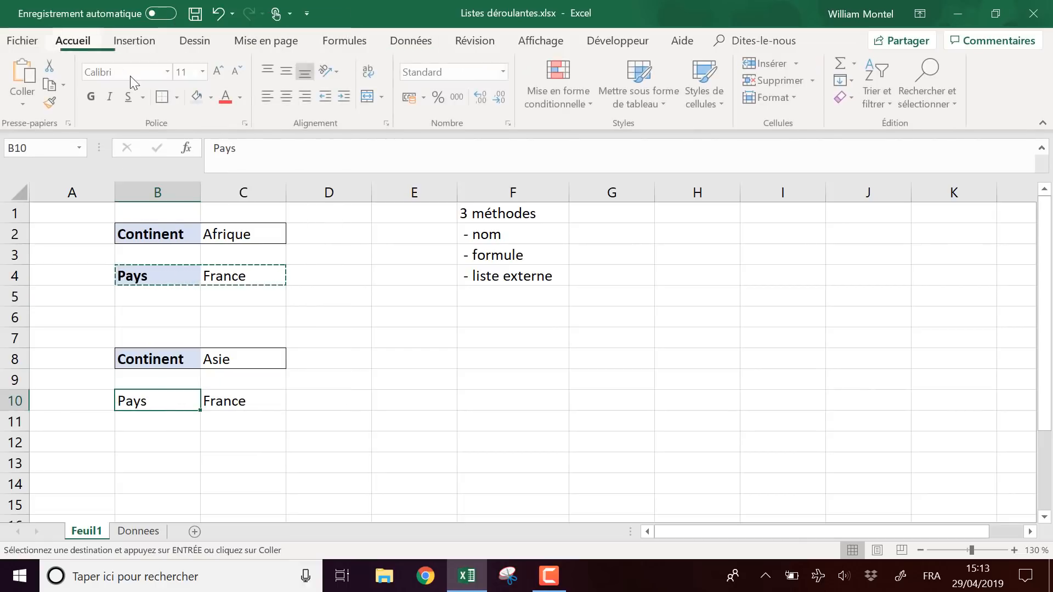
left_click(50, 102)
left_click(156, 396)
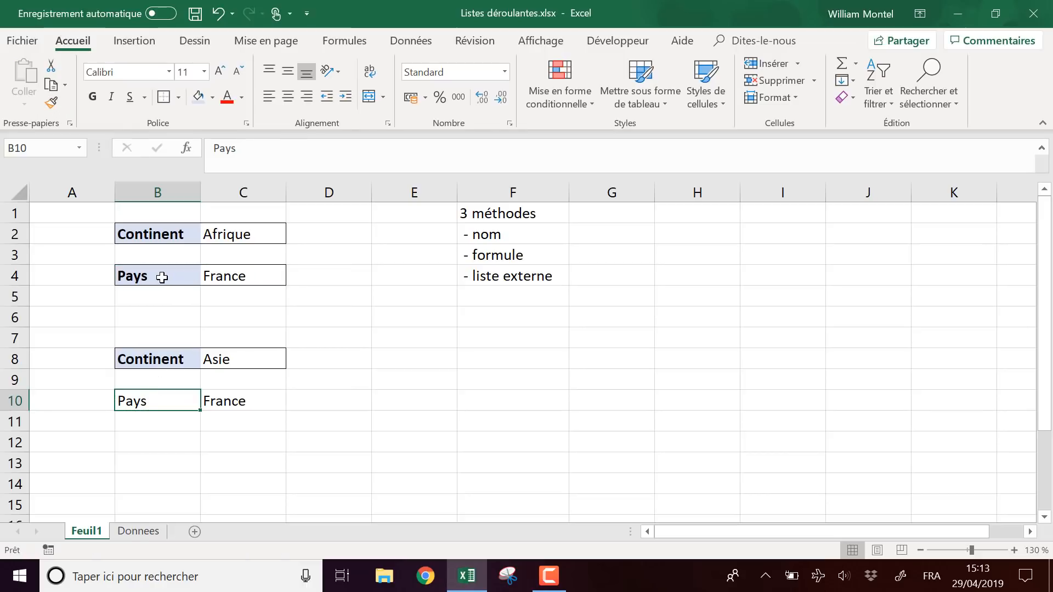
Step: Copy the formatting of B4:C4 onto B10:C10 and clear the country from C10
left_click(162, 278)
left_click_drag(237, 269, 188, 275)
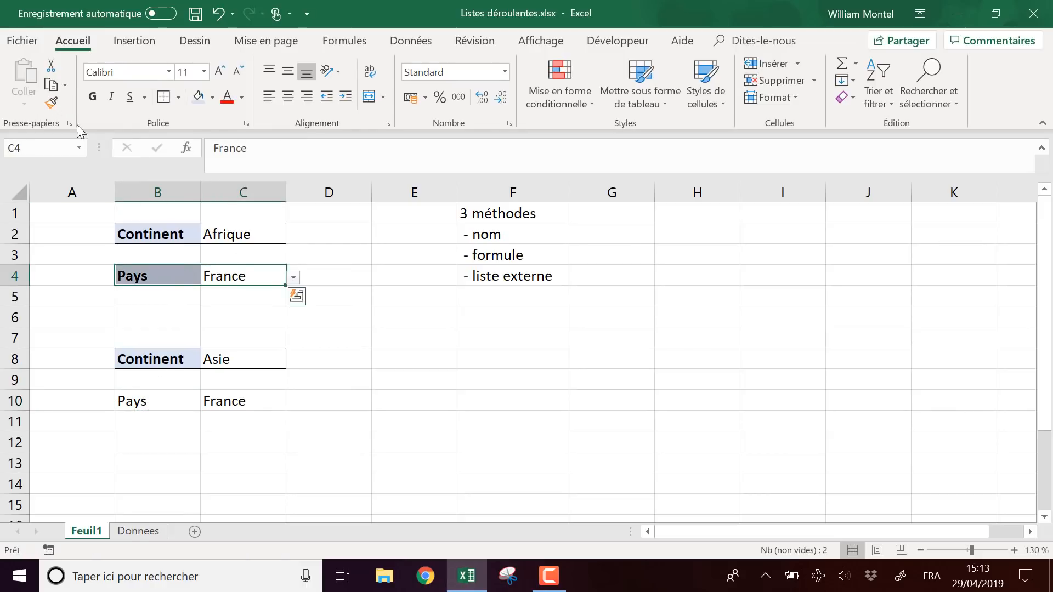
left_click(51, 102)
left_click(147, 400)
left_click(331, 379)
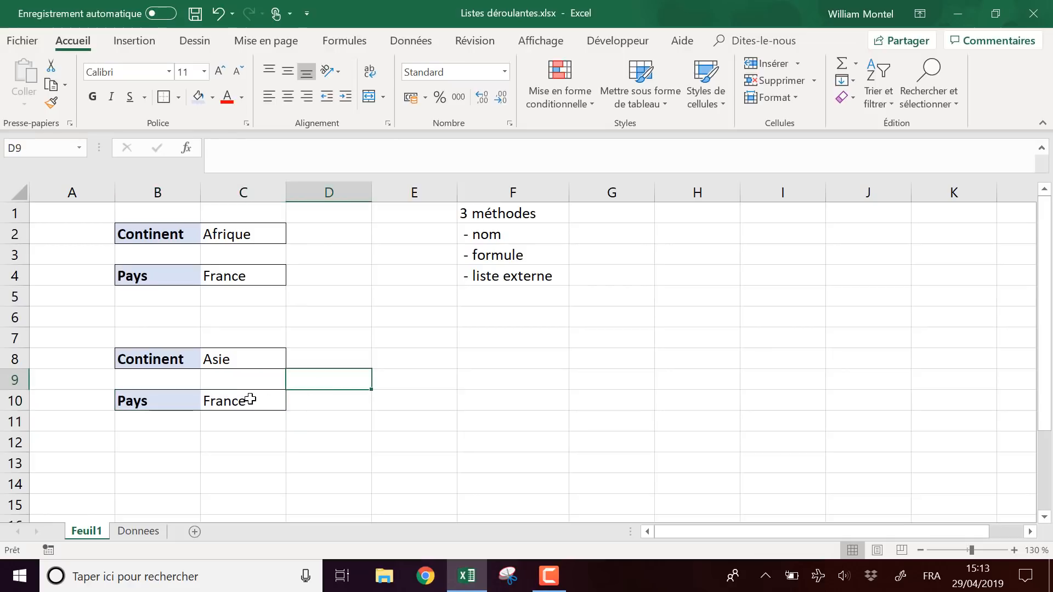
left_click(251, 399)
key("Delete")
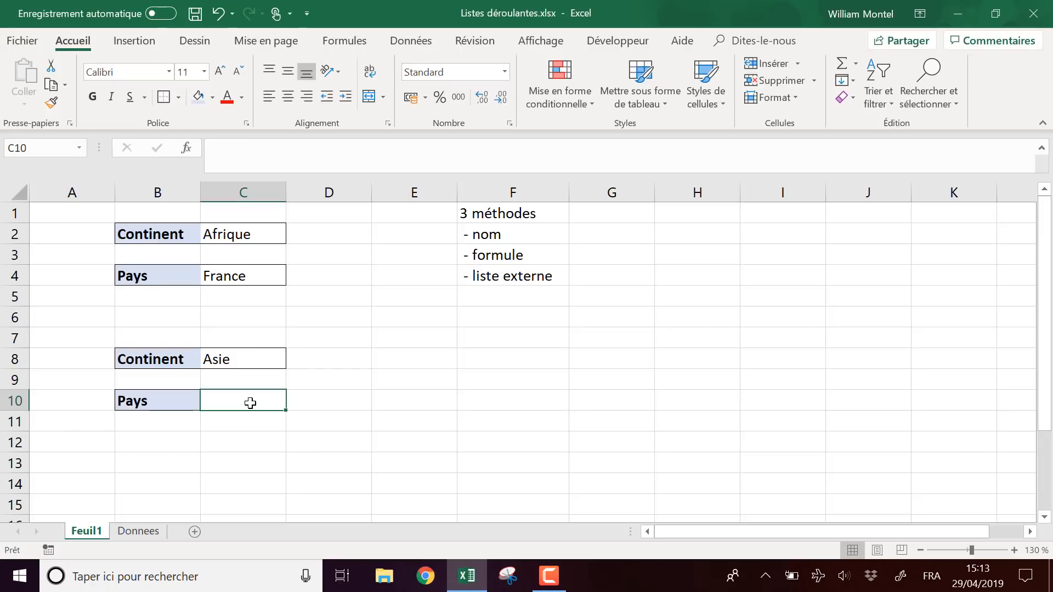
Step: Name the African countries in B2:B4 of the Donnees sheet Afrique
left_click(149, 533)
left_click_drag(170, 237, 168, 281)
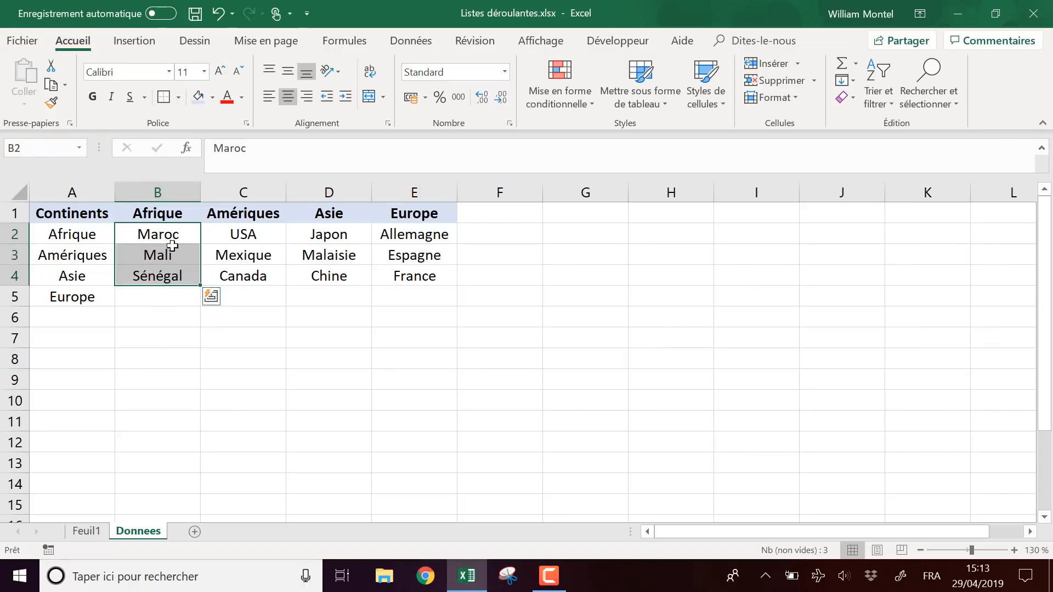
left_click(48, 148)
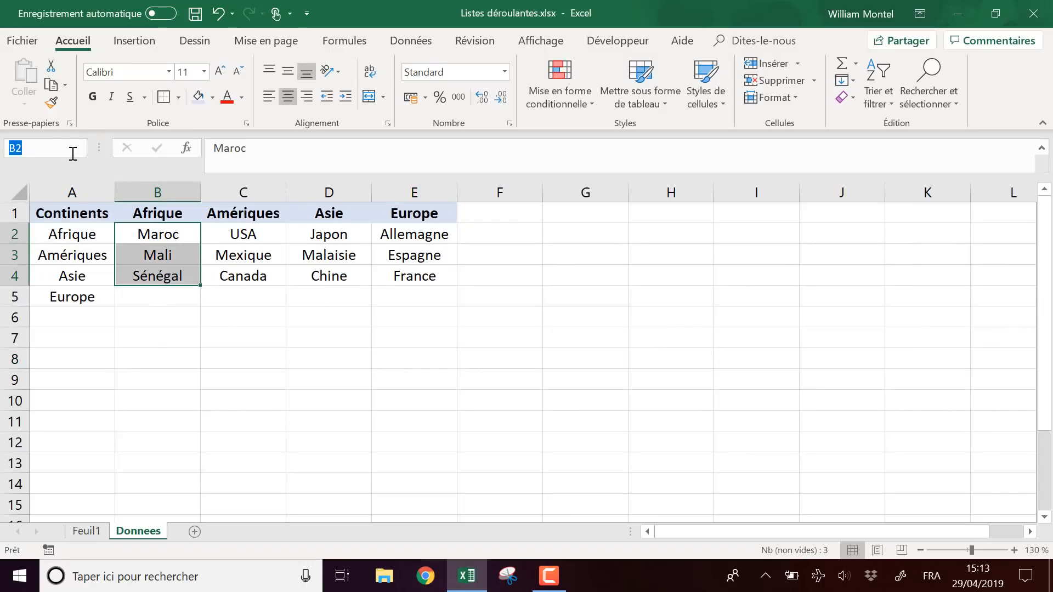
type("Afrique")
key("Return")
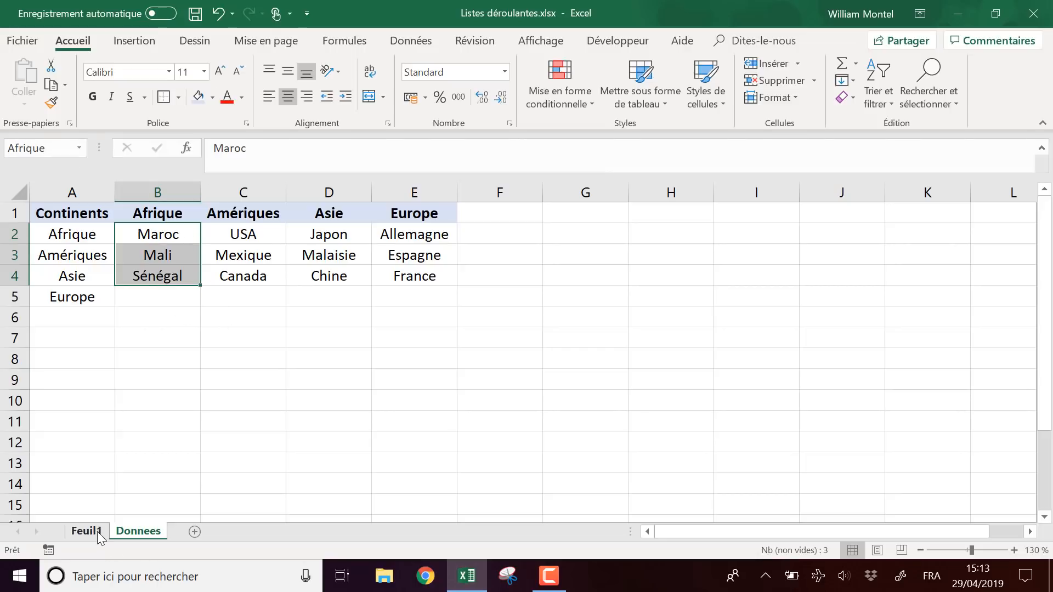
Step: Name the range C2:C4 Amériques, reusing the text copied from the continent entry in A3
left_click_drag(255, 228, 242, 275)
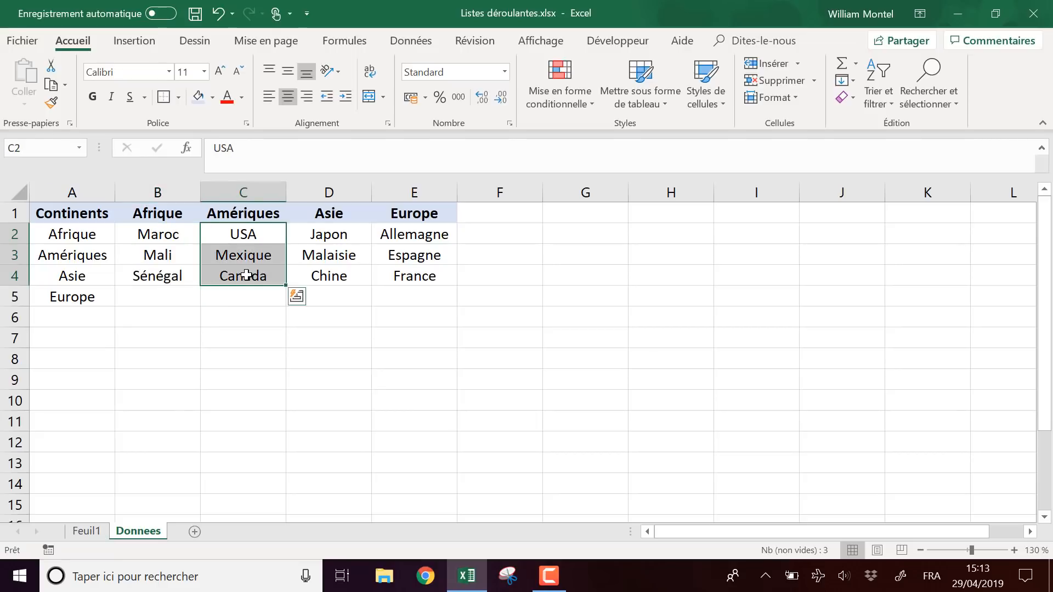
left_click(99, 256)
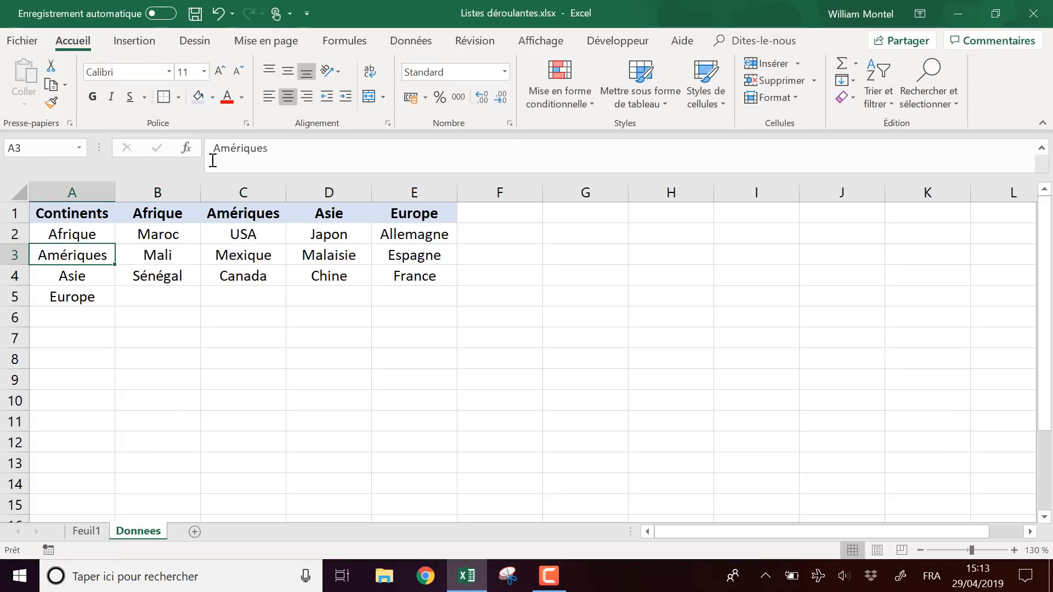
left_click_drag(273, 156, 192, 153)
key("ctrl+c")
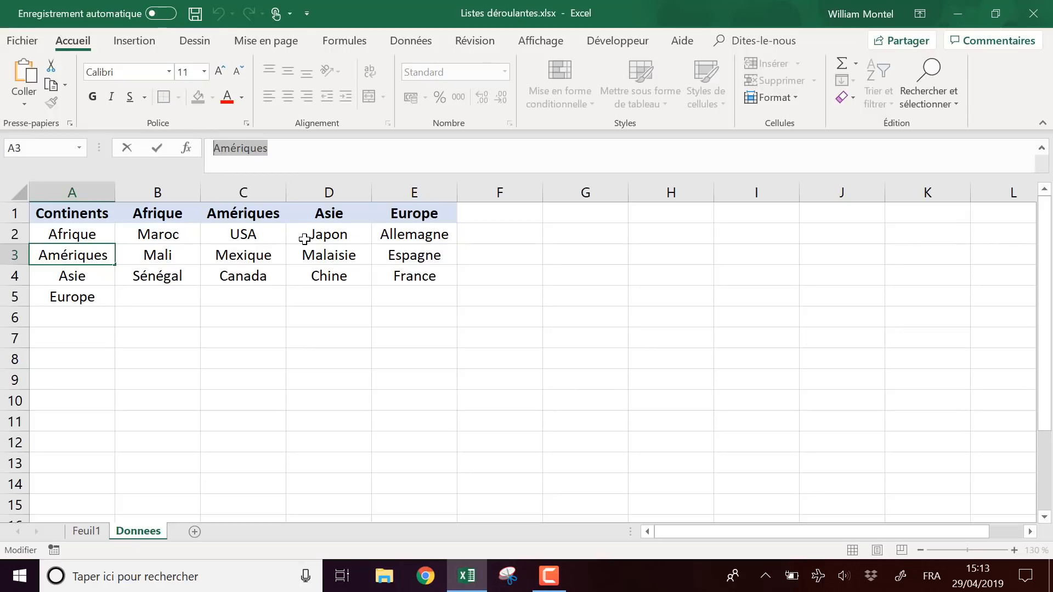
key("Escape")
left_click_drag(254, 231, 251, 275)
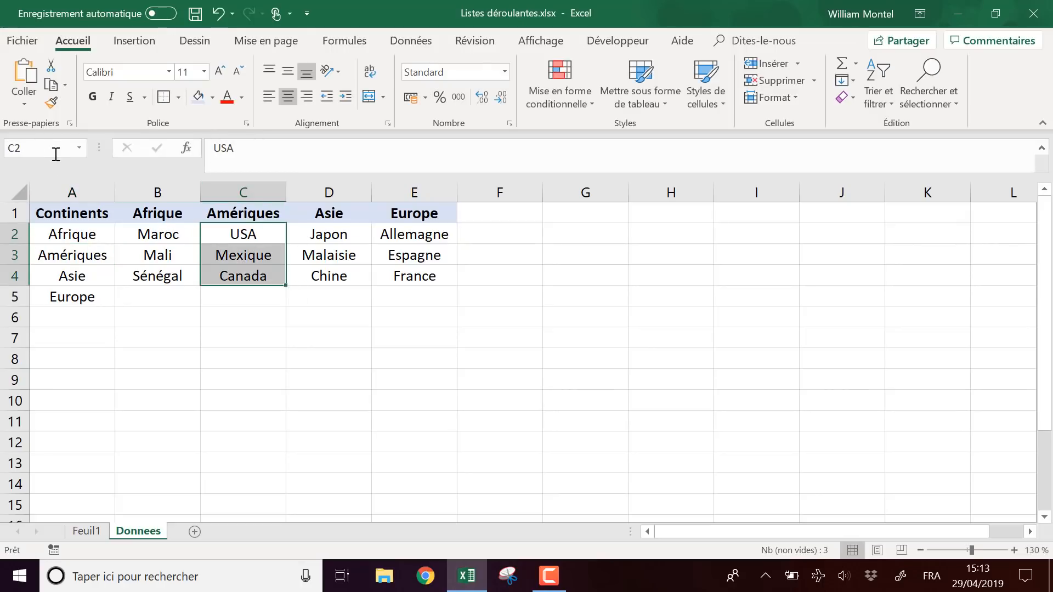
left_click(49, 149)
key("ctrl+v")
key("Return")
Step: Name the Asian countries in D2:D4 Asie
left_click_drag(340, 242, 333, 268)
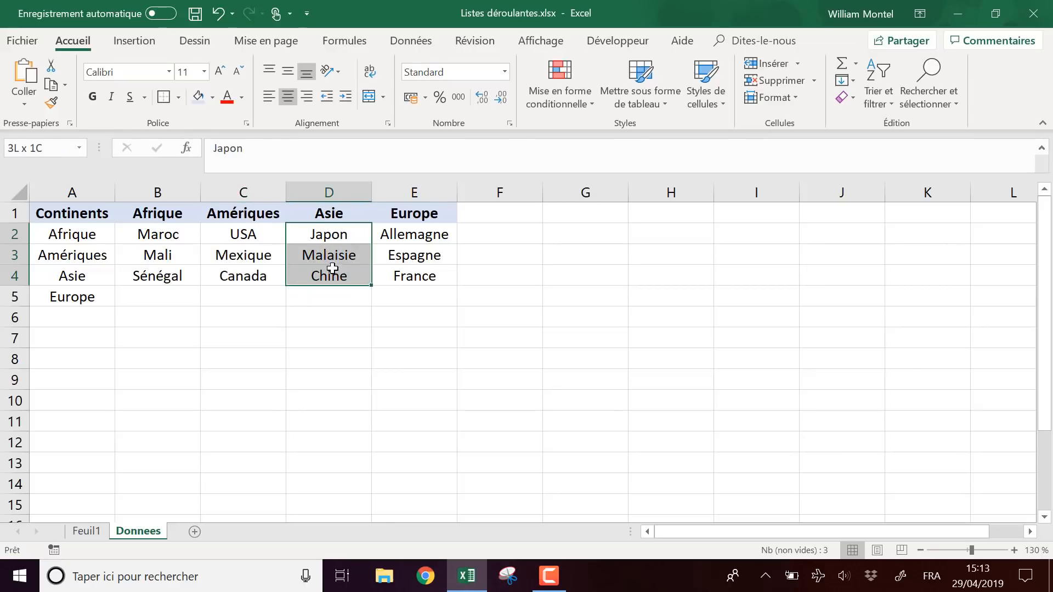
left_click(34, 147)
type("ASie")
key("BackSpace")
key("BackSpace")
key("BackSpace")
type("sie")
key("Return")
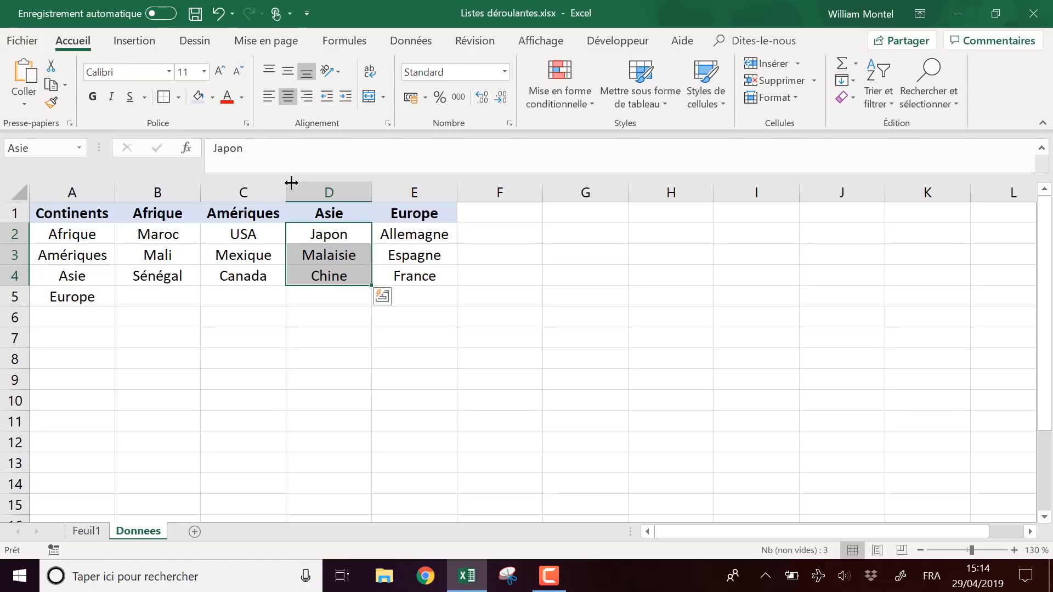
Step: Compare the Asie country range and its continent entry in Donnees with the Asie choice in Feuil1's C8 list
left_click(309, 312)
left_click_drag(324, 236, 323, 277)
left_click(66, 274)
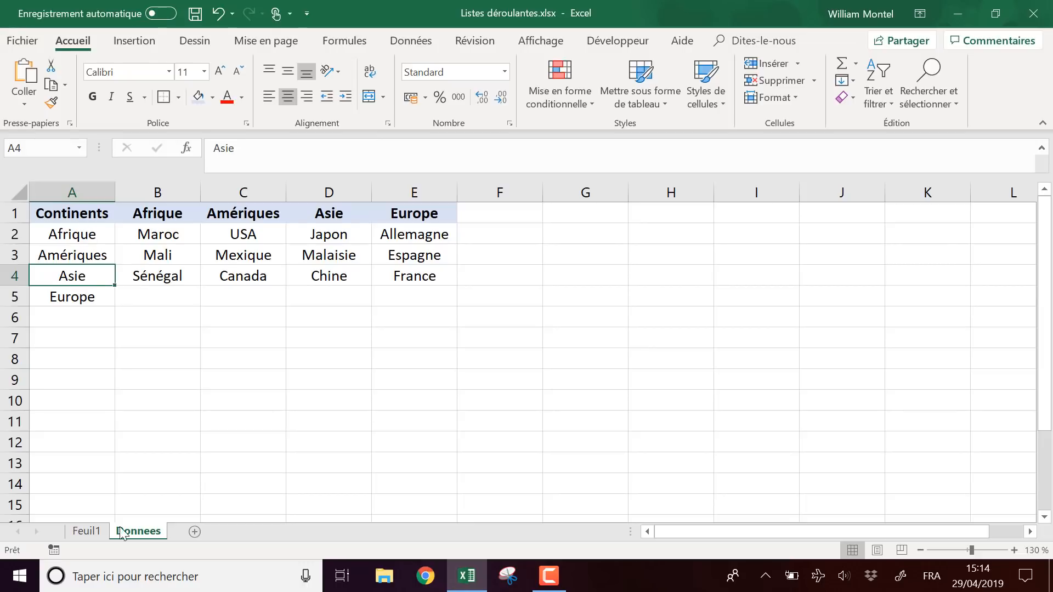
left_click(90, 532)
left_click(261, 229)
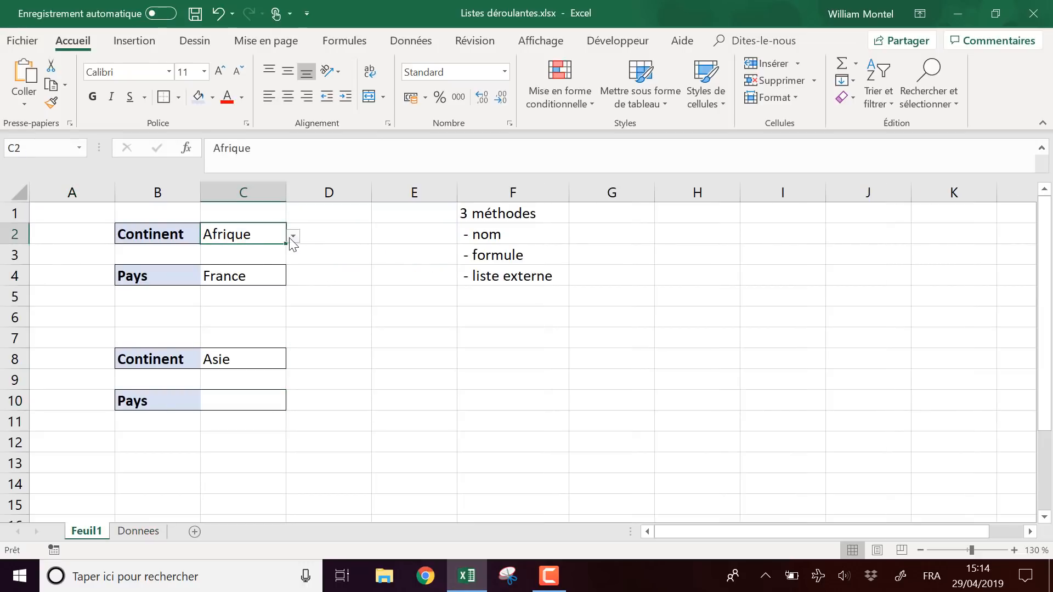
left_click(259, 357)
left_click(293, 361)
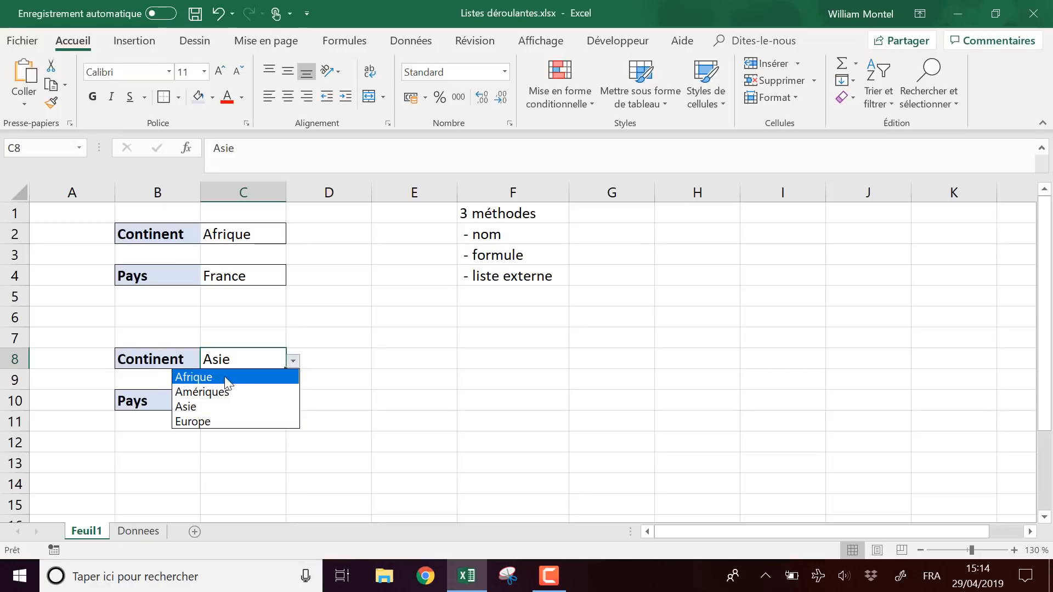
left_click(198, 407)
Step: Name the European countries in E2:E4 of the Donnees sheet Europe
left_click(138, 531)
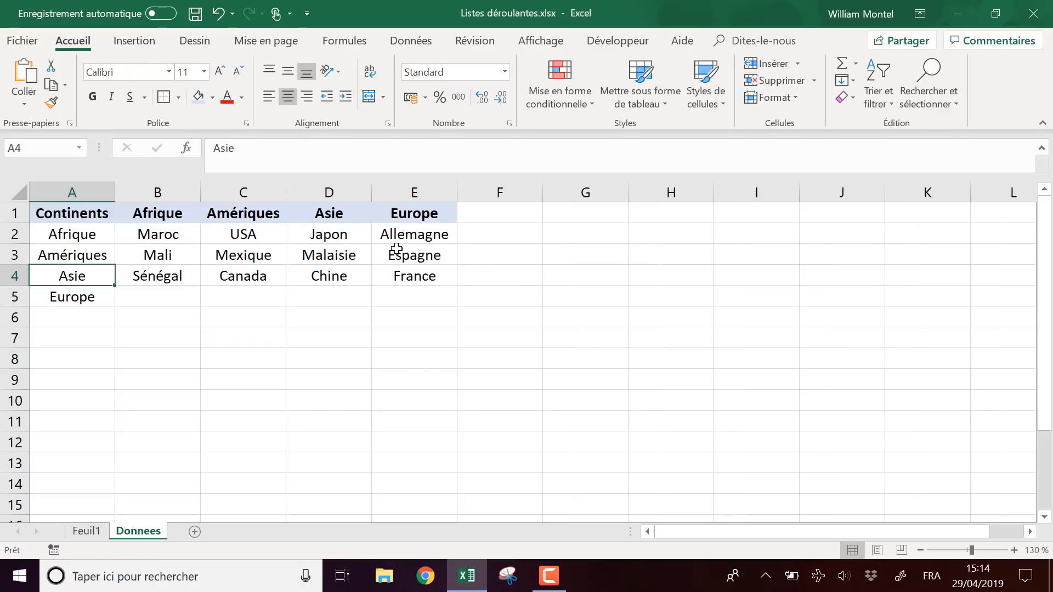
left_click(424, 237)
left_click_drag(425, 237, 428, 276)
left_click(45, 148)
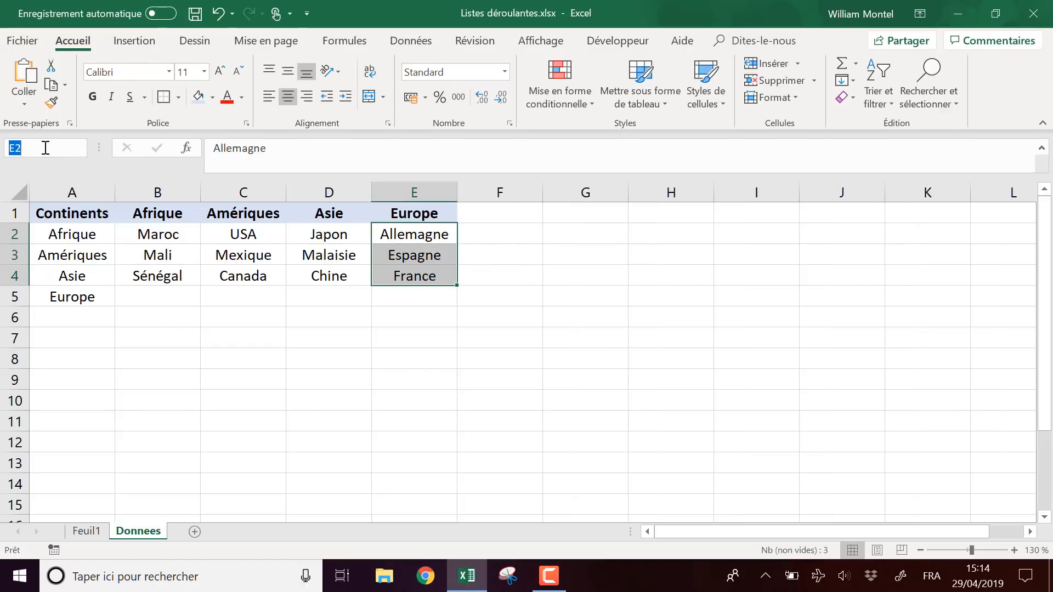
type("Z")
type("urope")
Step: Start a data validation rule for cell C10 on Feuil1 that allows values from a list (Liste)
left_click(86, 531)
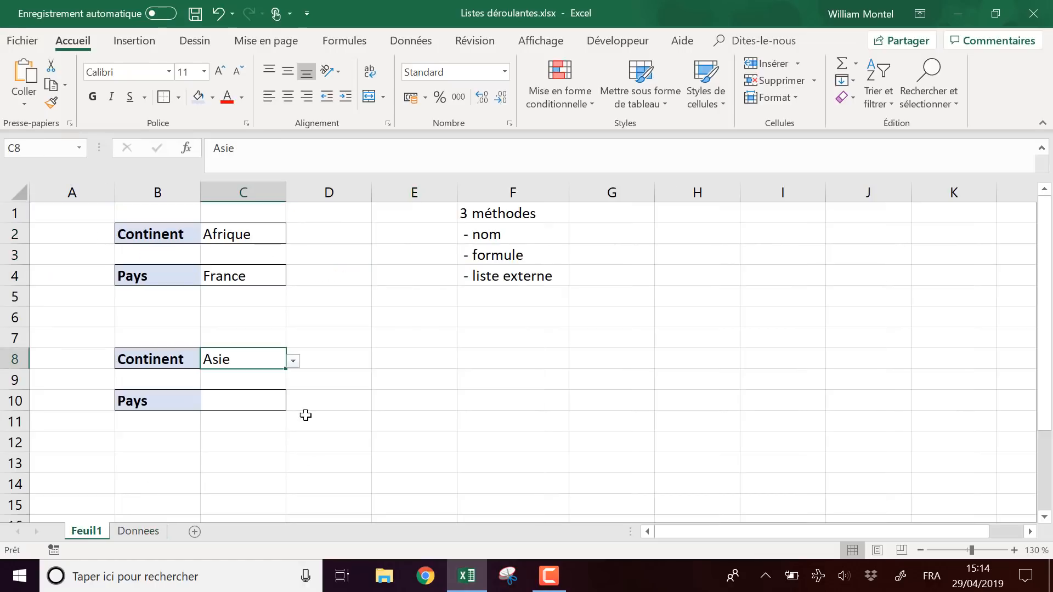
left_click(266, 403)
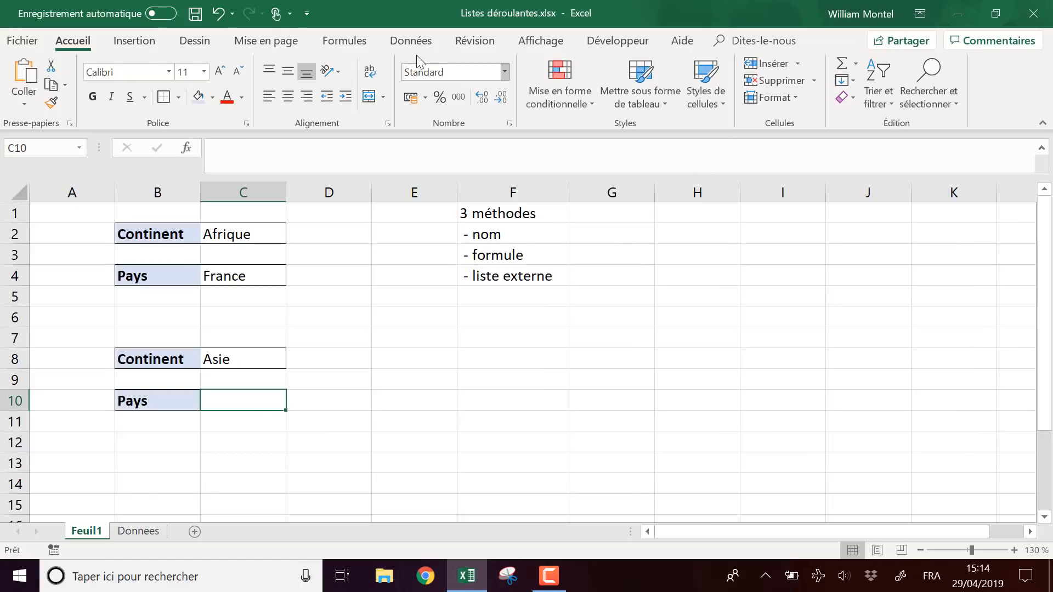
left_click(411, 41)
left_click(754, 97)
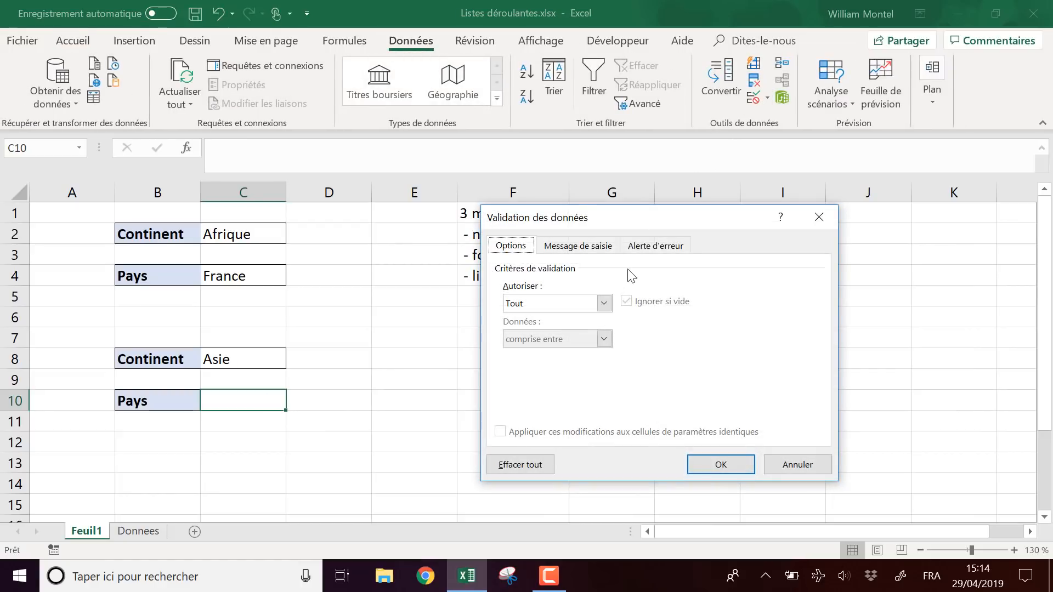
left_click(604, 304)
left_click(543, 352)
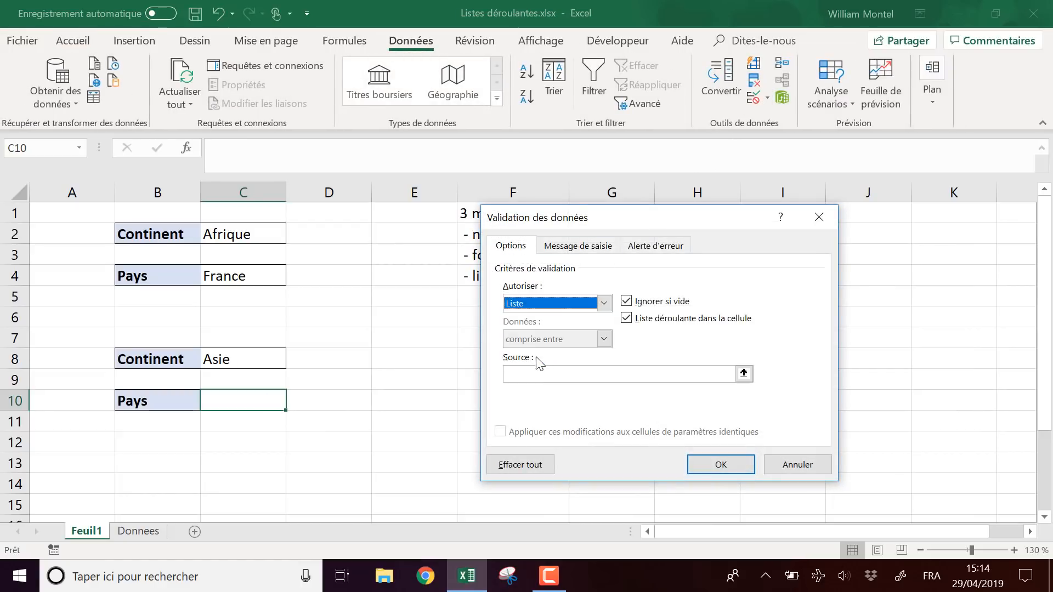
Step: Set the validation source of C10 to =indirect($C$8) and apply the rule
left_click(545, 373)
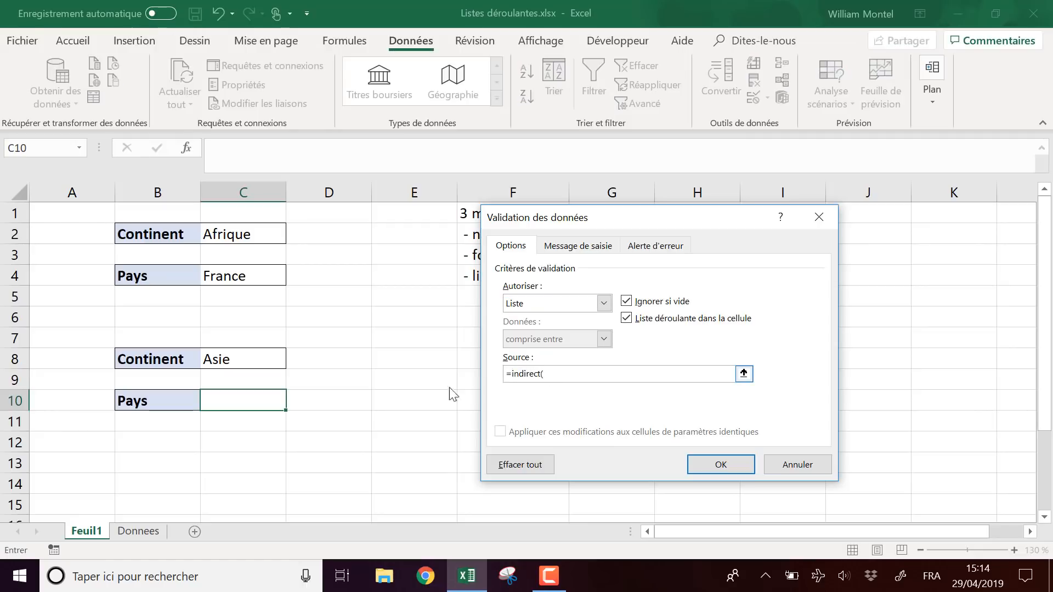
type("=indirect(")
left_click(251, 360)
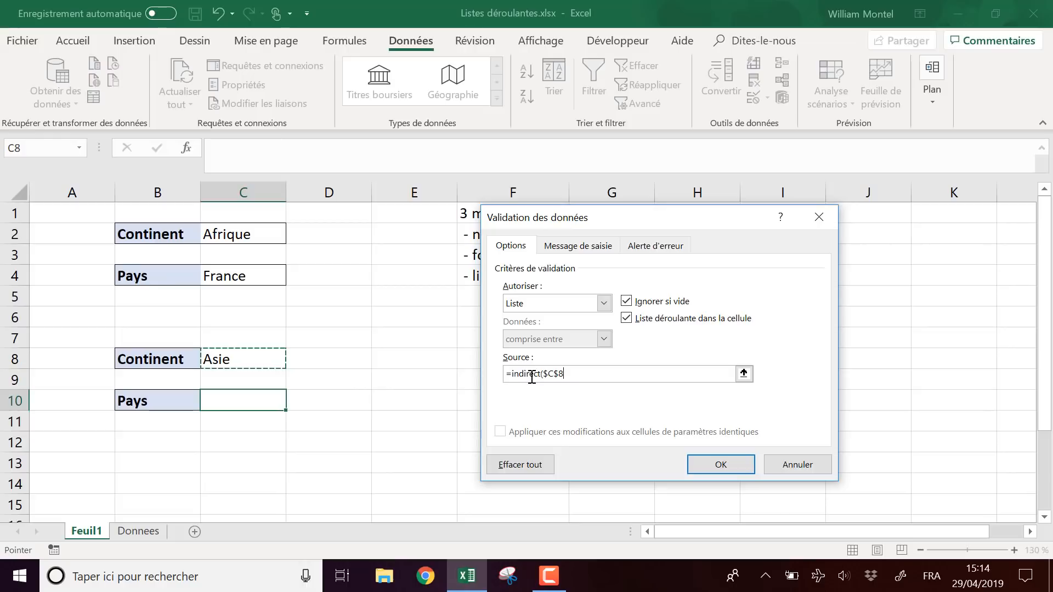
type(")")
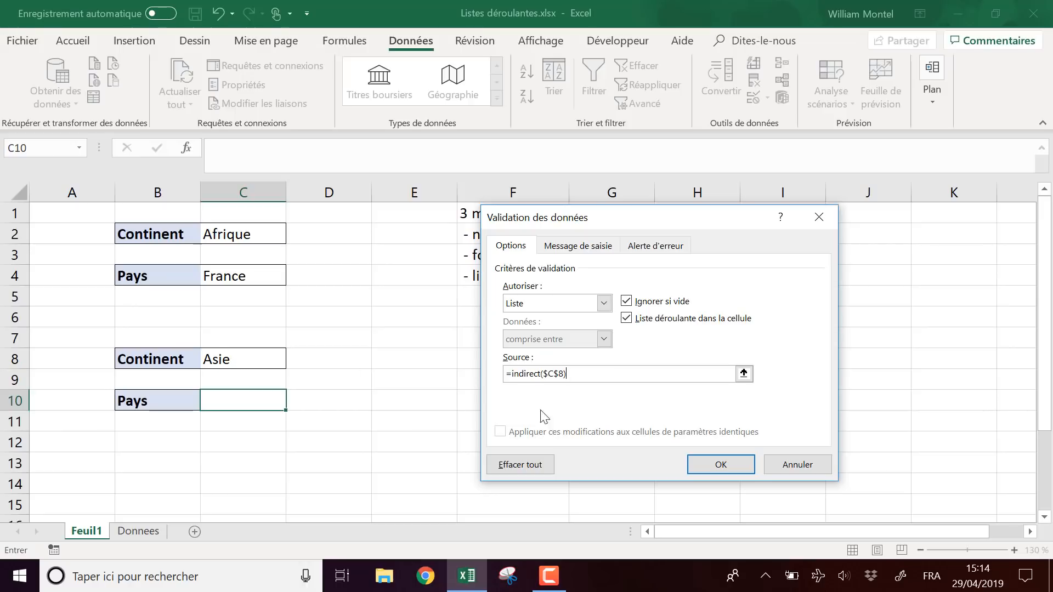
left_click(720, 464)
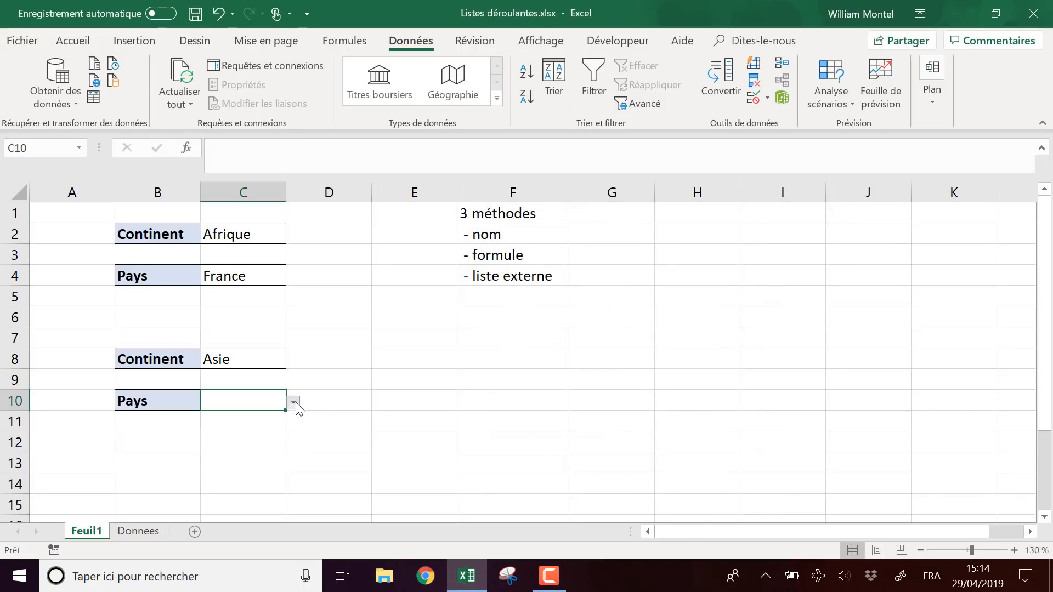
Step: Choose Amériques as the continent in C8 and check the countries offered in C10's list
left_click(293, 403)
key("Escape")
left_click(265, 360)
left_click(294, 361)
left_click(231, 388)
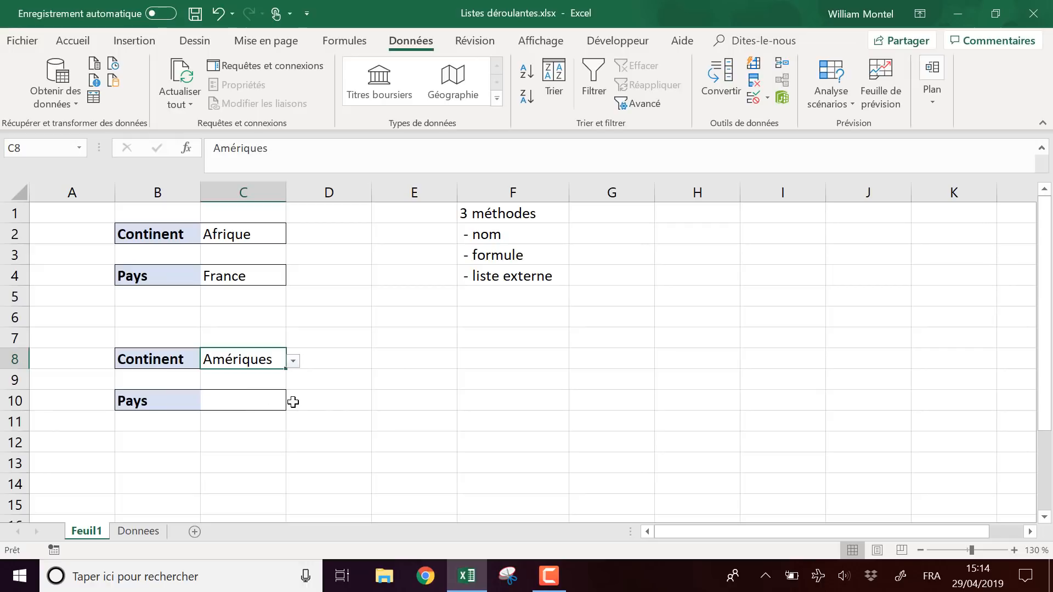
left_click(253, 405)
left_click(294, 404)
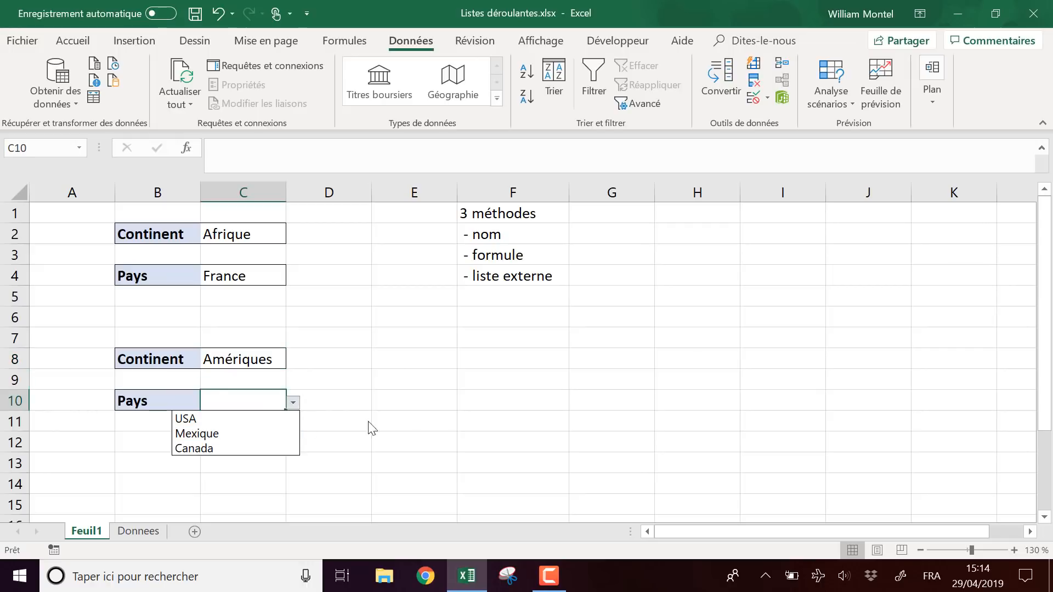
key("Escape")
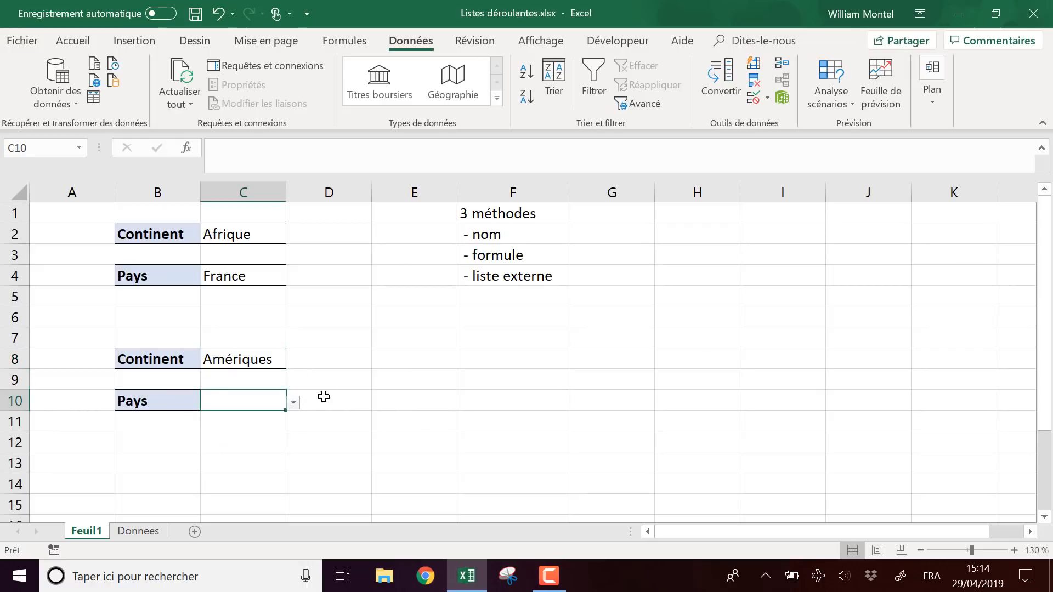
Step: Check the name of the range C2:C4 on Donnees against the continent chosen in C8 on Feuil1
left_click(147, 531)
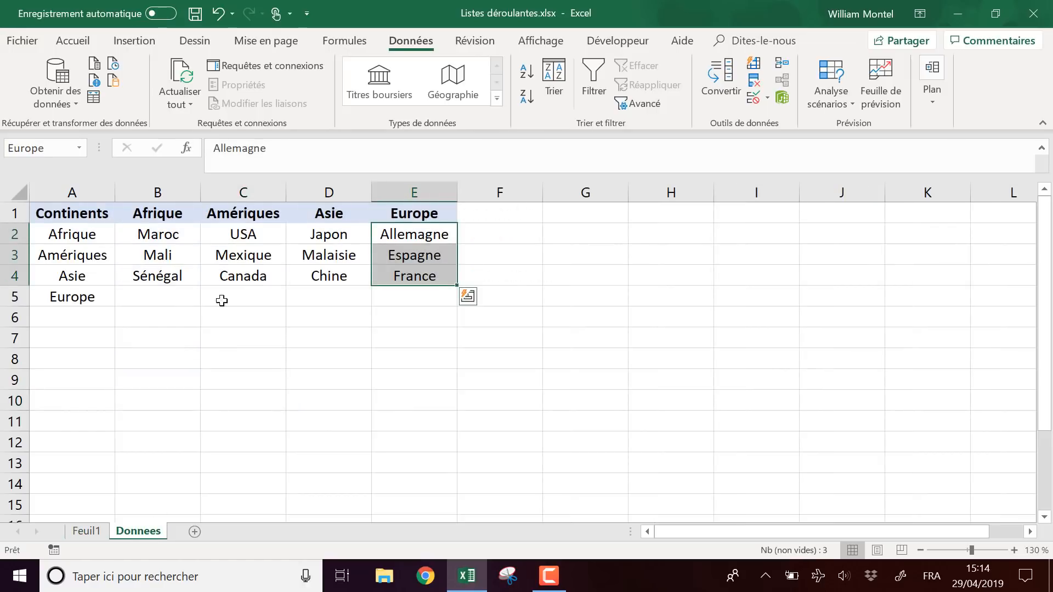
left_click_drag(247, 232, 250, 269)
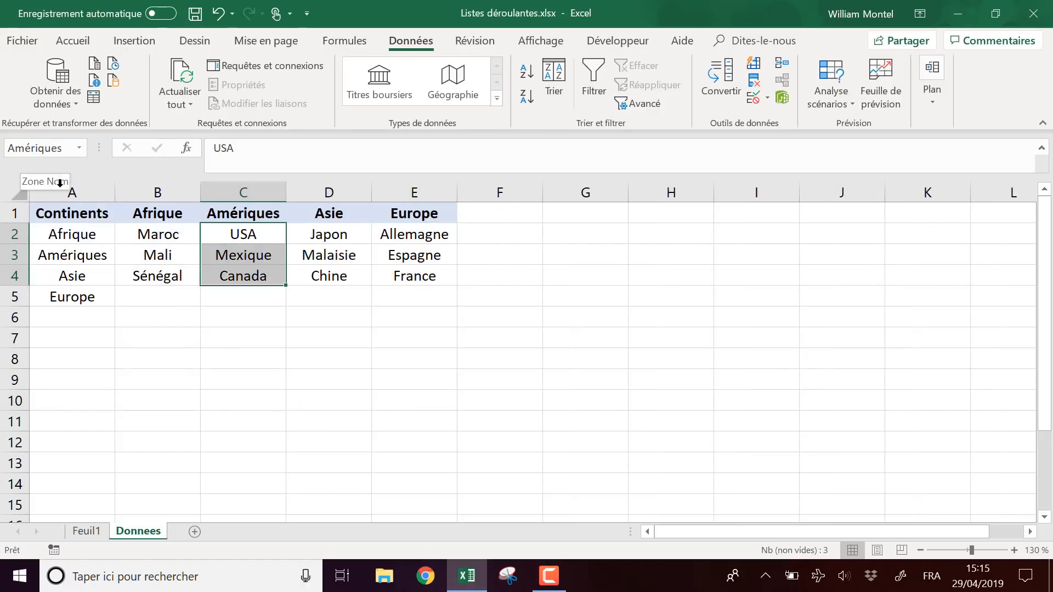
left_click(88, 530)
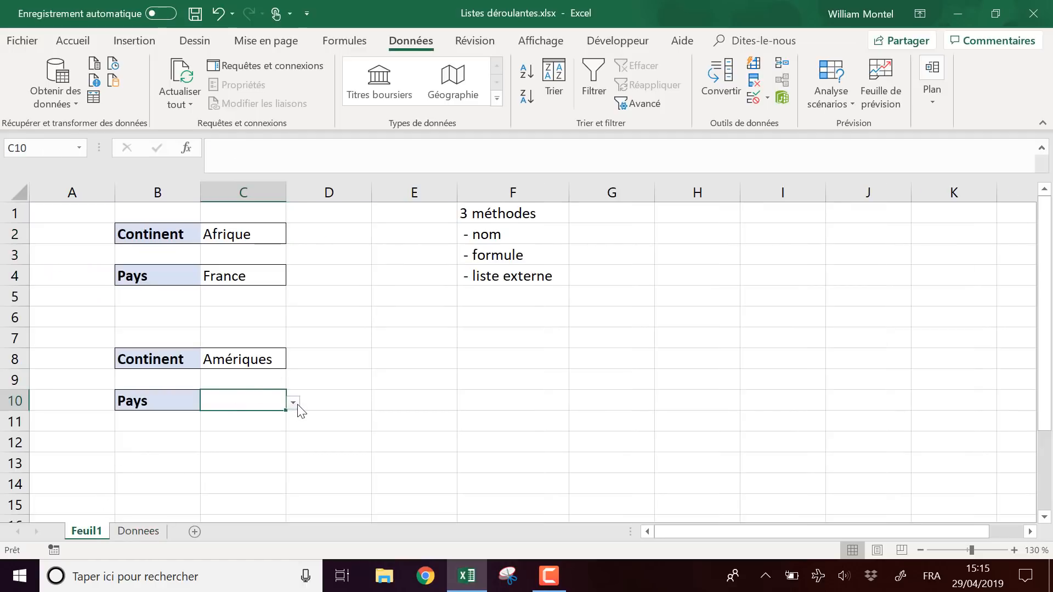
left_click(258, 359)
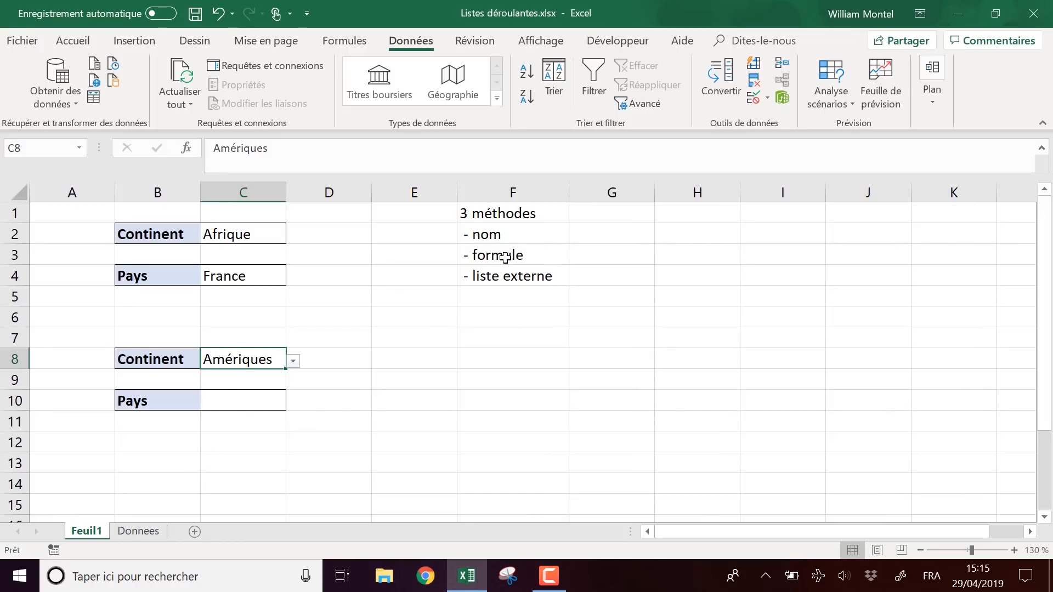
left_click(188, 439)
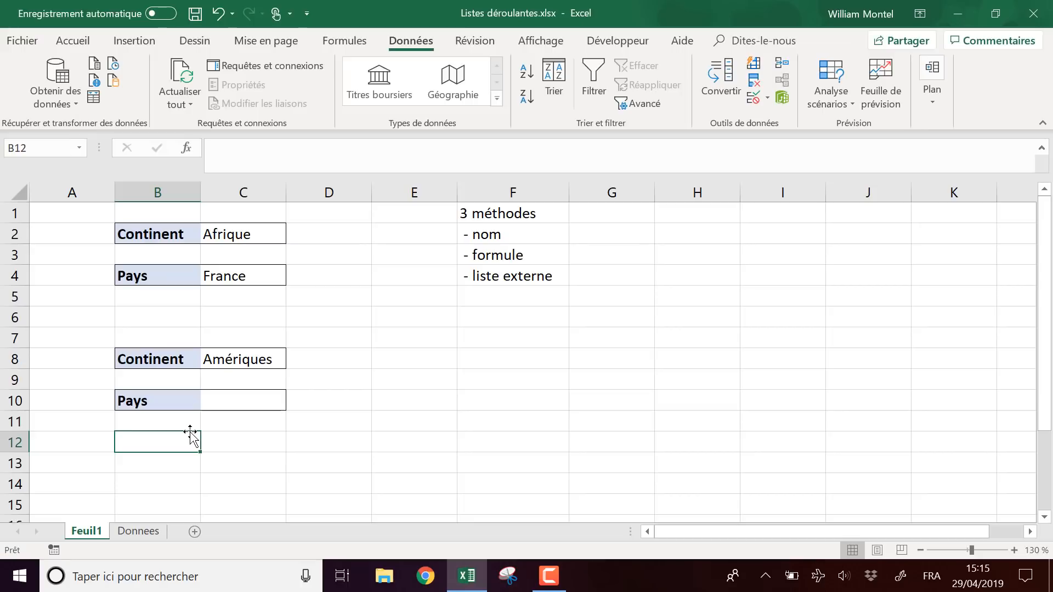
Step: Choose Mexique from the country list in C10
left_click(275, 405)
left_click(294, 403)
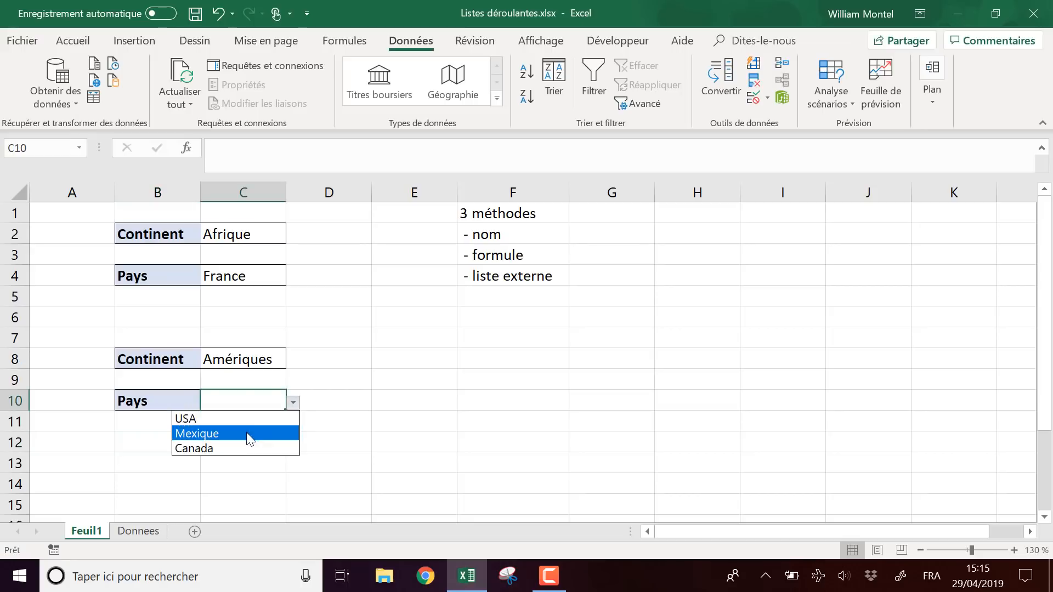
left_click(250, 434)
Step: Copy the Pays row B10:C10 to B12:C12
left_click_drag(159, 404, 240, 401)
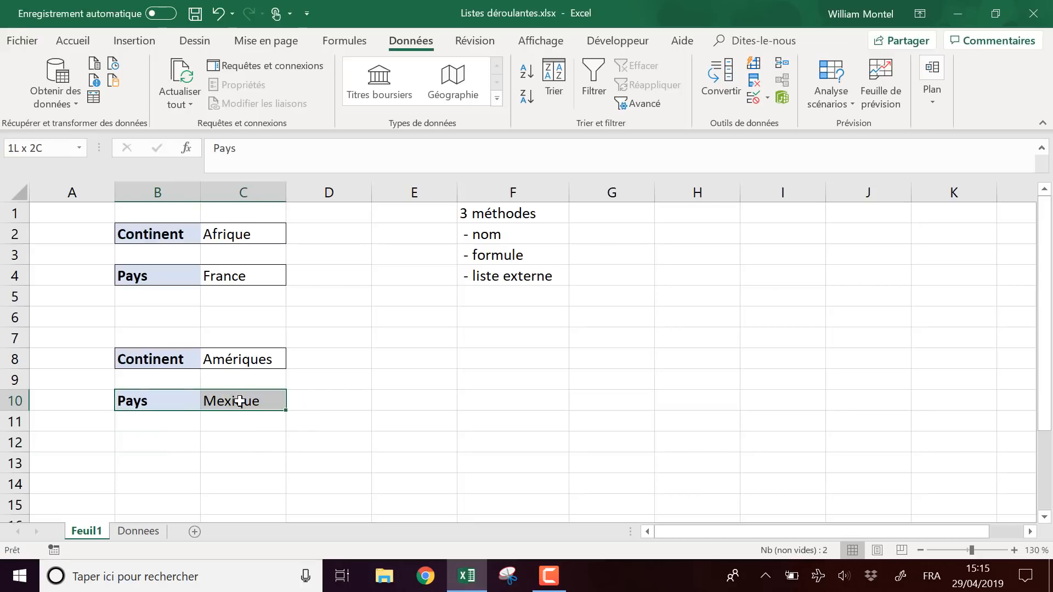
key("ctrl+c")
key("ctrl+q")
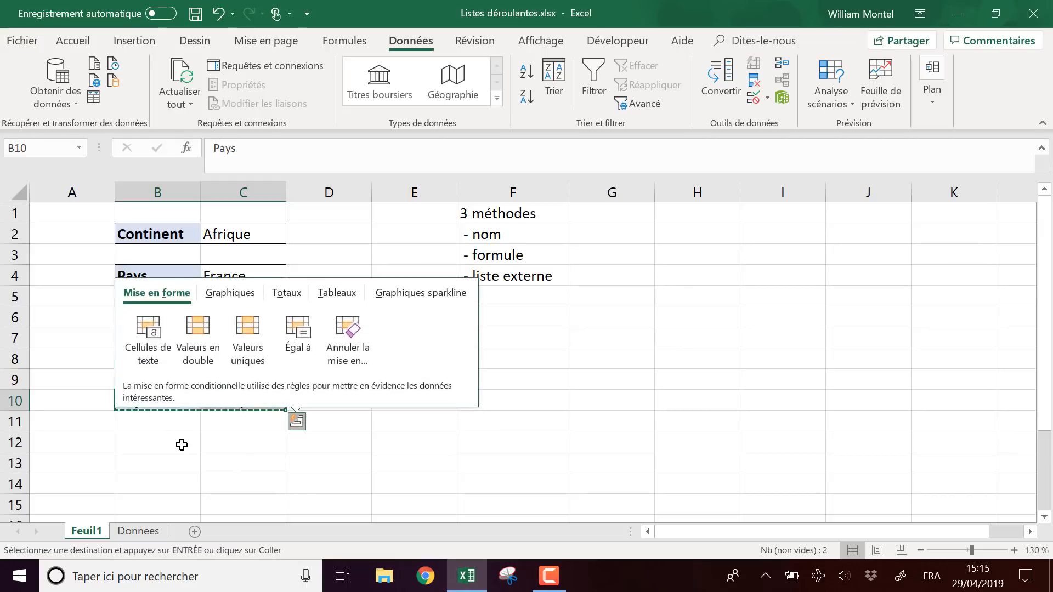
left_click(181, 444)
key("ctrl+v")
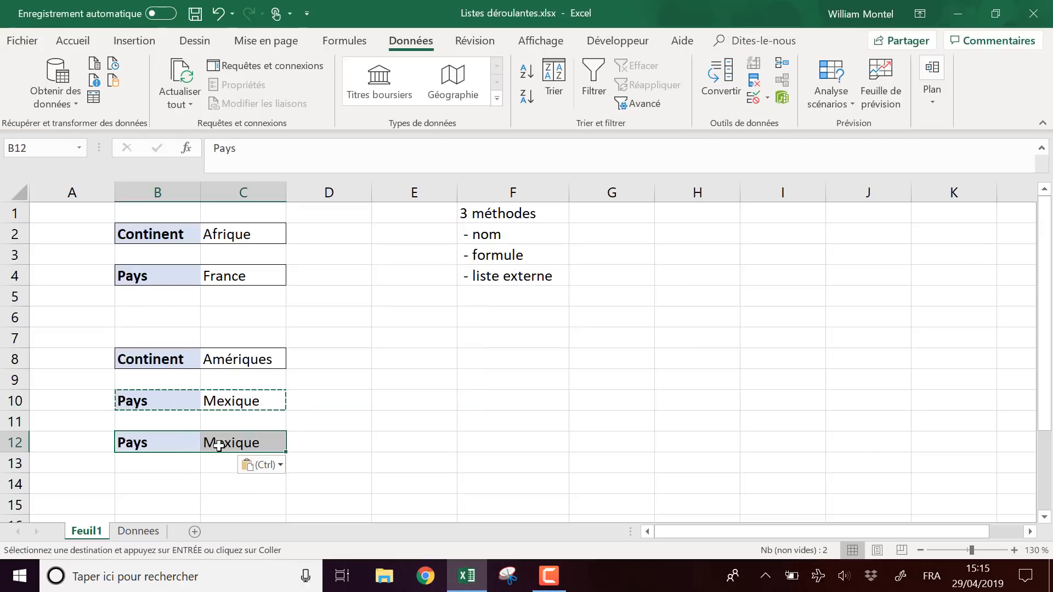
left_click(298, 441)
Step: Clear everything from C12, including its contents, formatting and drop-down list (Effacer tout)
left_click(241, 446)
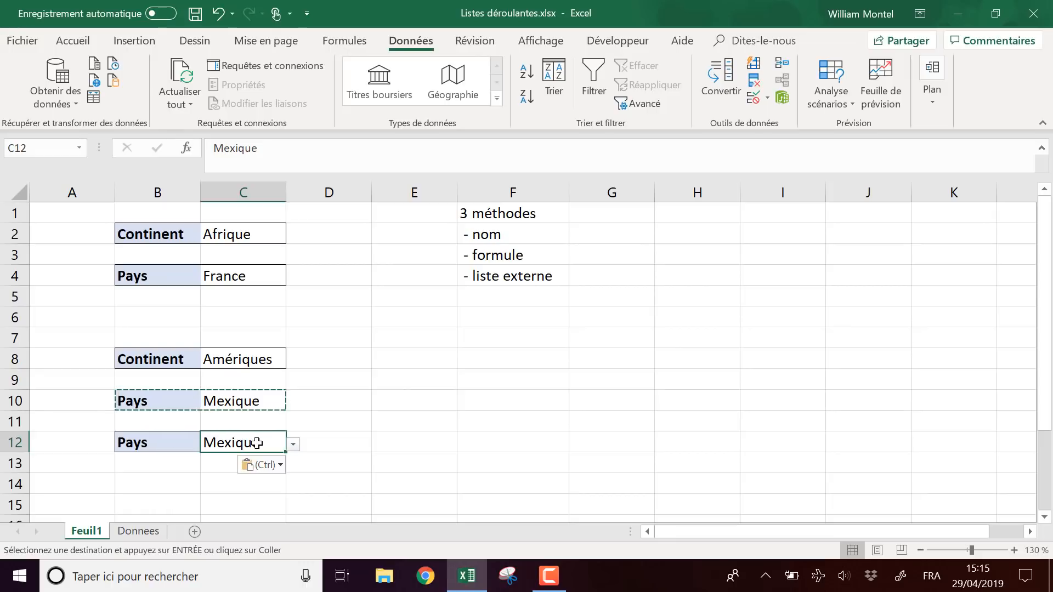
key("Delete")
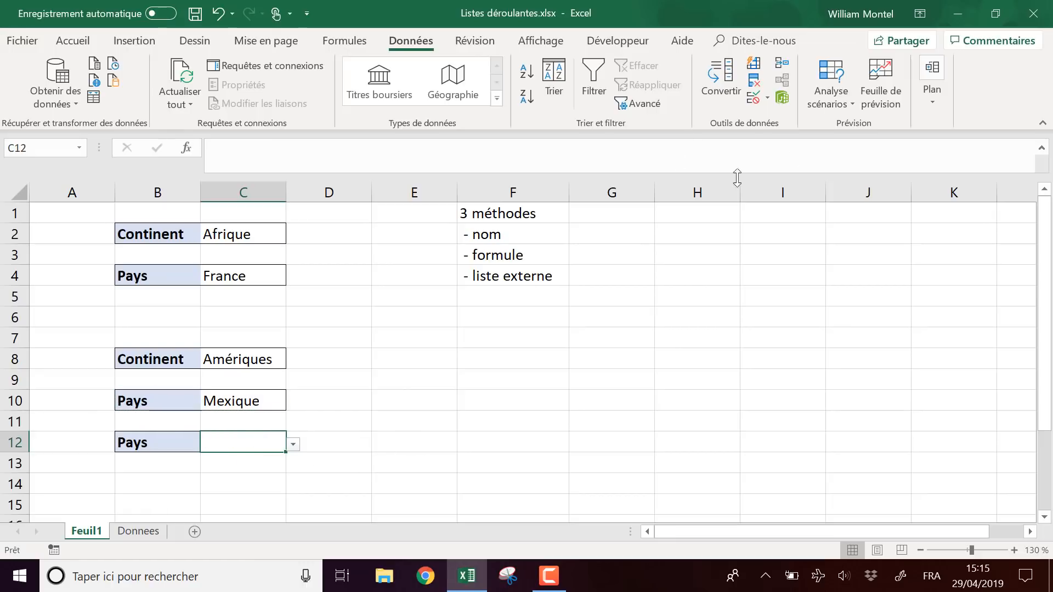
left_click(74, 44)
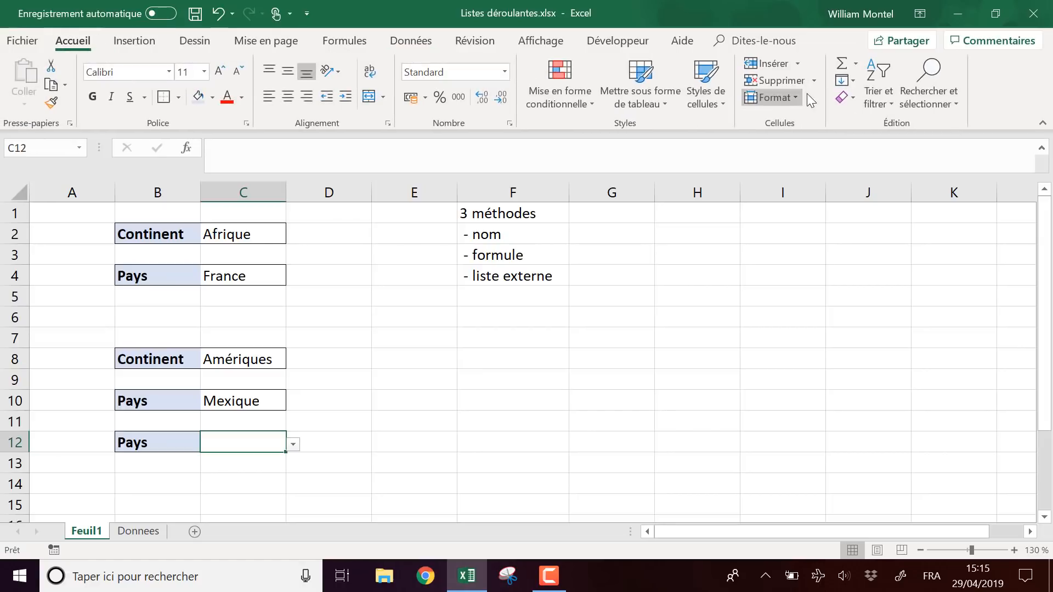
left_click(844, 97)
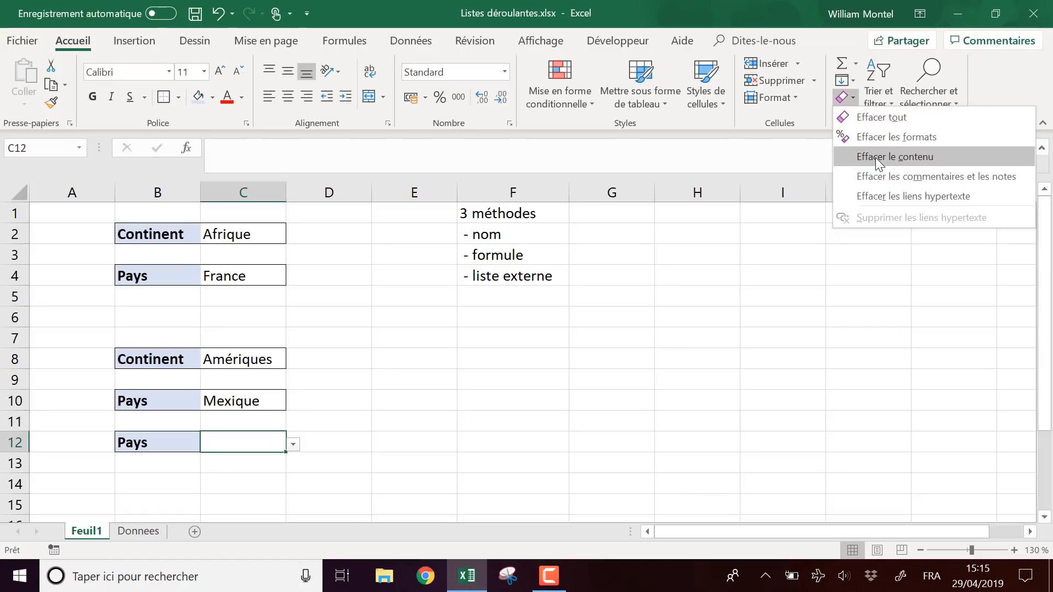
left_click(875, 157)
left_click(855, 98)
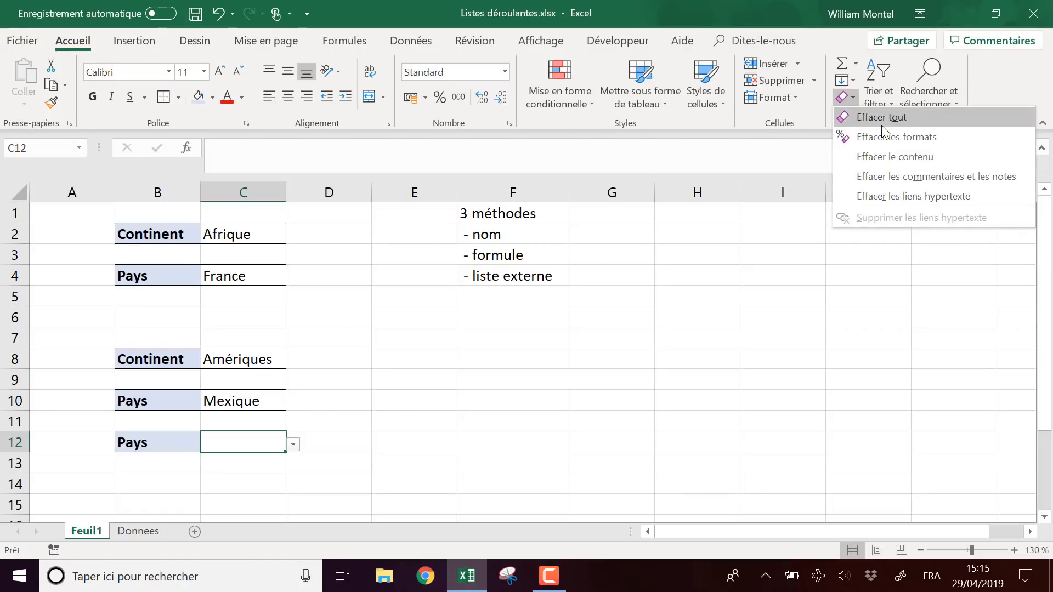
left_click(881, 117)
Step: Reapply the border around the copied Pays row B12:C12
left_click_drag(163, 441, 252, 441)
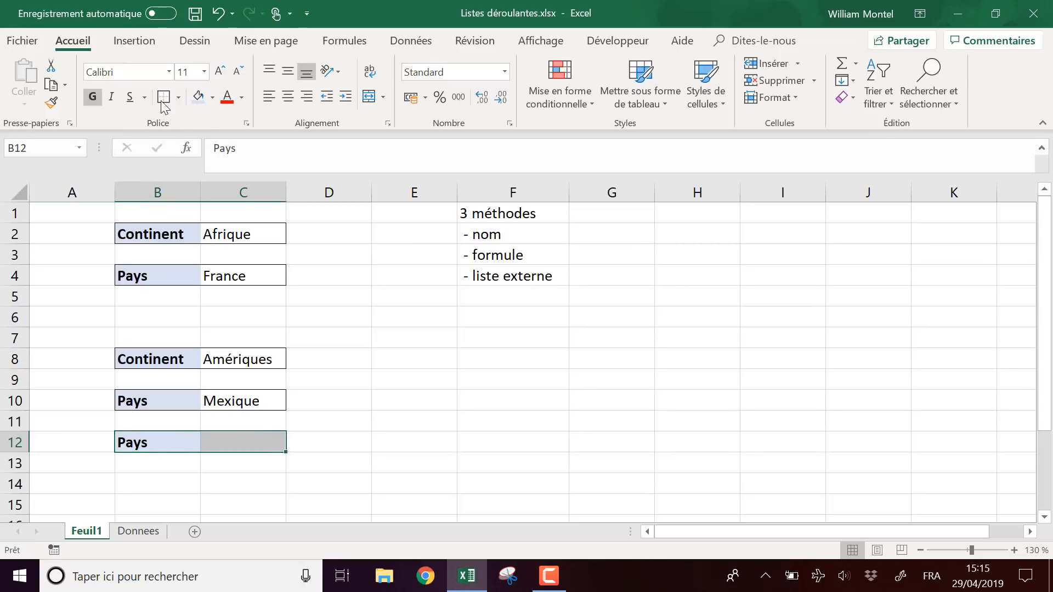
left_click(386, 423)
left_click(260, 442)
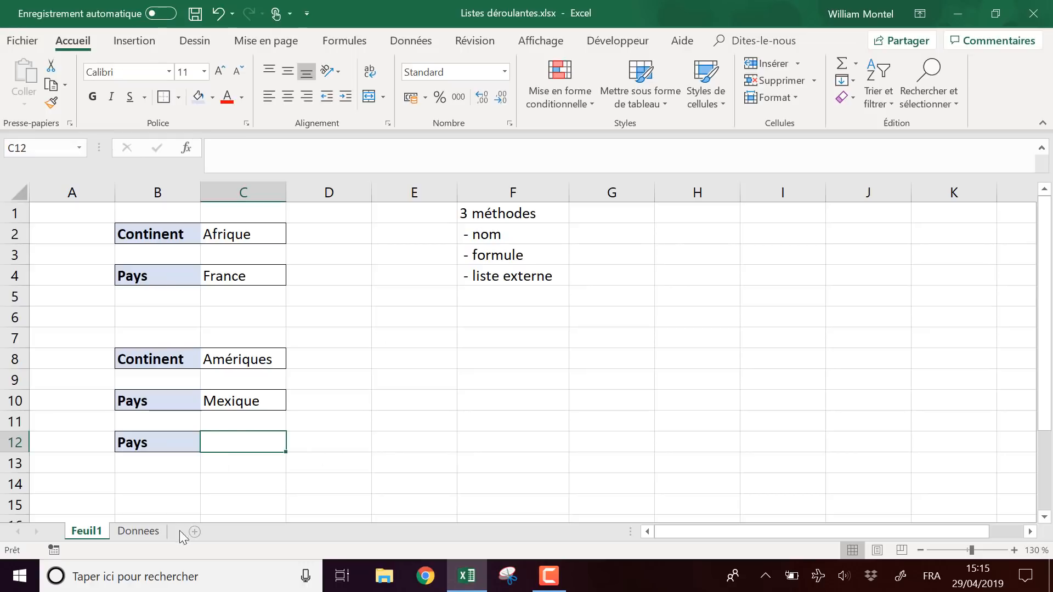
Step: Start a DECALER formula in E12 of Feuil1 with the absolute reference Donnees!$A:$A as its first argument
left_click(417, 441)
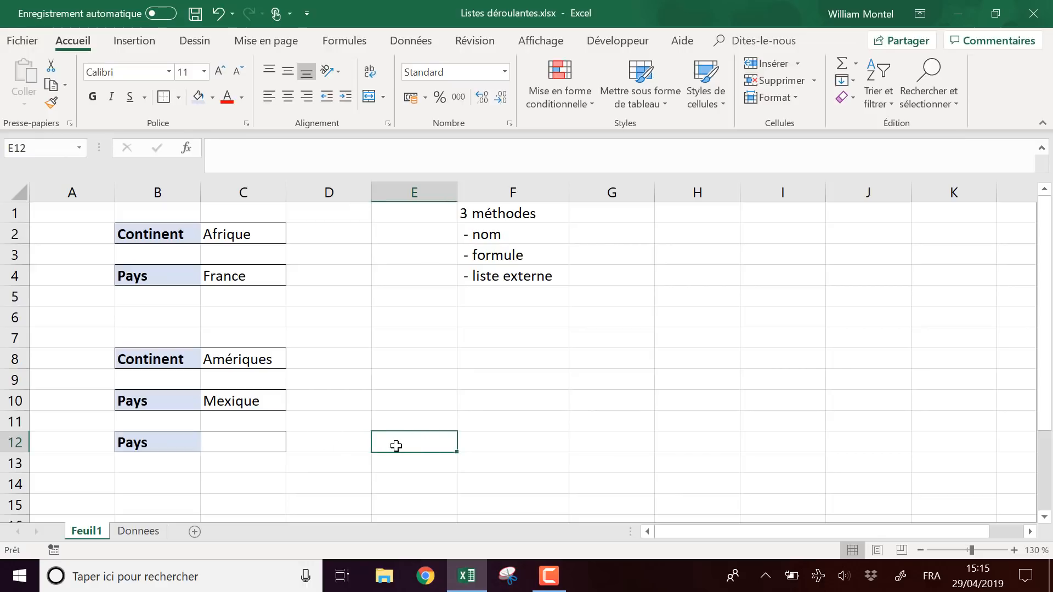
type("=")
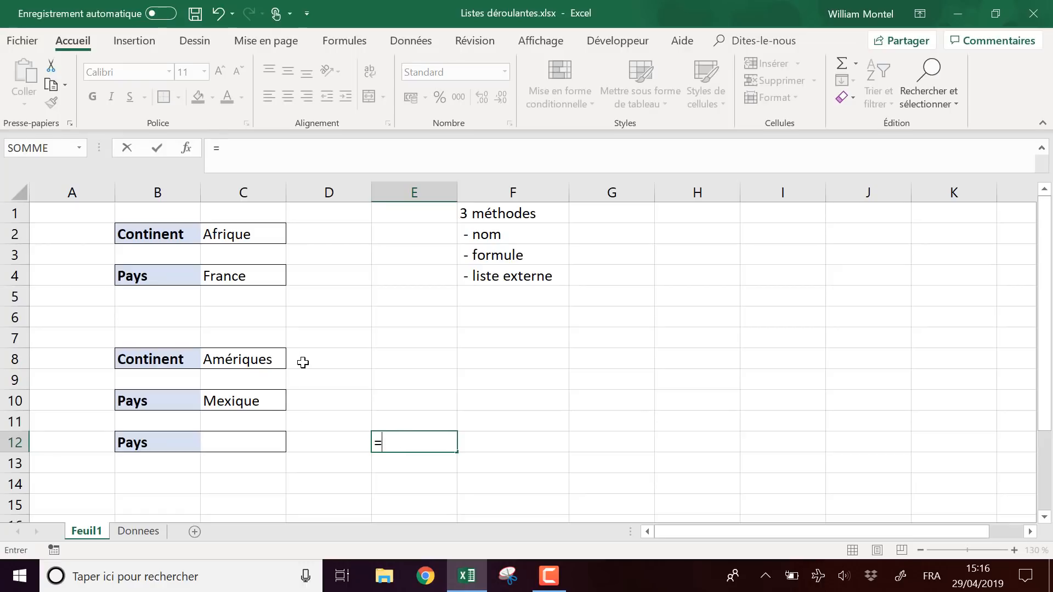
type("d")
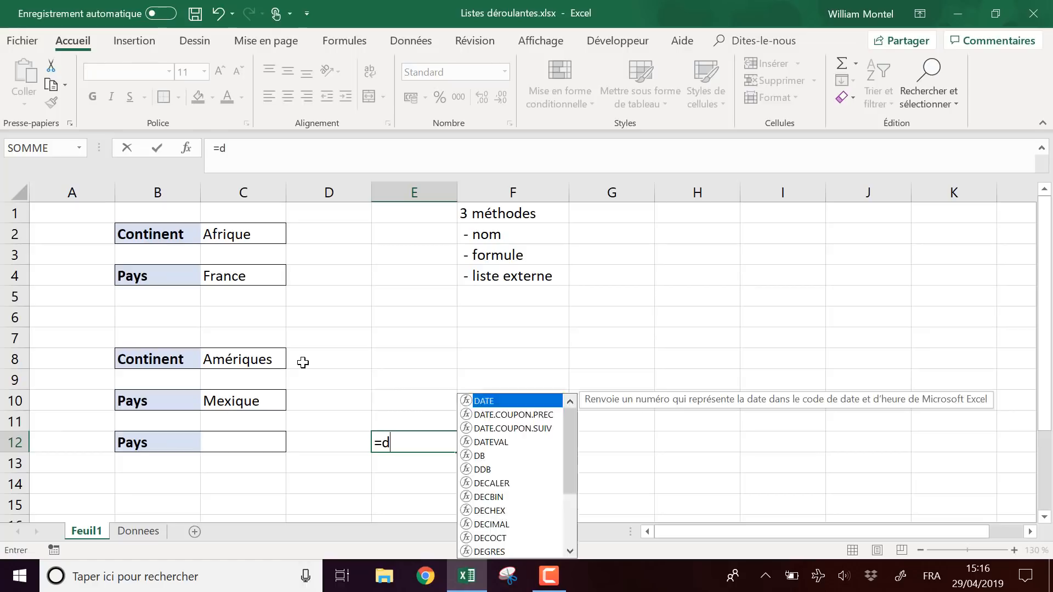
type("ecaler(")
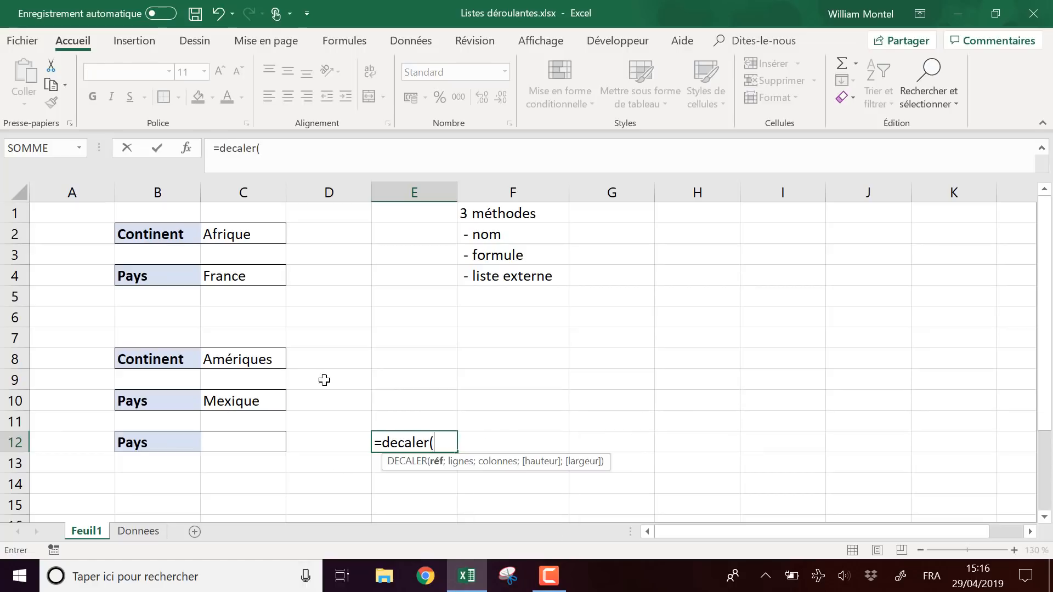
left_click(139, 531)
left_click(88, 192)
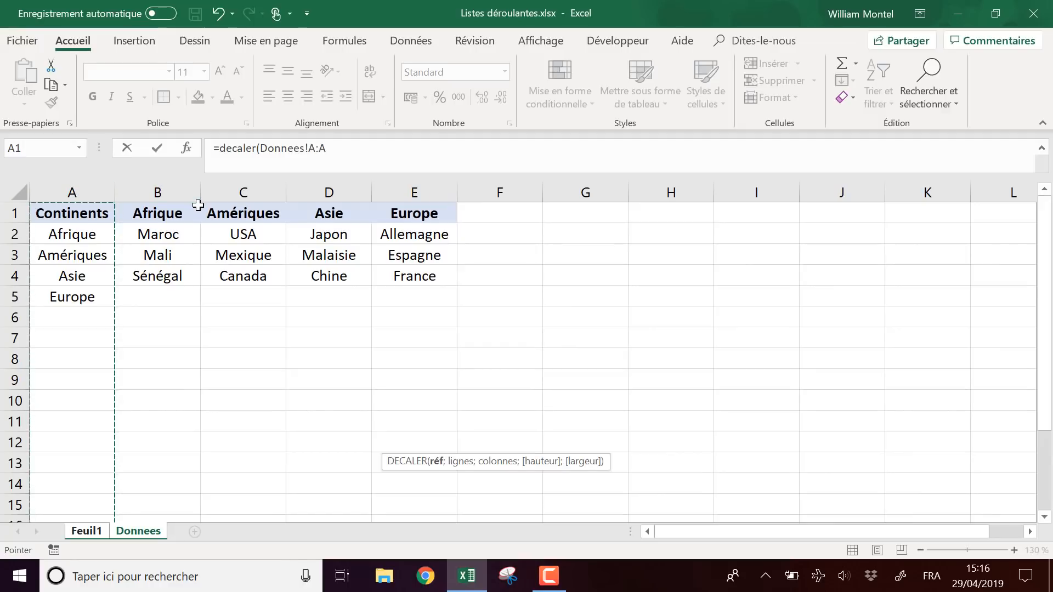
key("F4")
type(",")
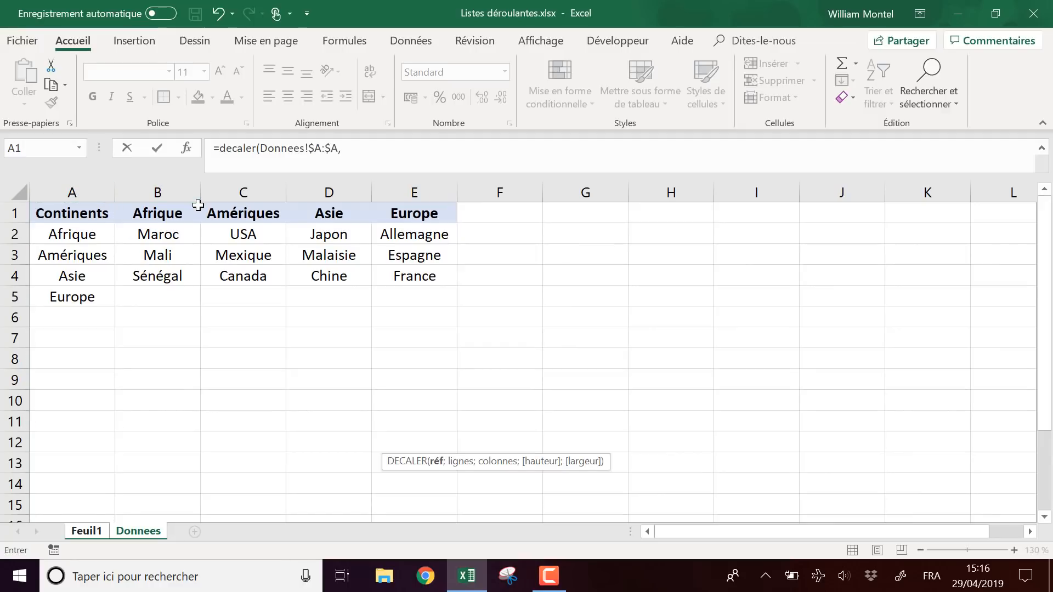
key("BackSpace")
type(";")
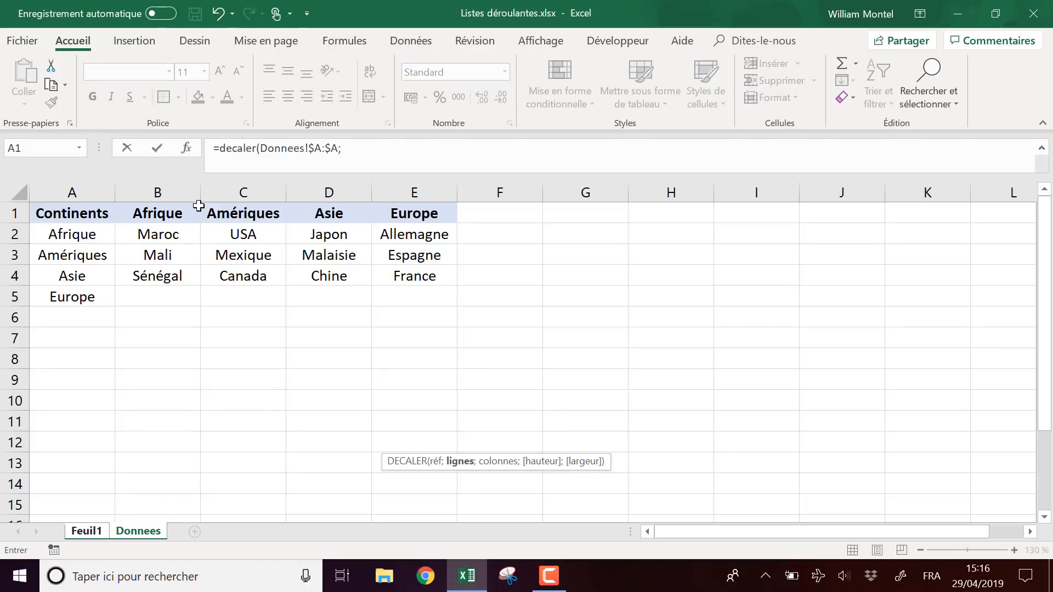
left_click(391, 158)
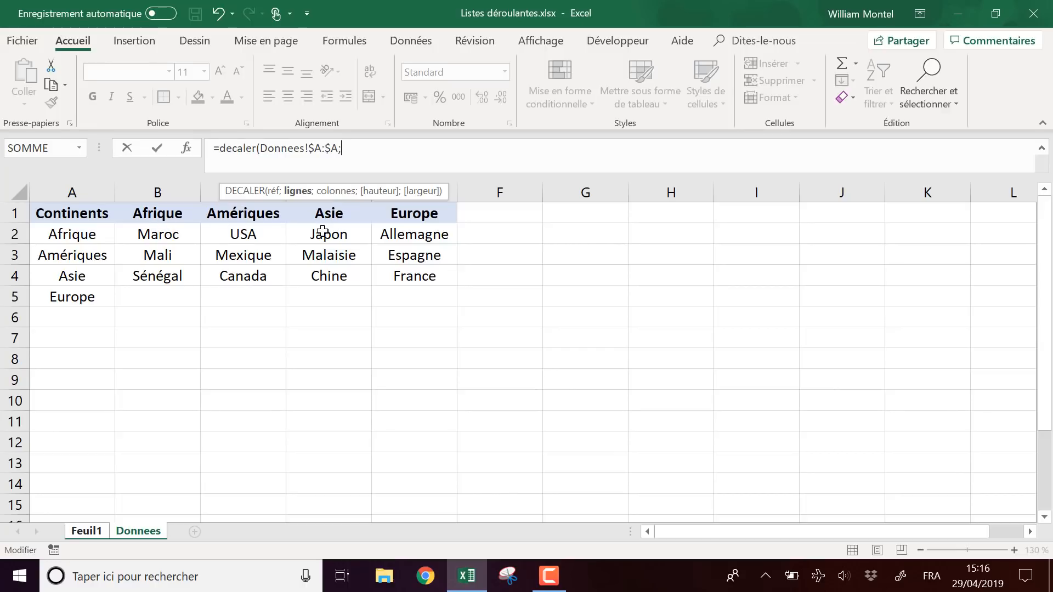
Step: Nest an EQUIV function in the E12 DECALER formula, with the absolute reference Feuil1!$C$8 as its lookup value
type("eqiv")
key("BackSpace")
key("BackSpace")
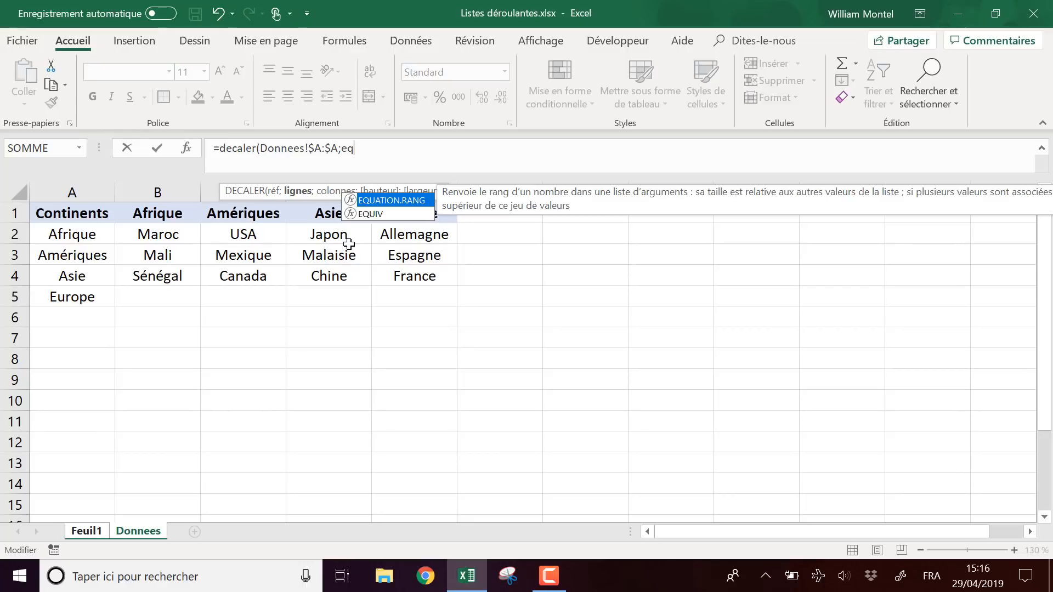
type("uiv(")
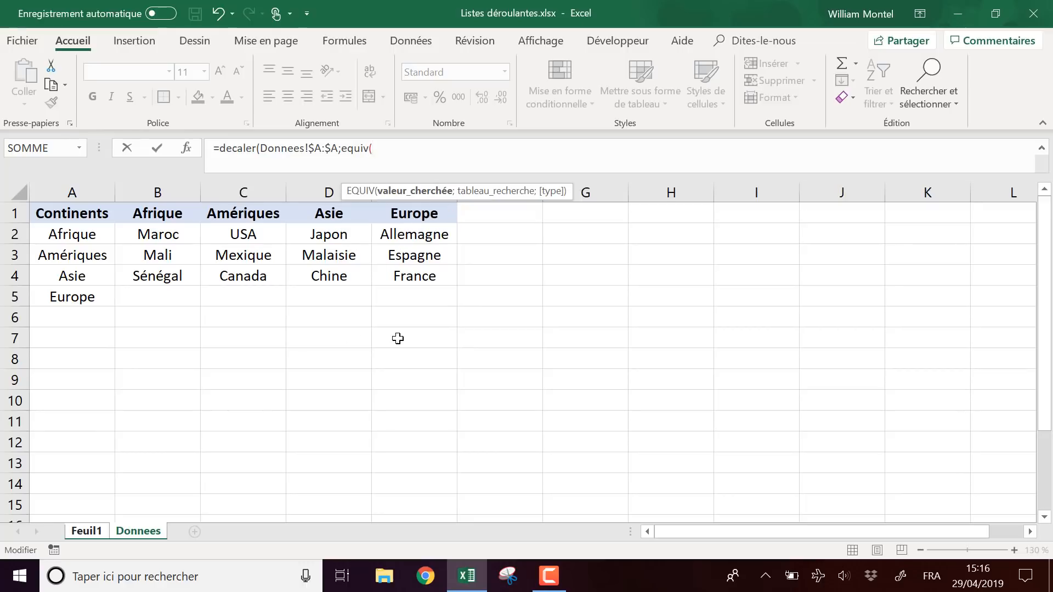
left_click(88, 532)
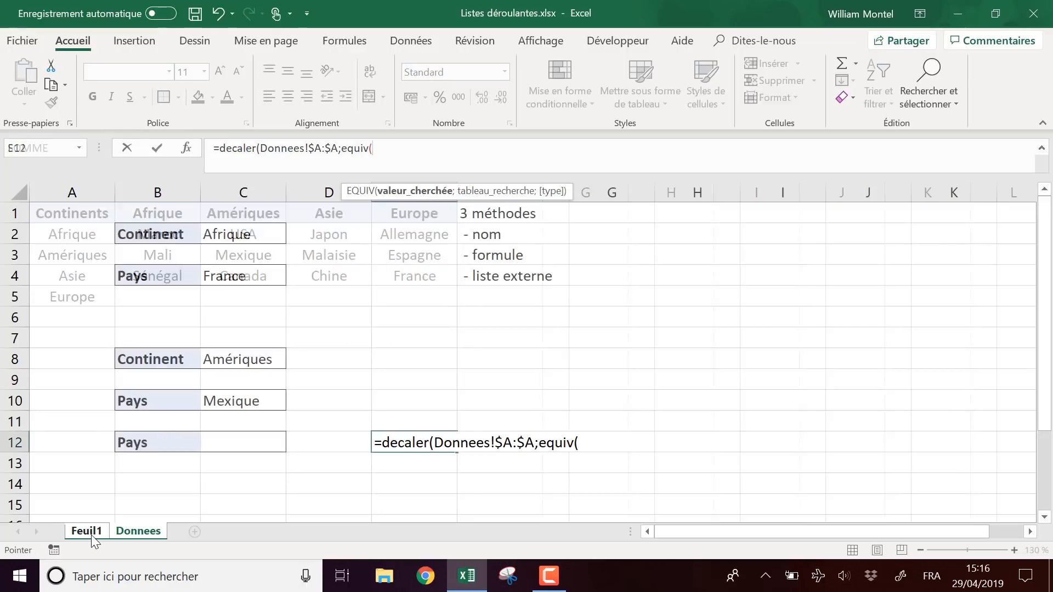
left_click(254, 360)
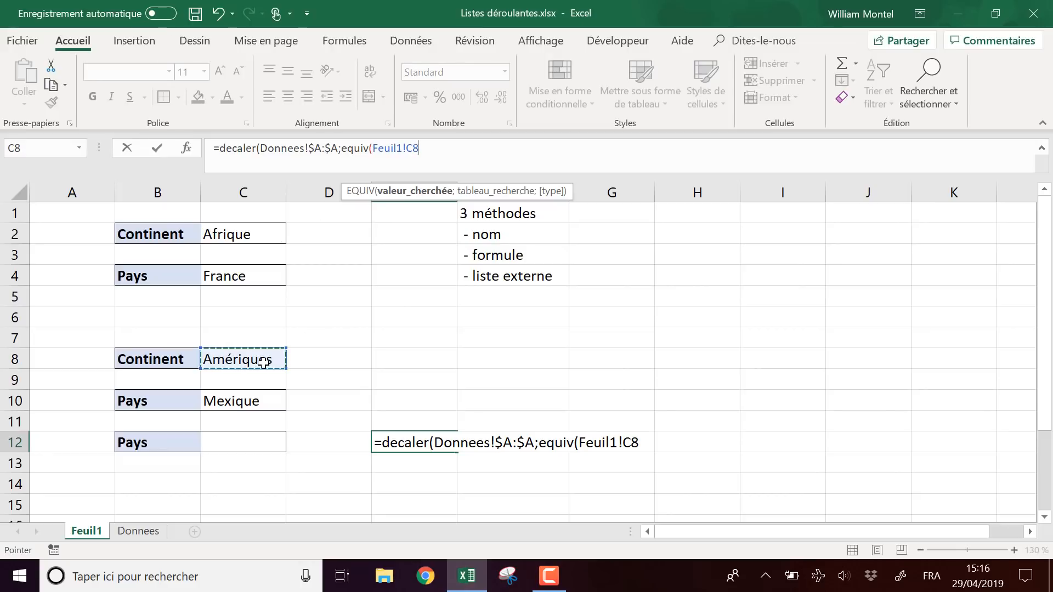
key("F4")
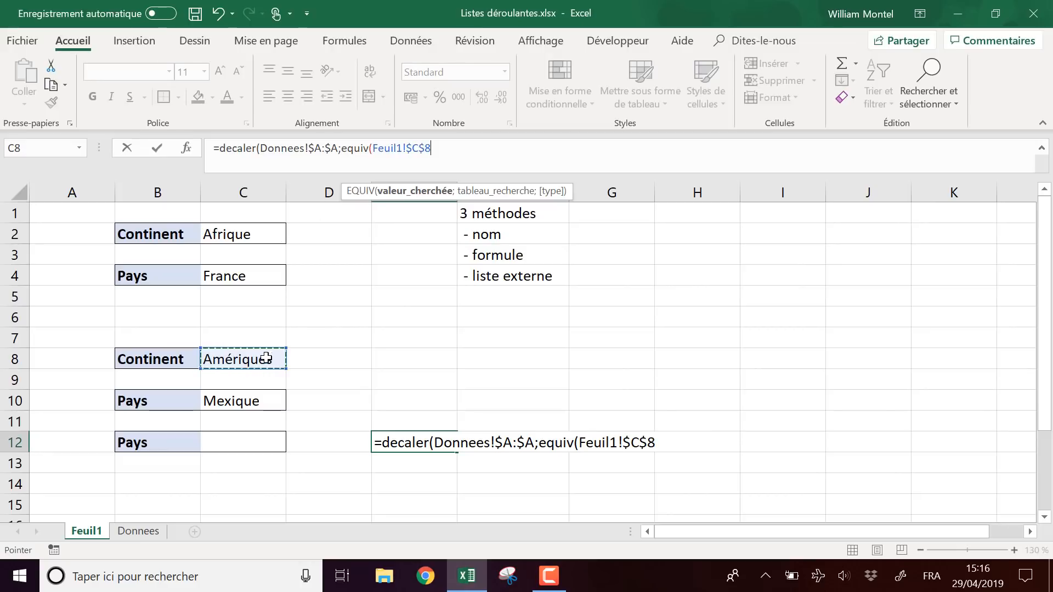
type(";")
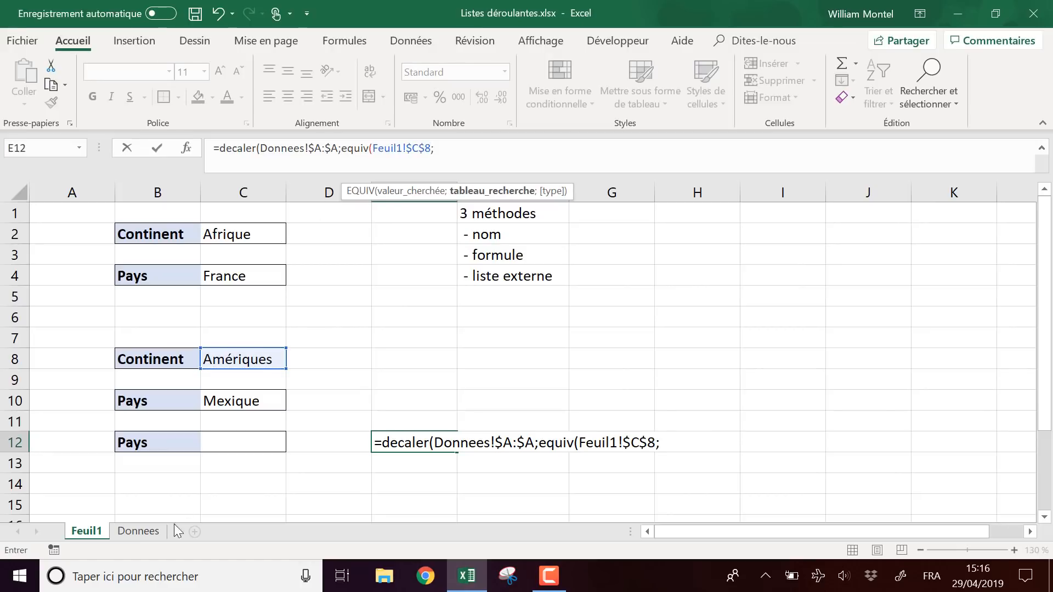
Step: Complete EQUIV with lookup range Donnees!$1:$1 and match type 0, and subtract 1 from its result
left_click(138, 531)
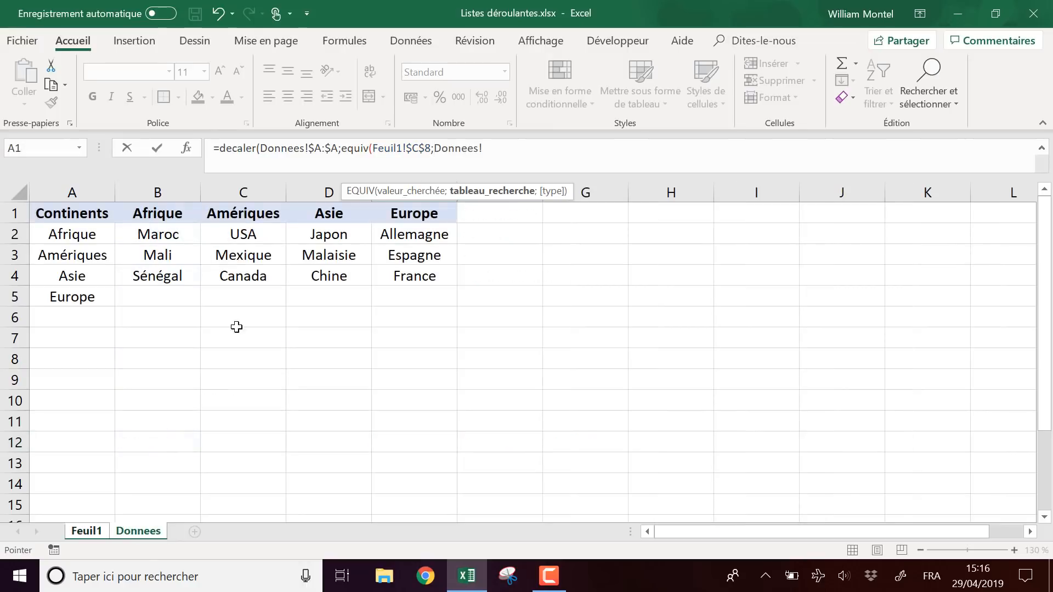
left_click(18, 215)
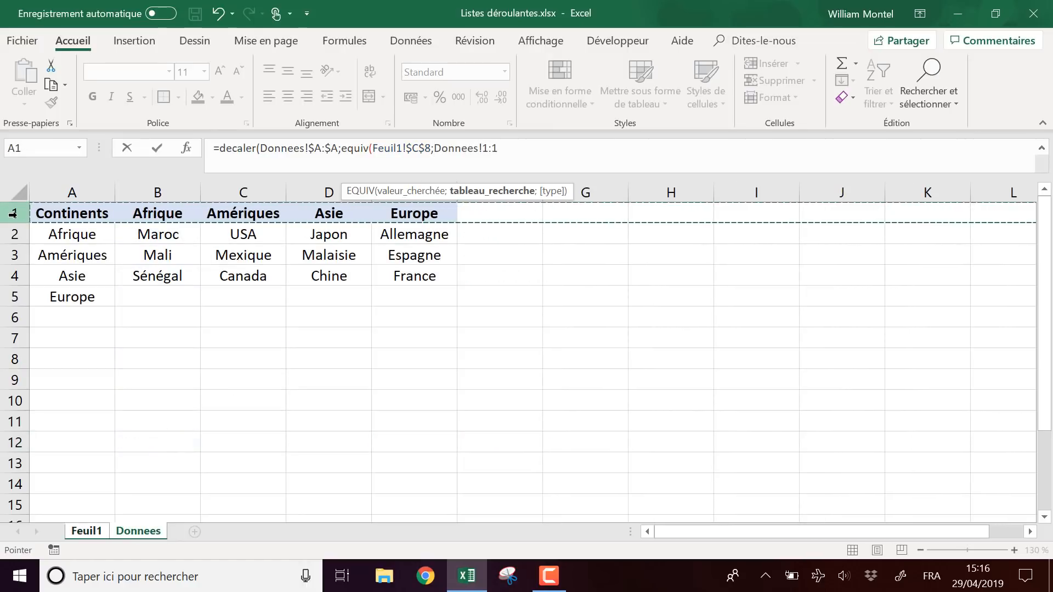
key("F4")
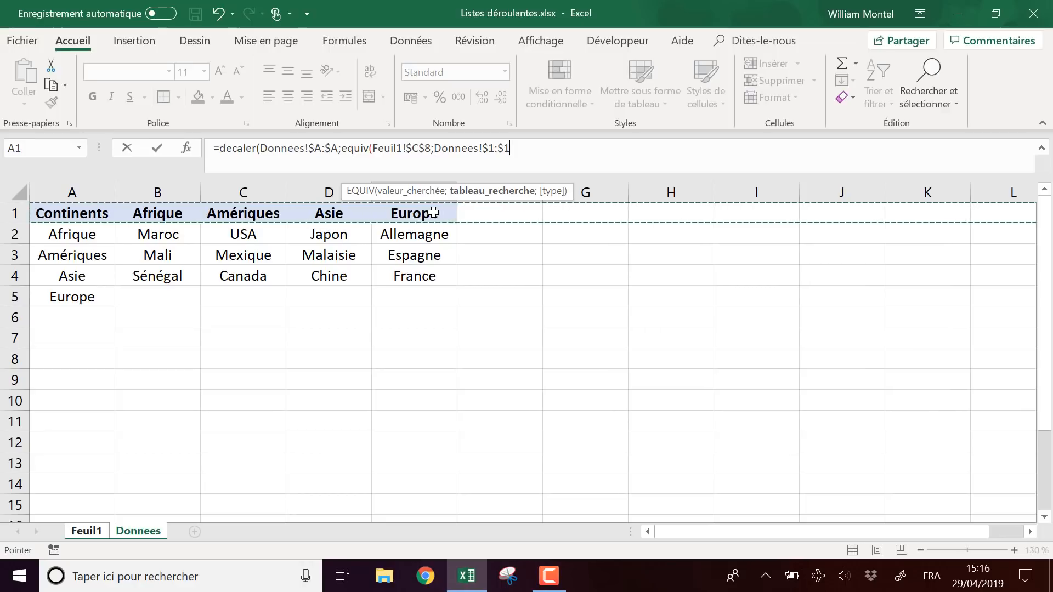
type(";")
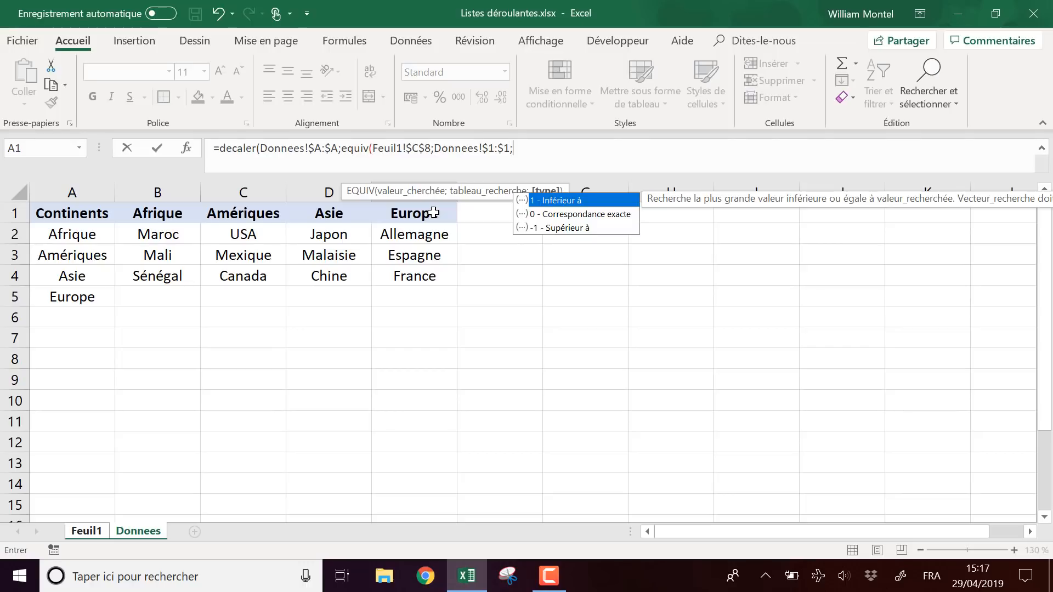
type("0)-1")
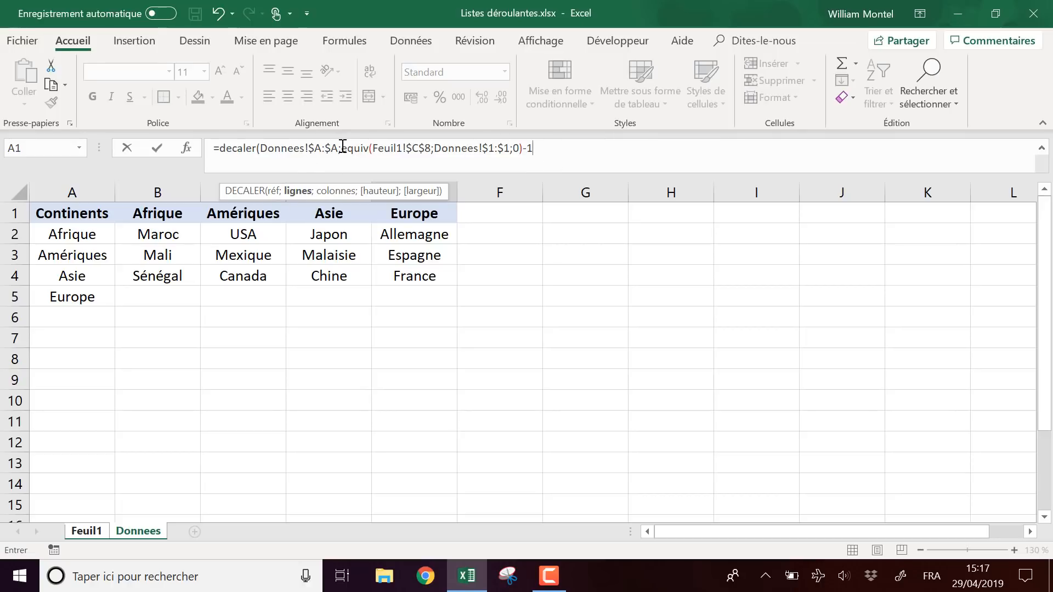
Step: Insert 0 as the DECALER rows argument before EQUIV and enter the formula in E12
left_click(370, 152)
type("0;")
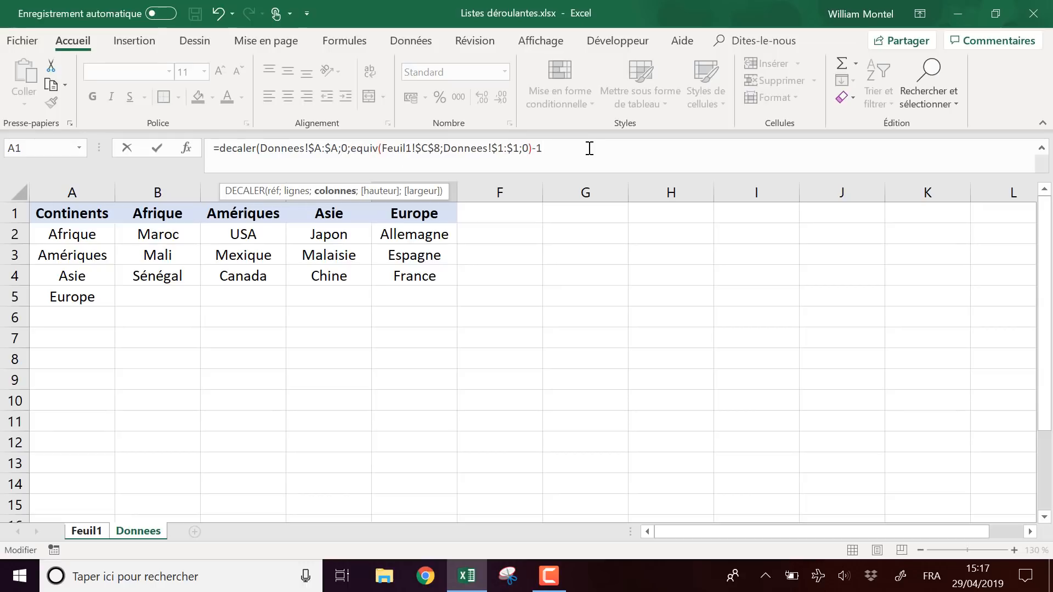
key("Return")
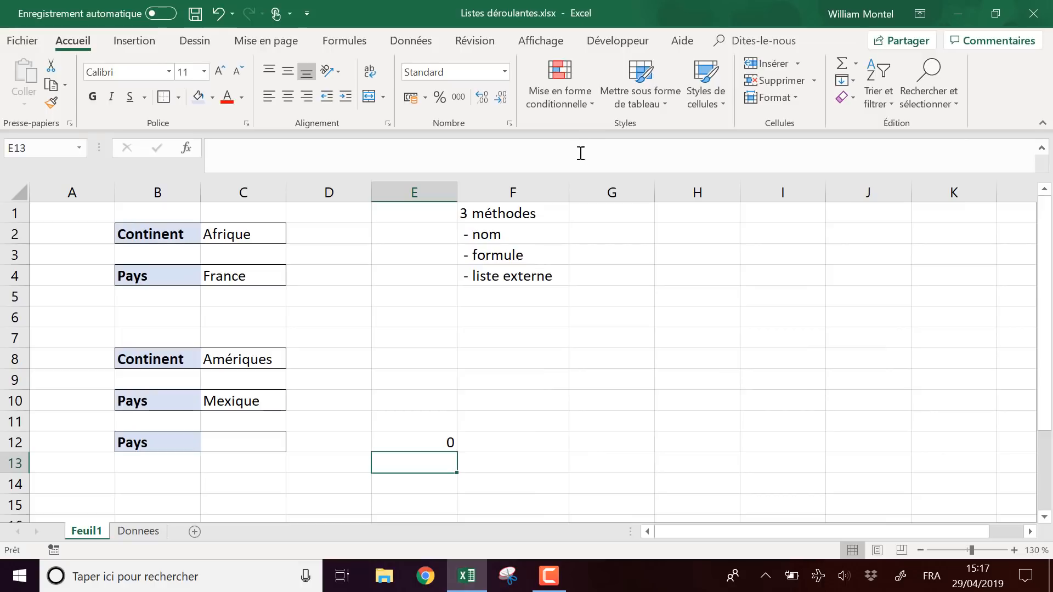
Step: Fill the E12 formula down to E14
left_click(443, 442)
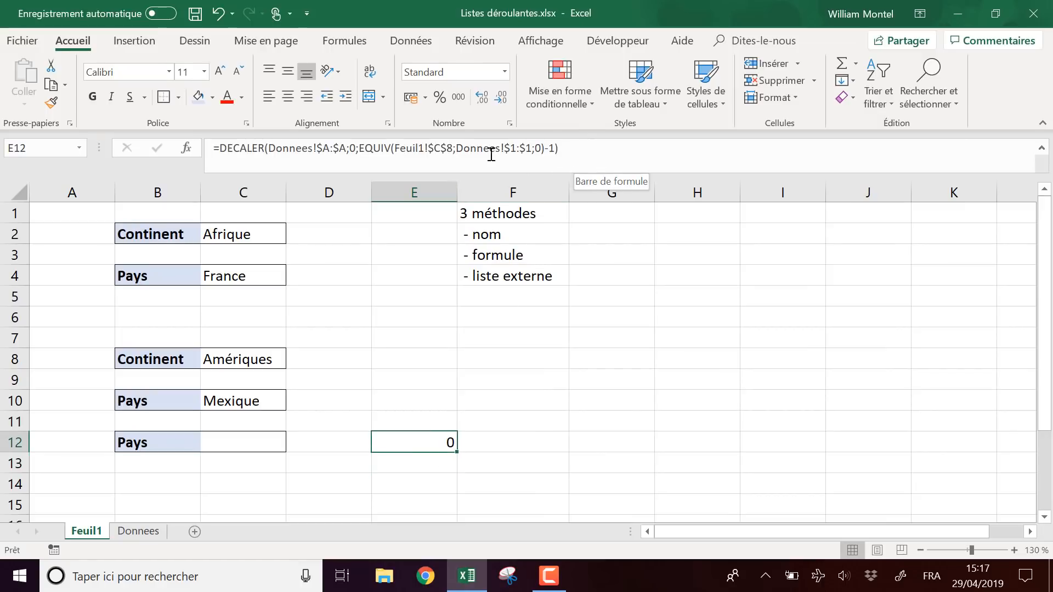
left_click(601, 147)
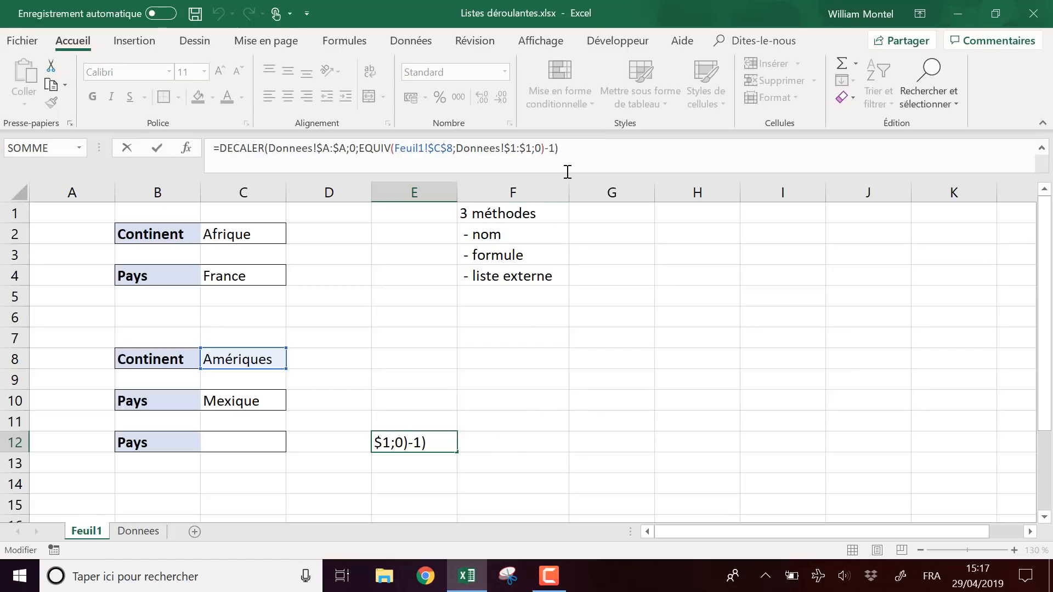
key("Return")
left_click(453, 446)
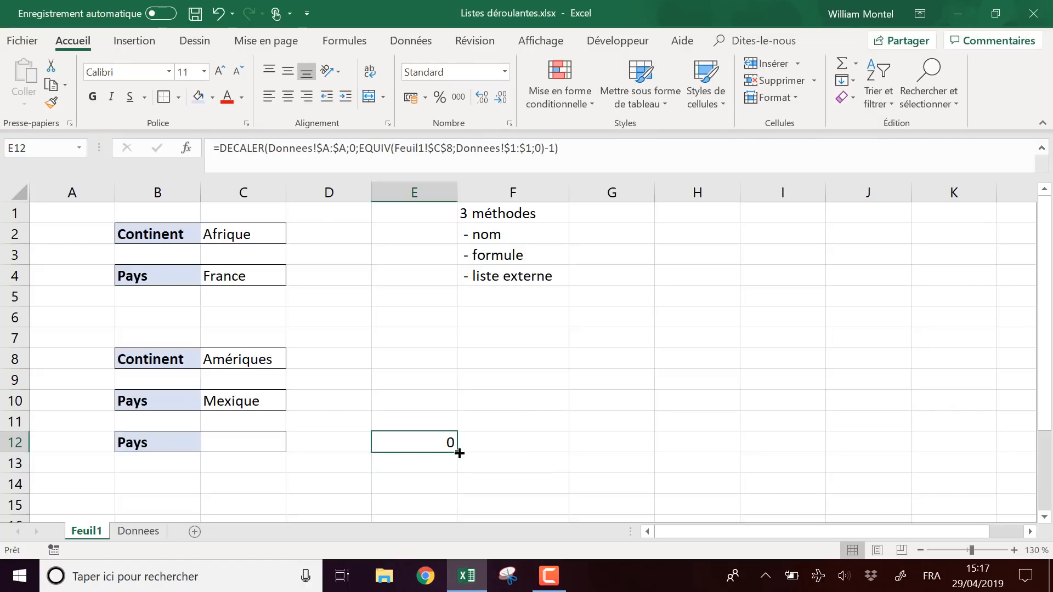
left_click_drag(459, 453, 466, 491)
left_click(411, 448)
Step: Check the country columns on Donnees, and set the Continent in C8 of Feuil1 to Afrique
left_click(152, 532)
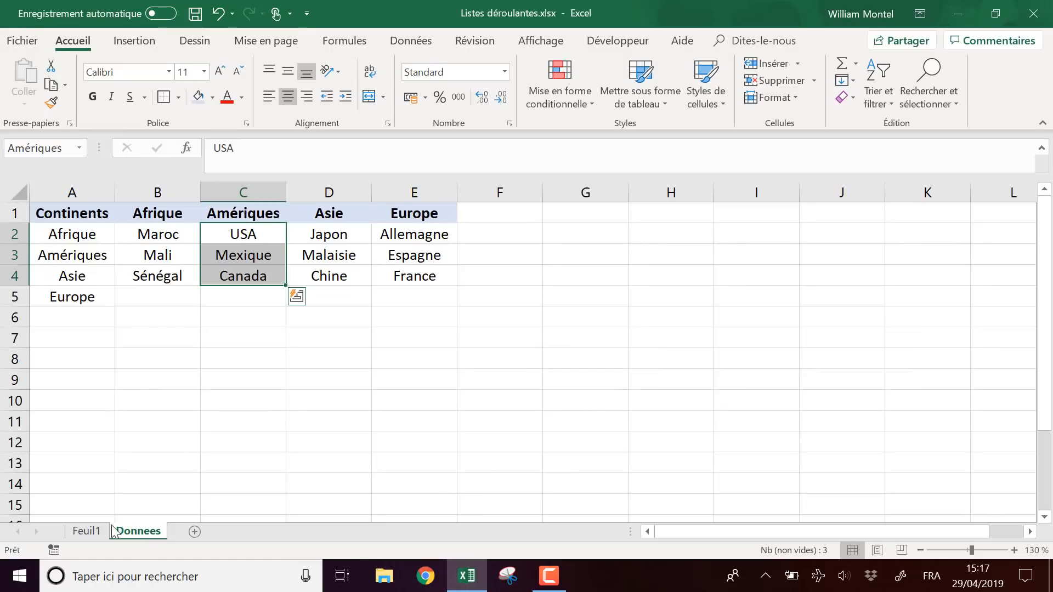
left_click(81, 534)
left_click(260, 357)
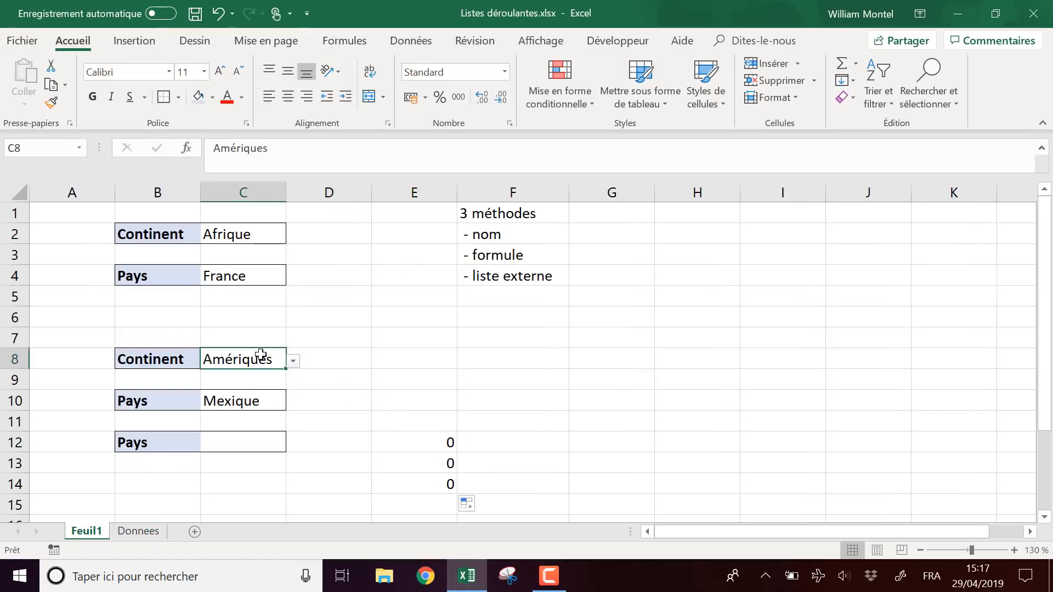
left_click(294, 361)
left_click(223, 377)
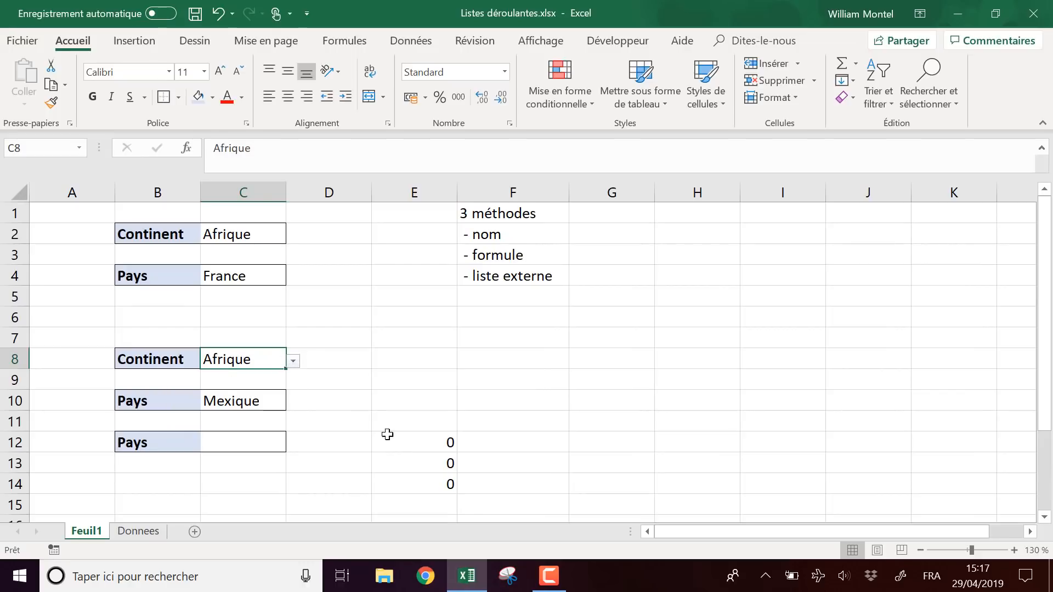
Step: Re-enter the DECALER formula in E12 as an array formula
left_click(410, 437)
left_click(465, 158)
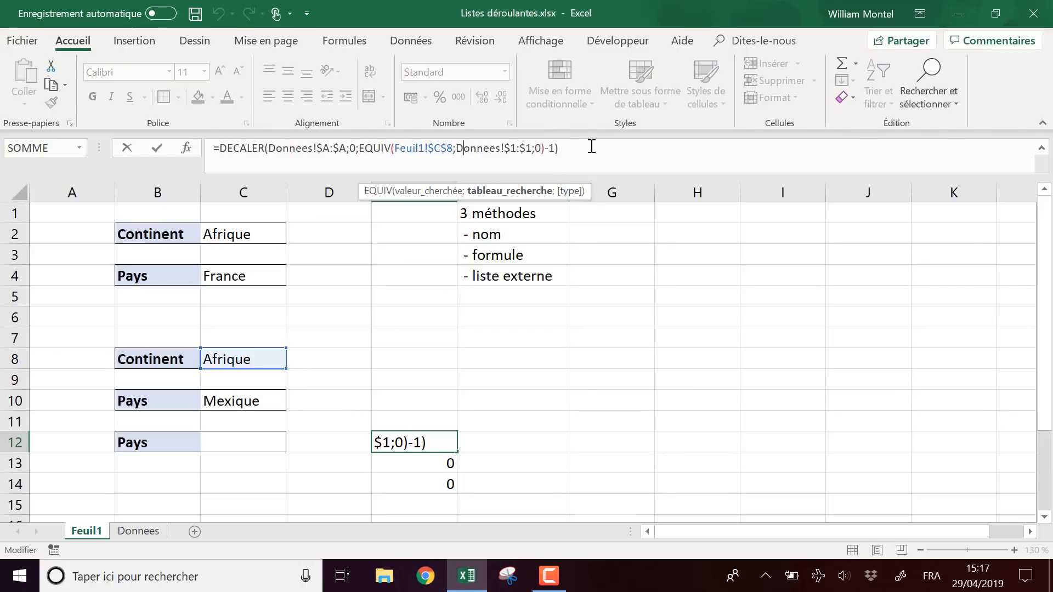
left_click(296, 149)
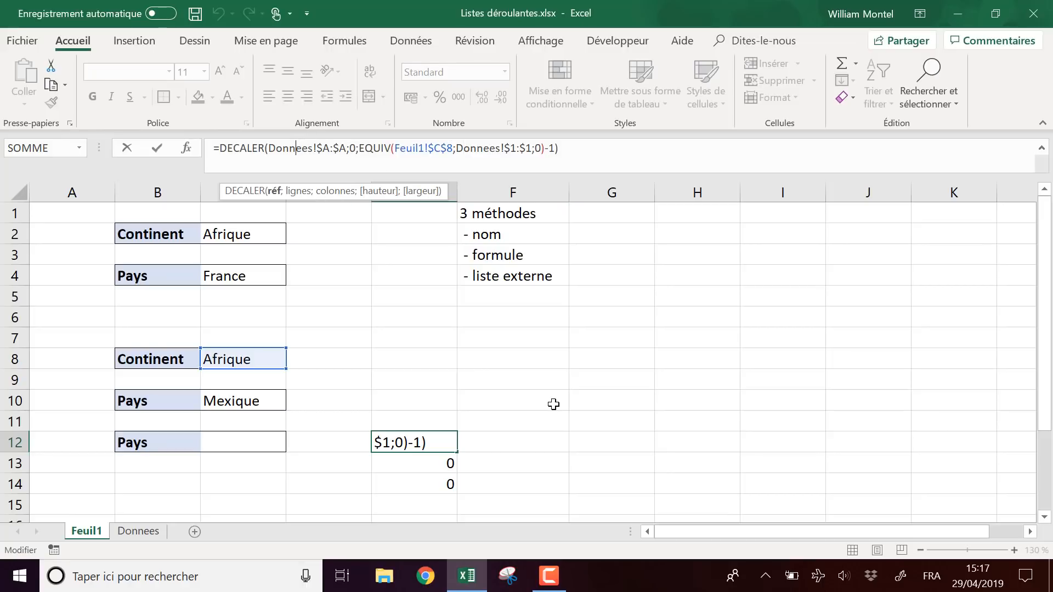
key("Escape")
left_click(611, 154)
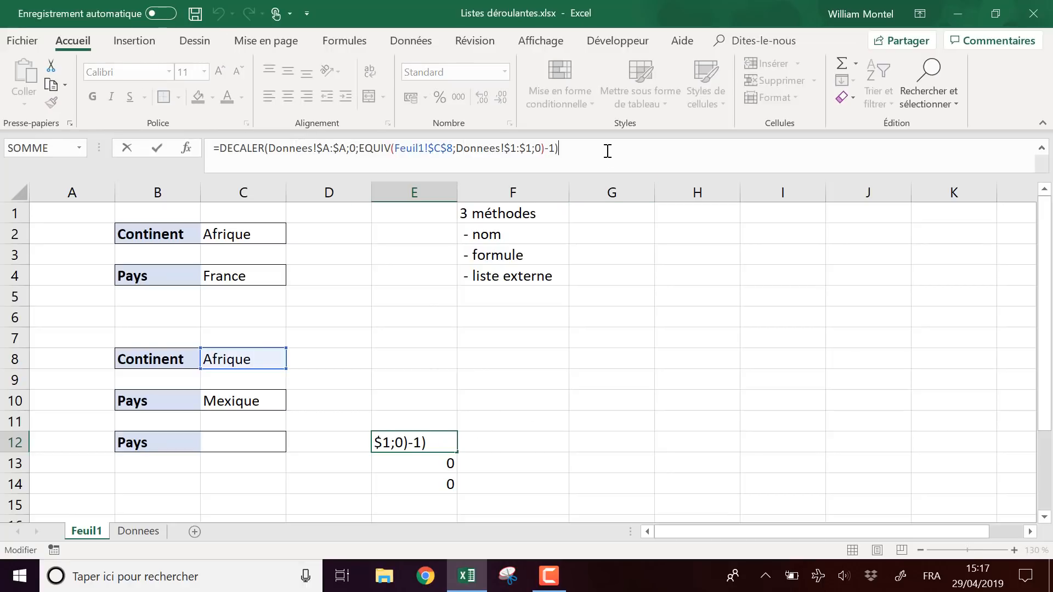
key("ctrl+shift+Return")
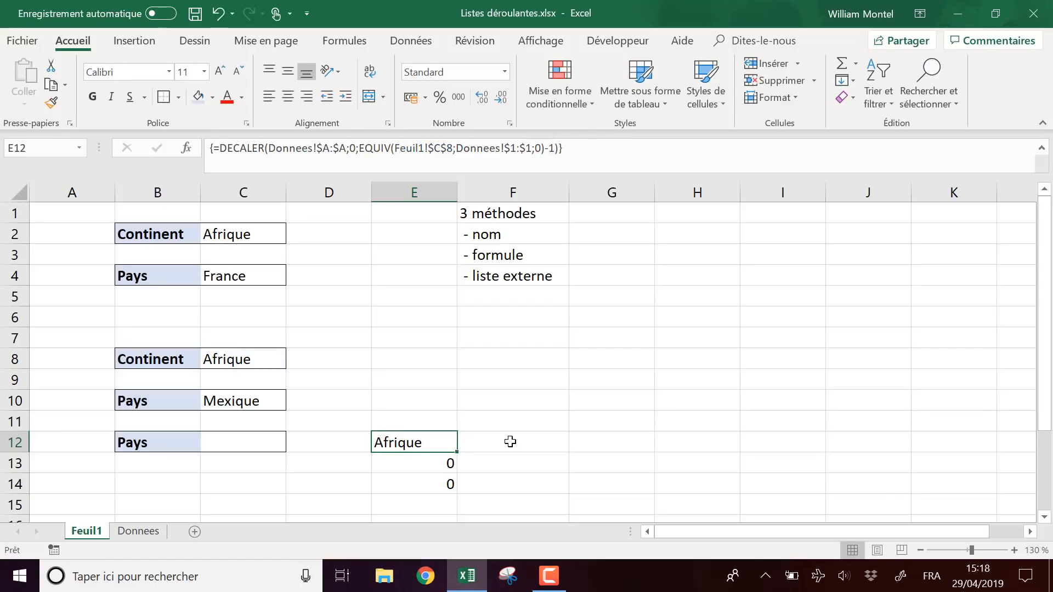
Step: Set the Continent in C8 to Amériques to test the array formula in E12
left_click(269, 355)
left_click(293, 361)
key("Escape")
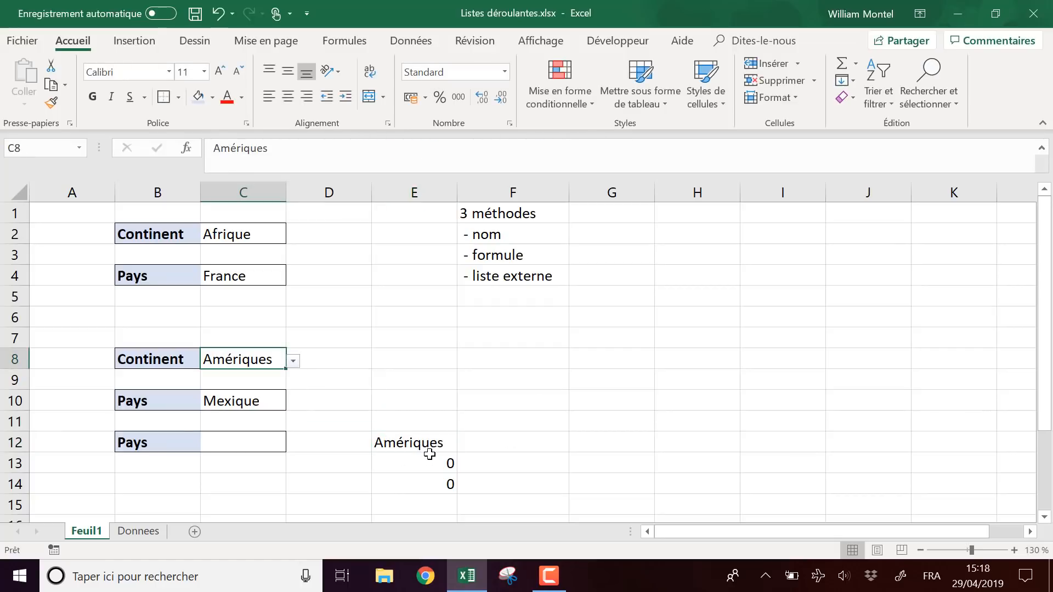
Step: Enter the E12 DECALER/EQUIV formula as one array formula across E12:E16
left_click(438, 444)
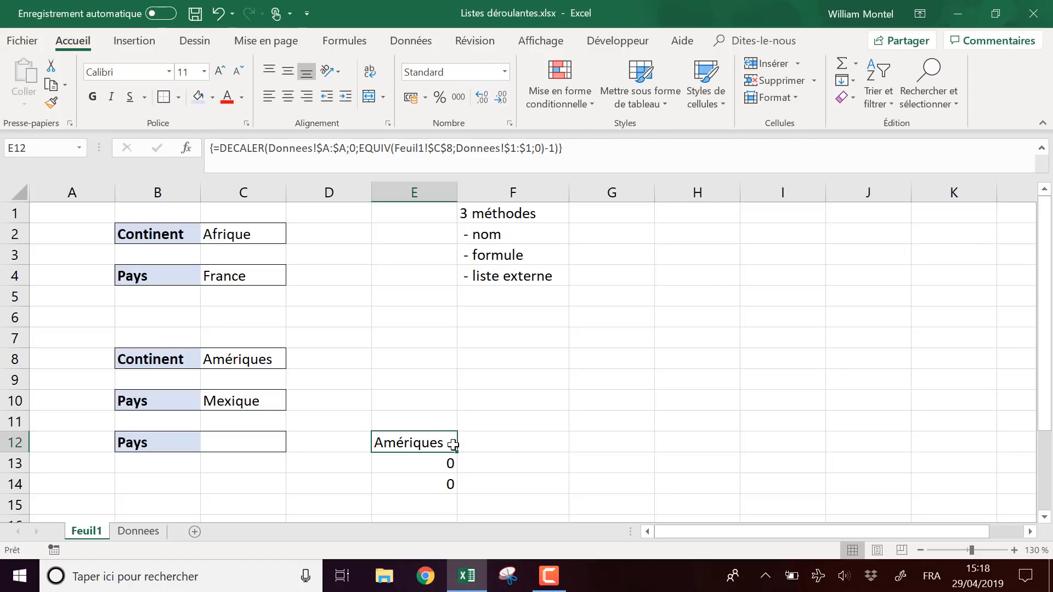
left_click(596, 167)
left_click(221, 146, "shift")
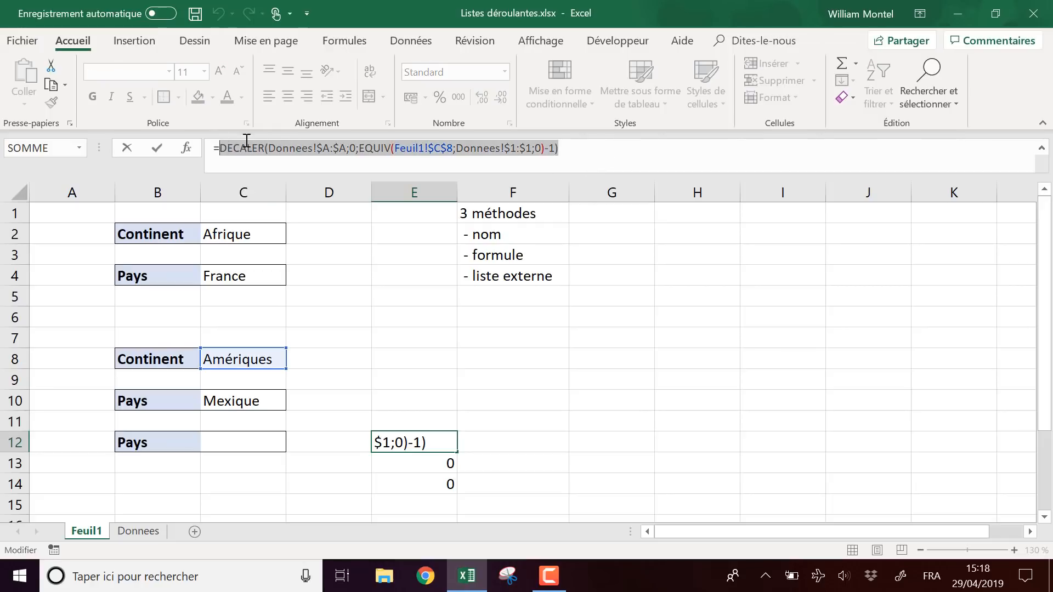
left_click(283, 145)
key("ctrl+shift+Return")
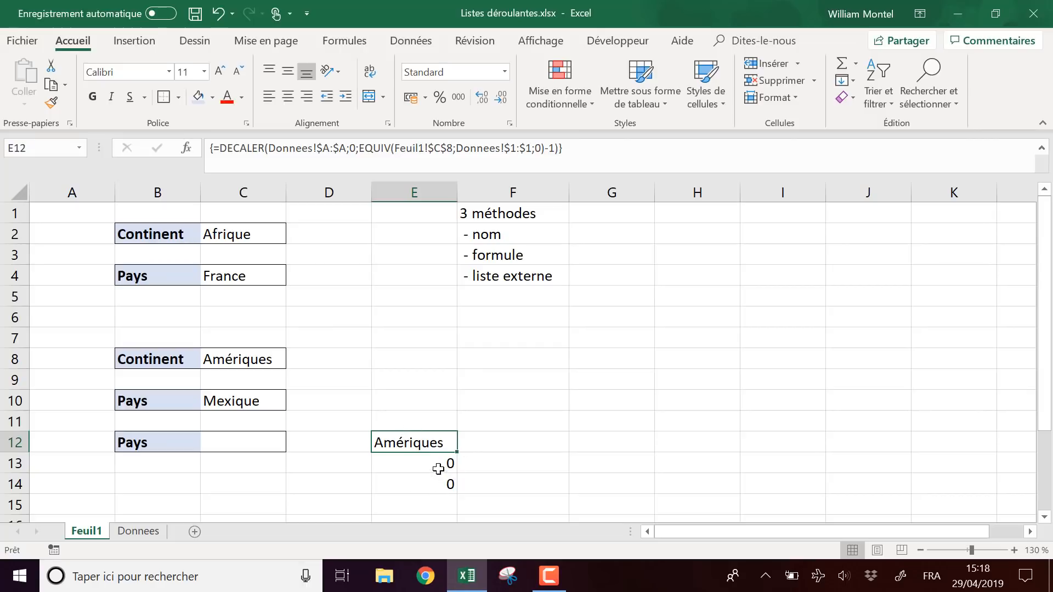
scroll(453, 433, "down", 1)
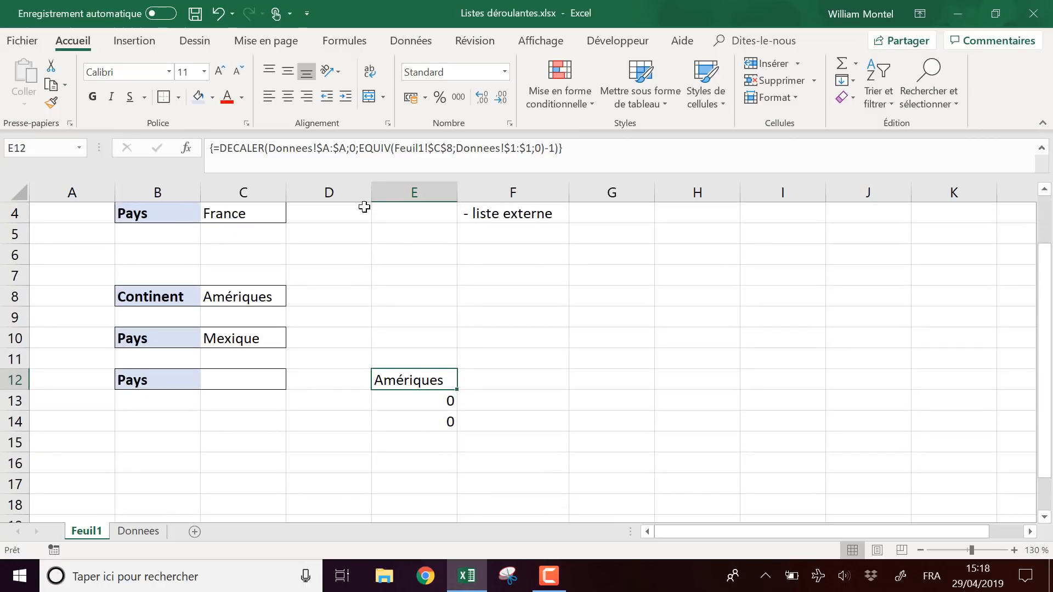
left_click(427, 463)
left_click_drag(435, 387, 442, 466)
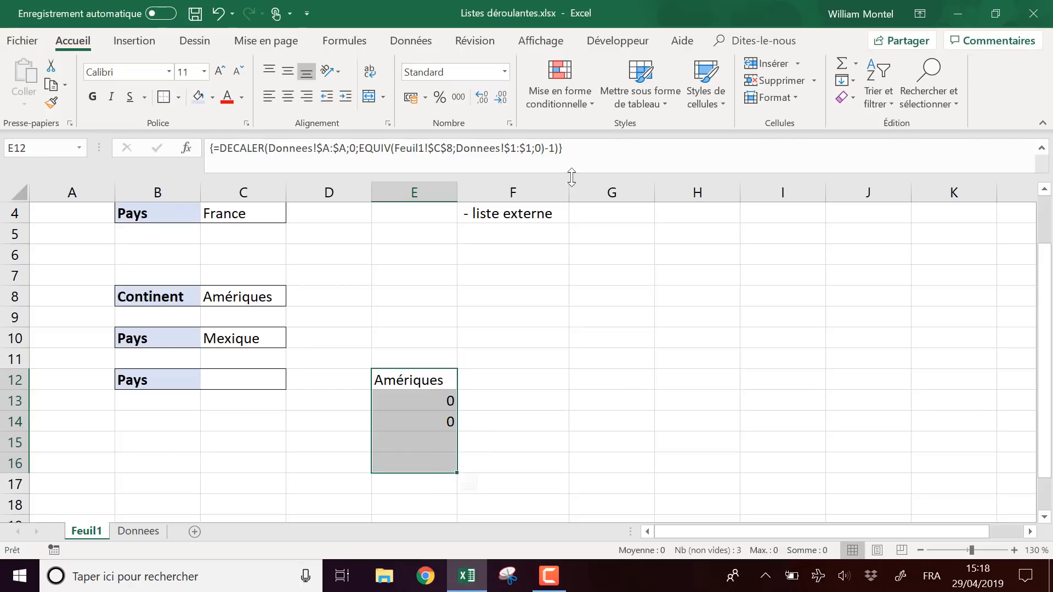
left_click(619, 148)
key("shift+Home")
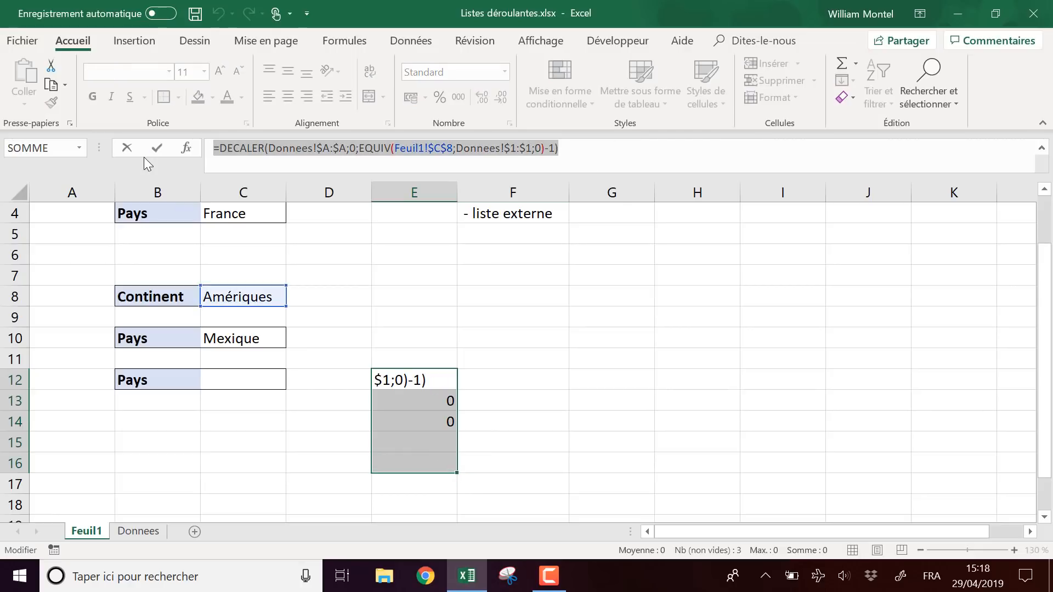
key("ctrl+shift+Return")
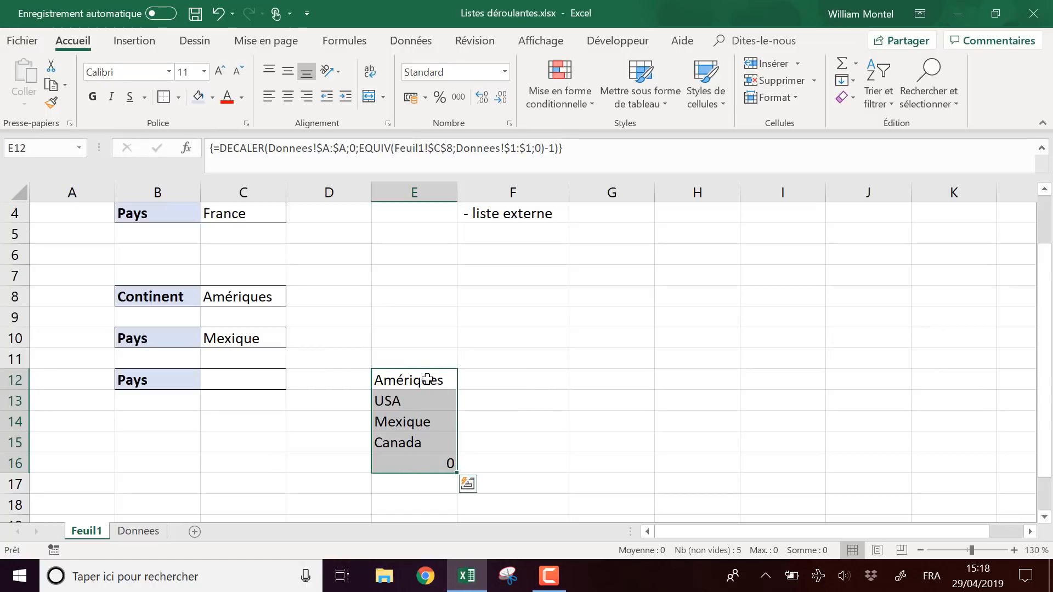
Step: Copy the full DECALER/EQUIV formula text from E12 and leave the cell unchanged
left_click(472, 383)
left_click(433, 377)
left_click(622, 169)
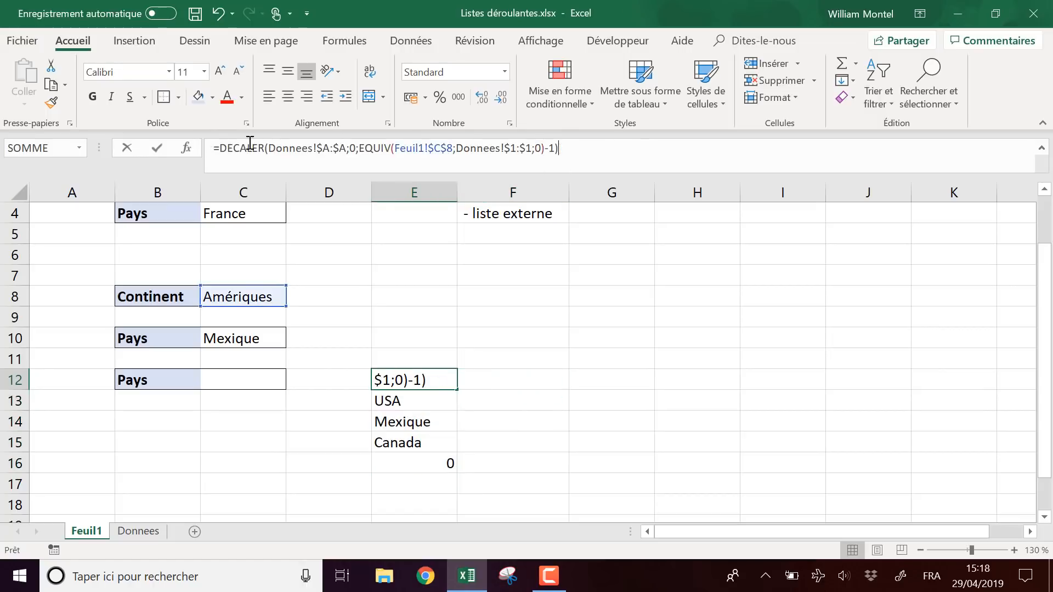
left_click(210, 143, "shift")
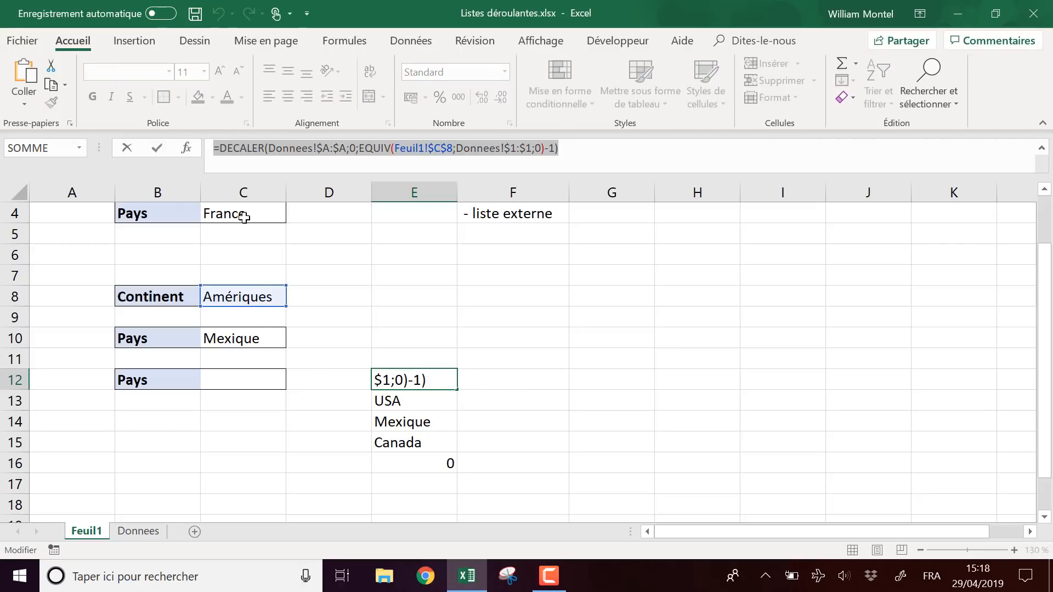
key("Escape")
Step: Add a Liste data validation to C12 with the source =DECALER(Donnees!$A:$A;0;EQUIV(Feuil1!$C$8;Donnees!$1:$1;0)-1)
left_click(247, 378)
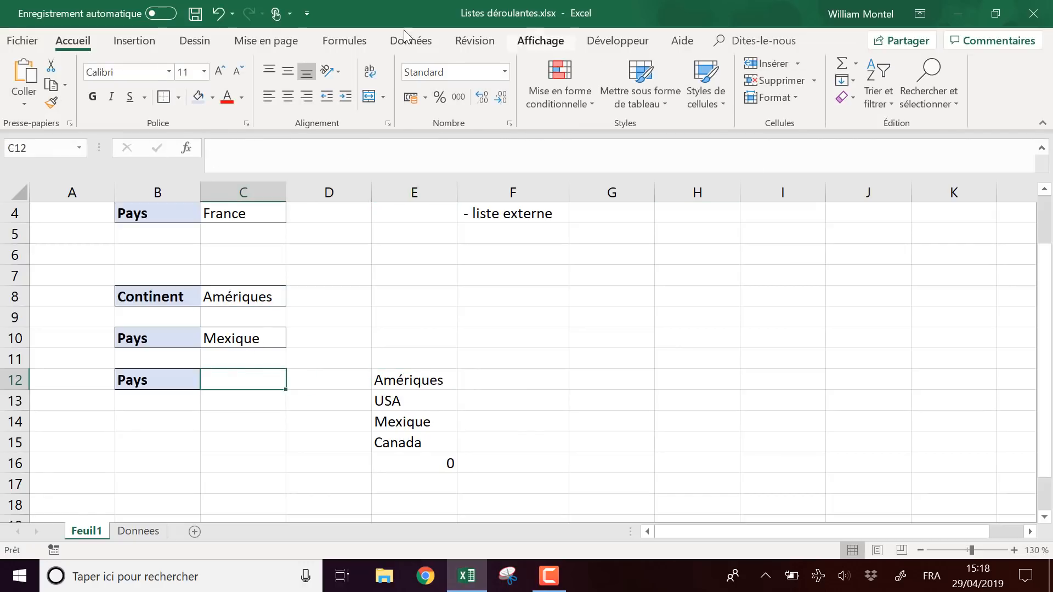
left_click(433, 42)
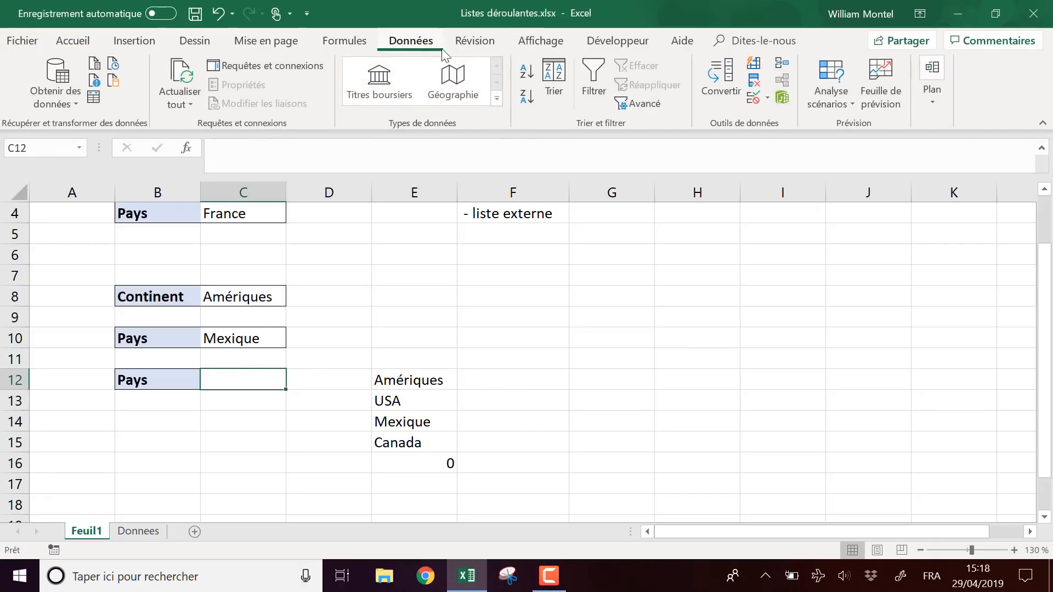
left_click(767, 99)
left_click(767, 98)
left_click(755, 99)
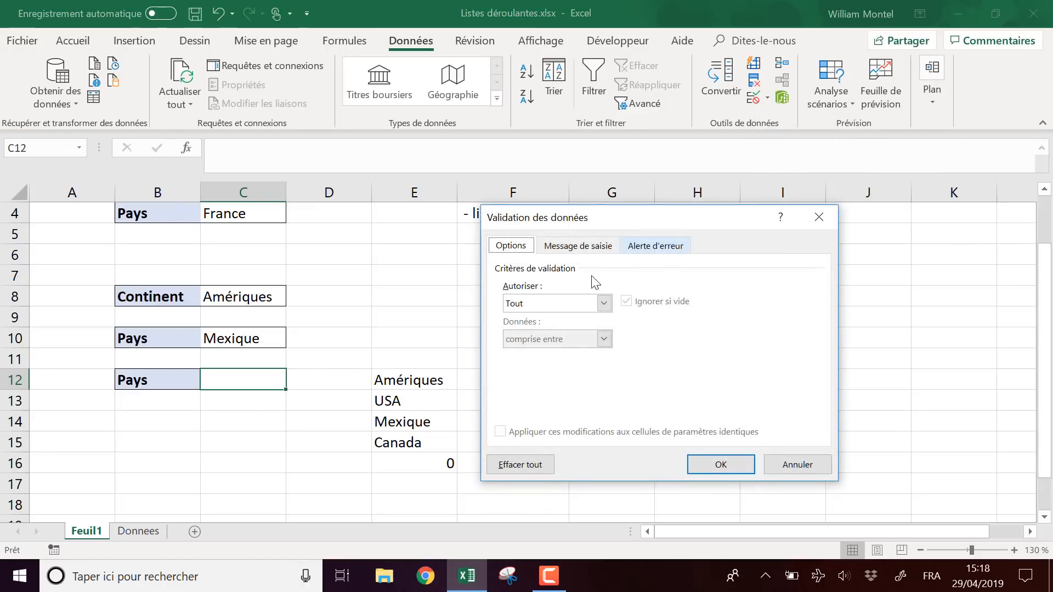
left_click(604, 303)
left_click(550, 355)
left_click(564, 371)
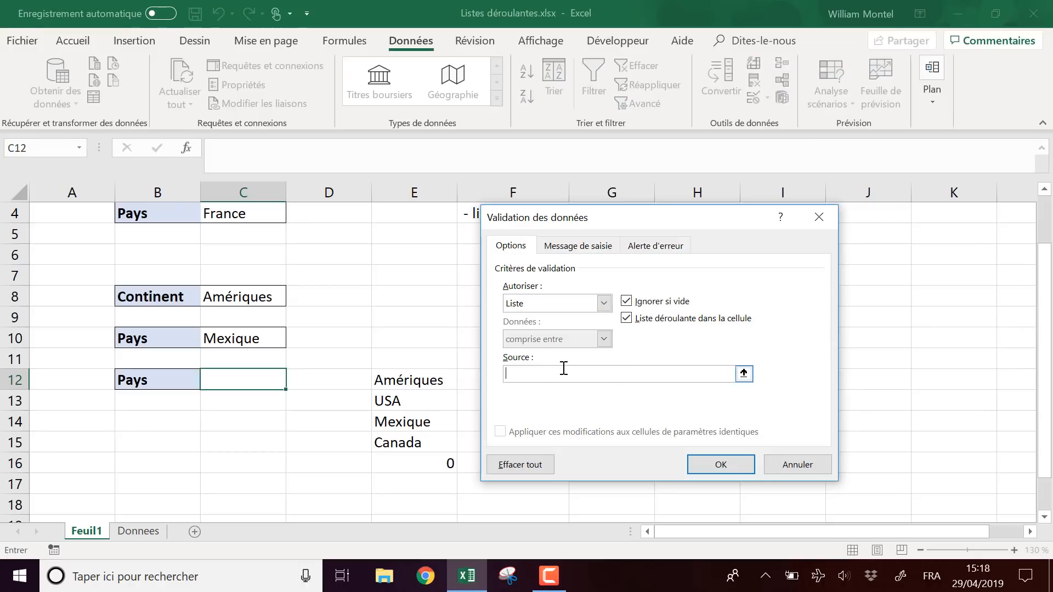
key("ctrl+v")
left_click_drag(685, 376, 477, 373)
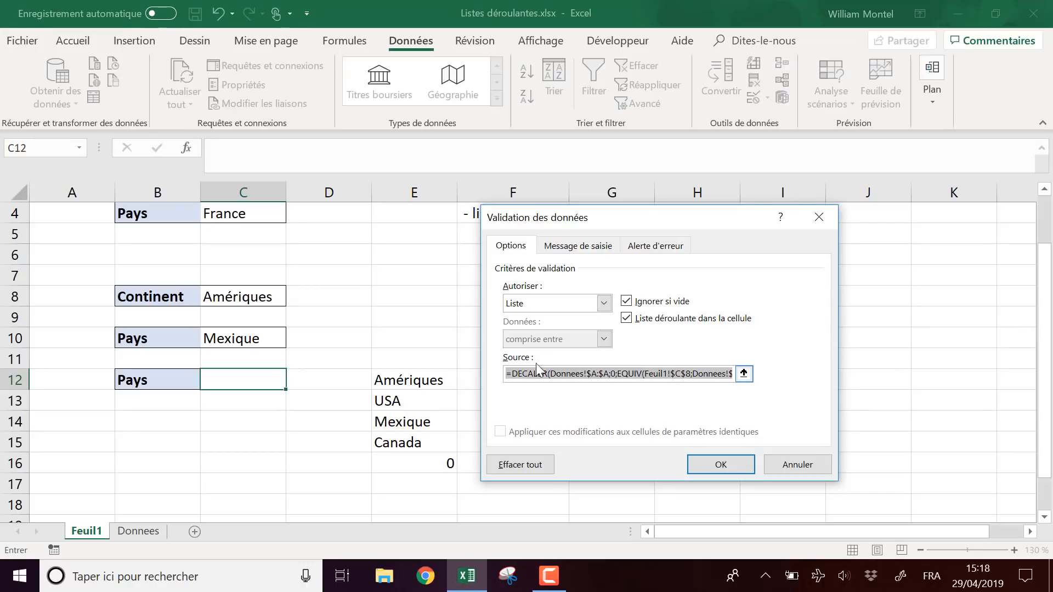
left_click(722, 466)
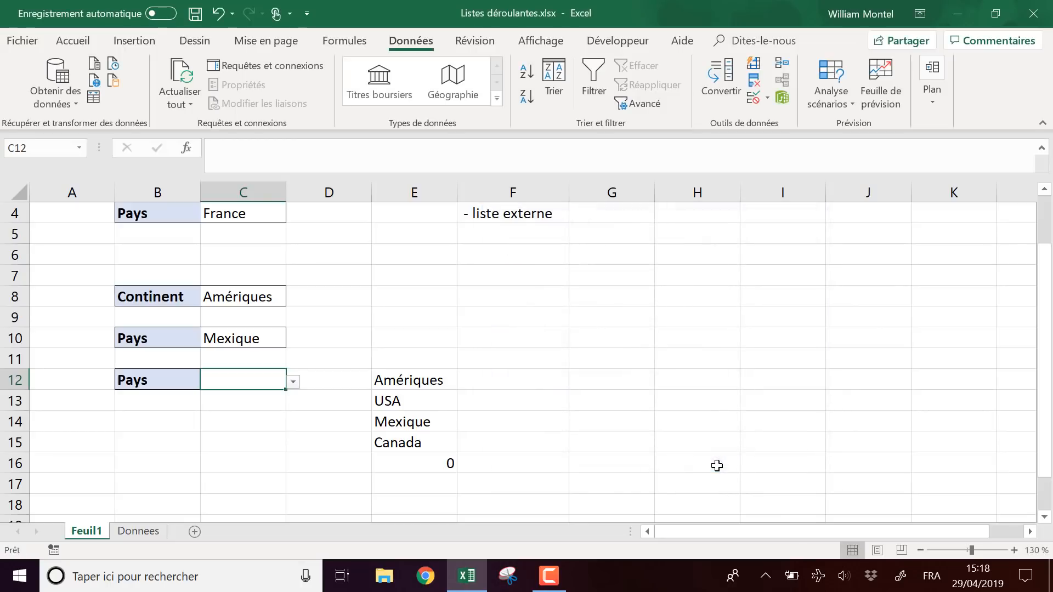
Step: Choose Mexique from C12's drop-down list and set the Continent in C8 to Asie
left_click(294, 383)
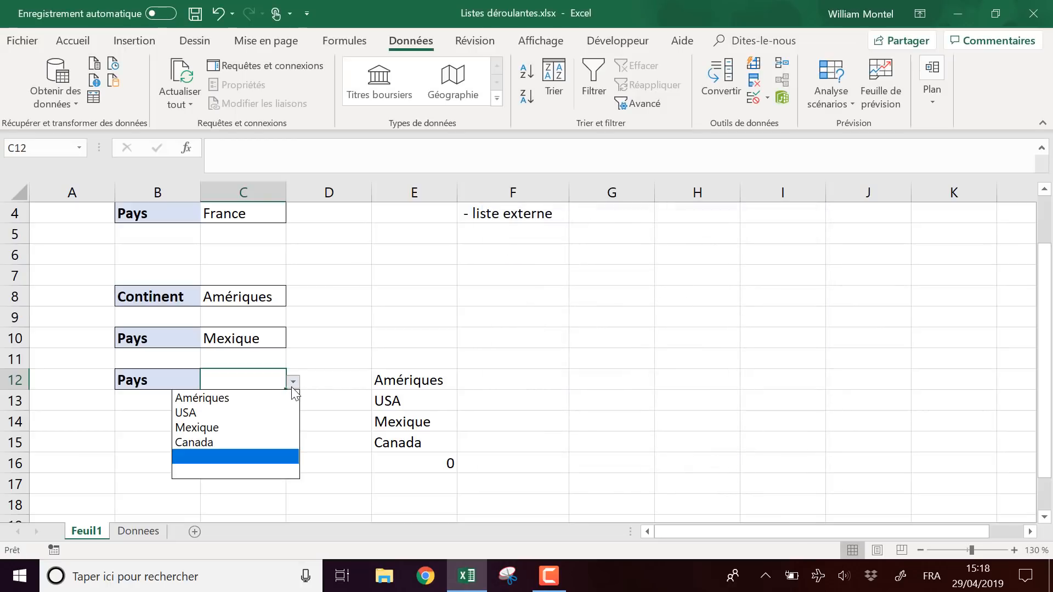
left_click(208, 427)
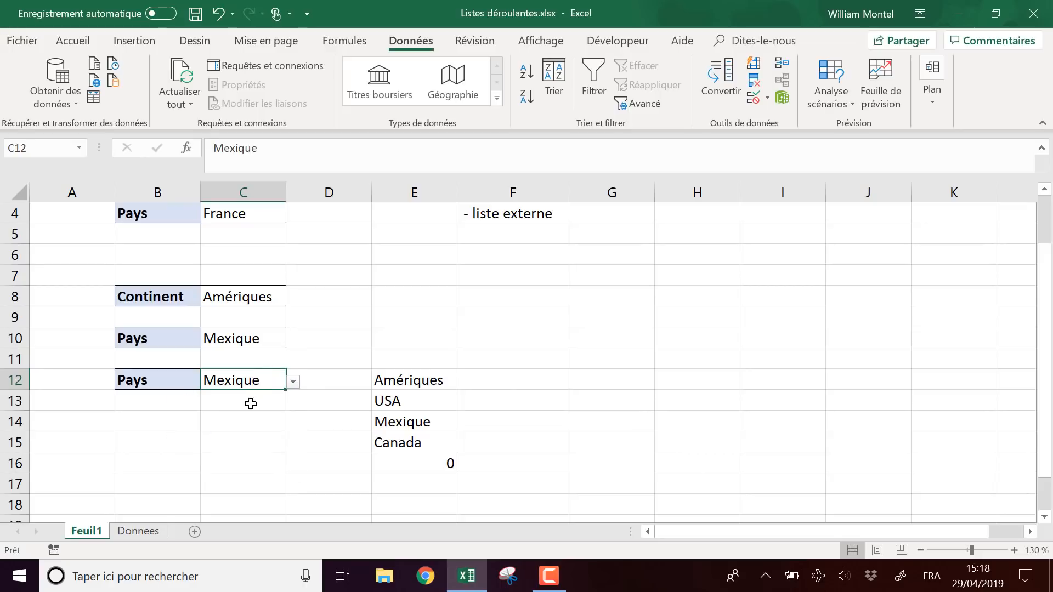
left_click(272, 300)
left_click(294, 298)
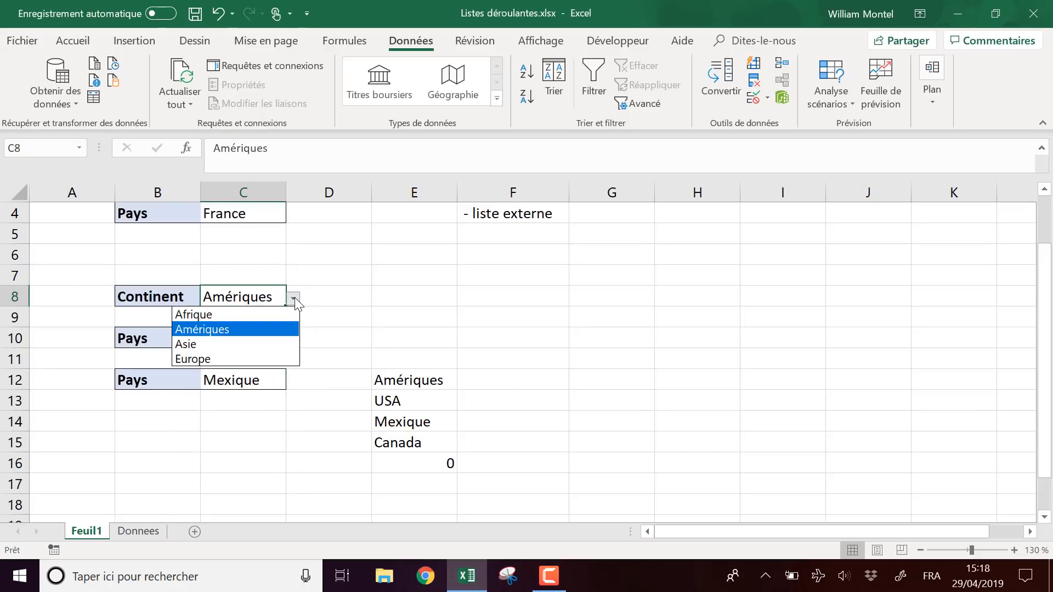
left_click(248, 345)
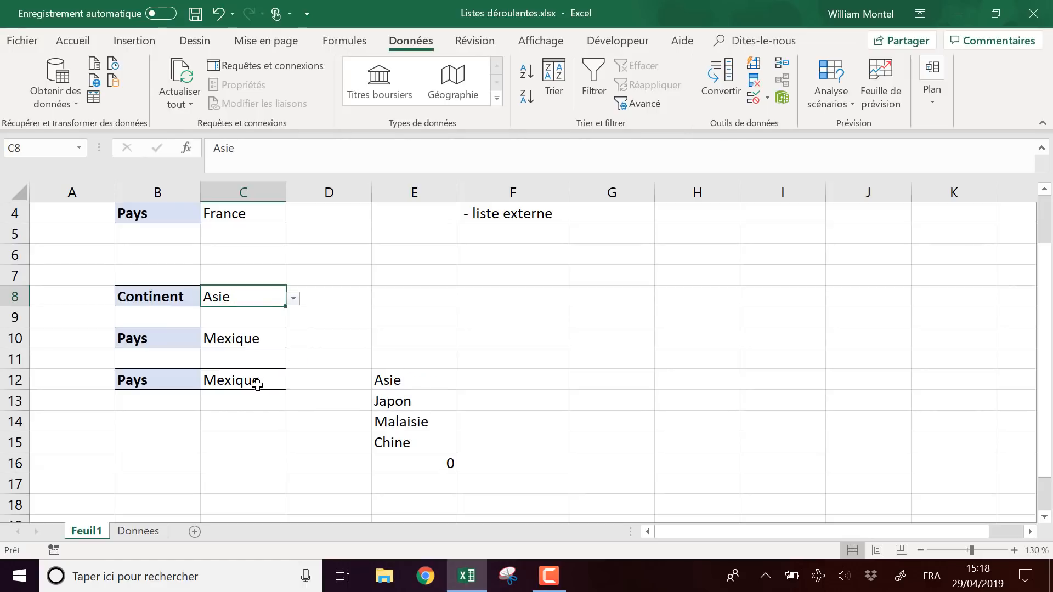
Step: Choose Chine from the Pays drop-down list in C12
left_click(257, 384)
left_click(293, 382)
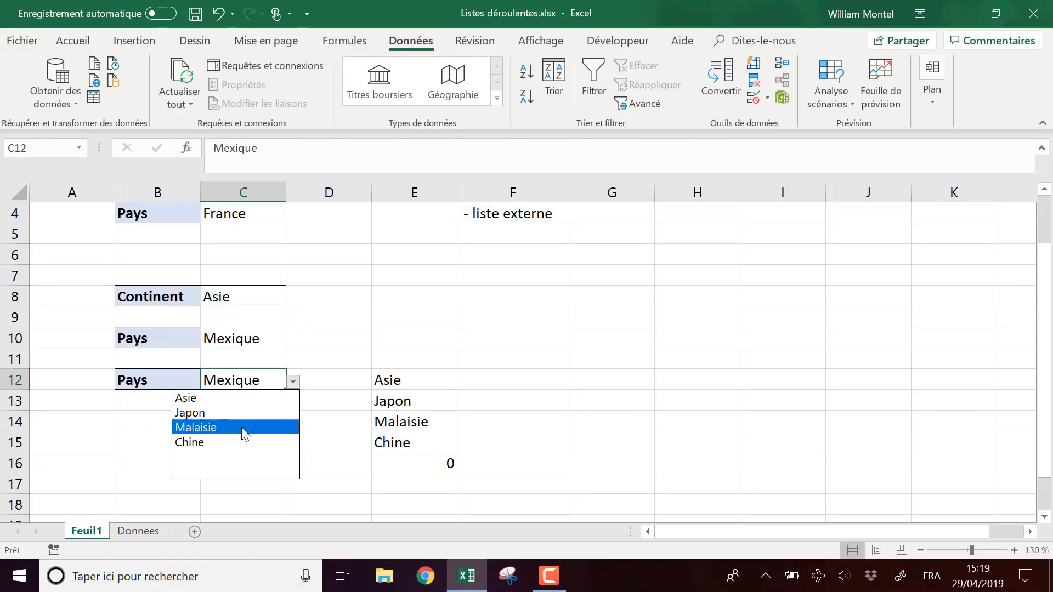
left_click(235, 443)
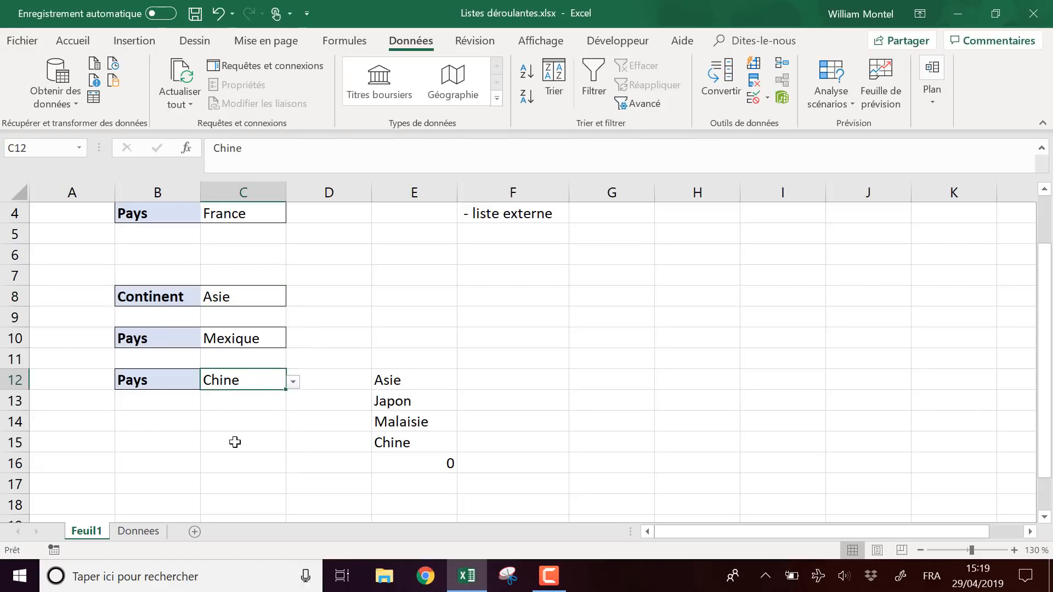
left_click(427, 383)
scroll(550, 376, "up", 1)
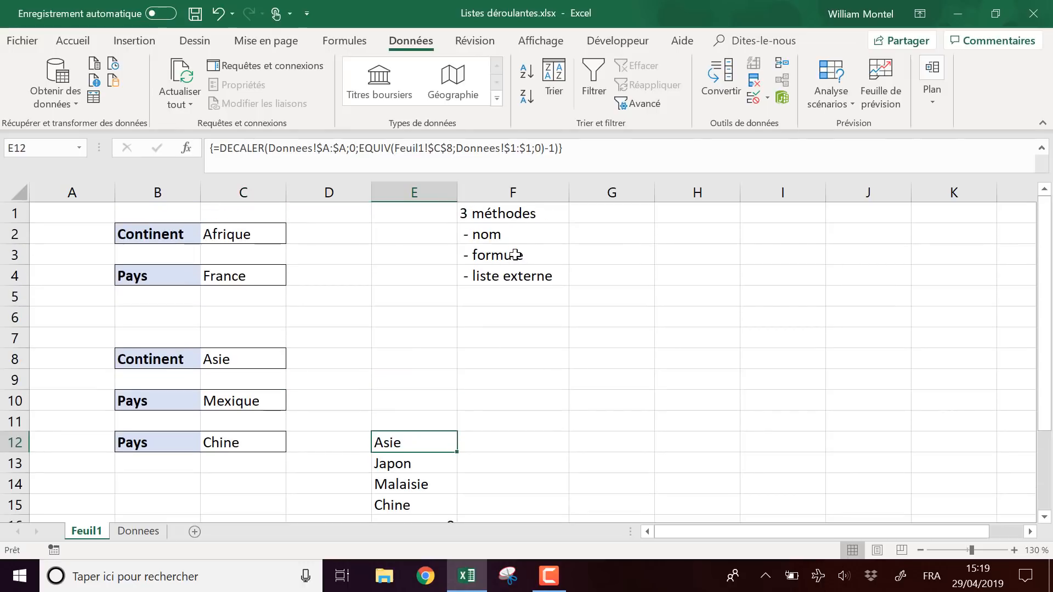
left_click(527, 254)
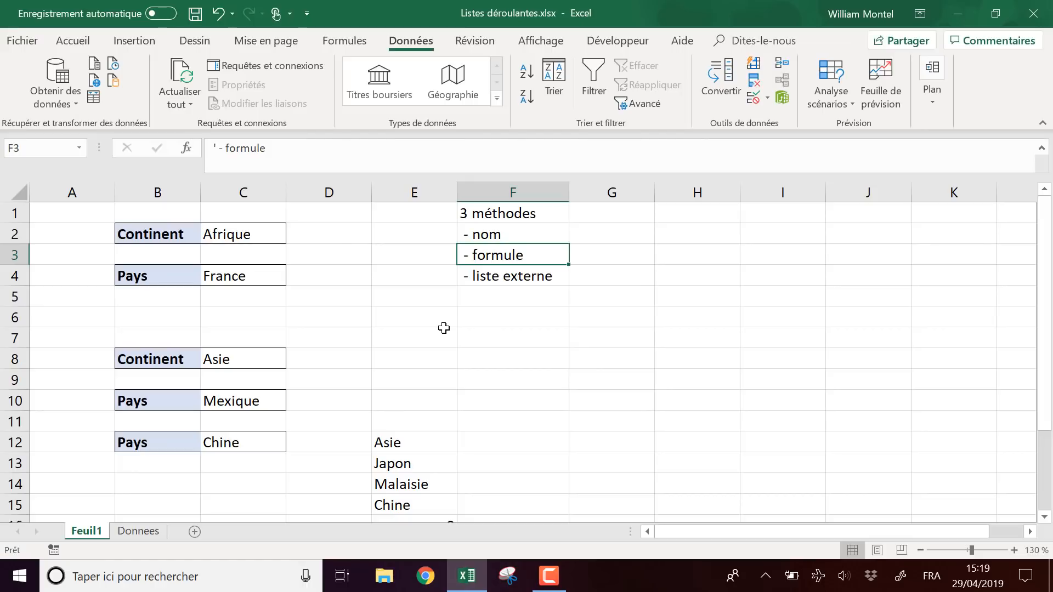
scroll(484, 360, "down", 1)
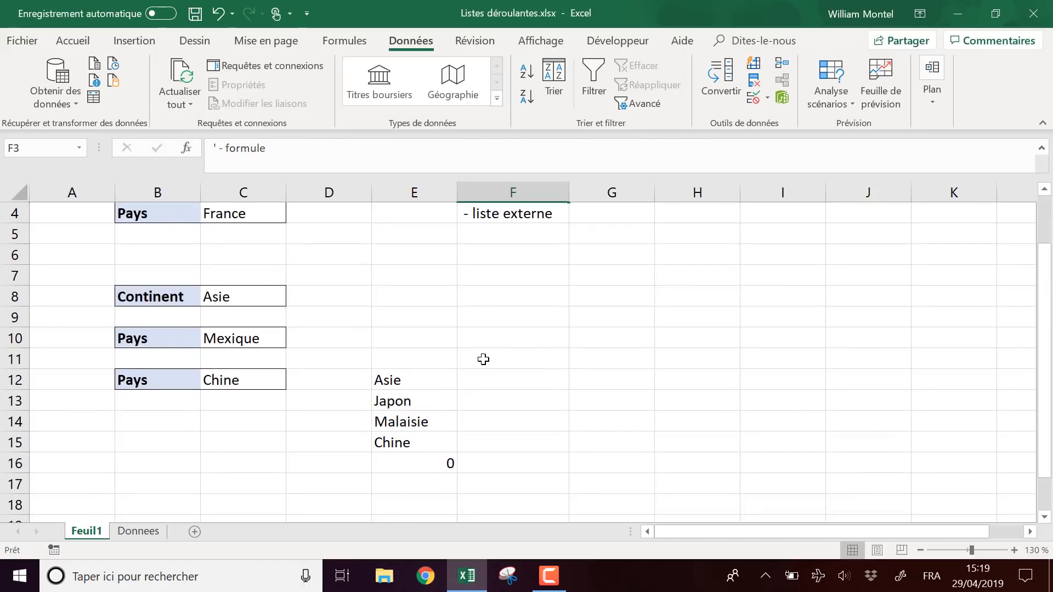
scroll(483, 359, "up", 1)
scroll(486, 334, "down", 1)
scroll(503, 389, "up", 1)
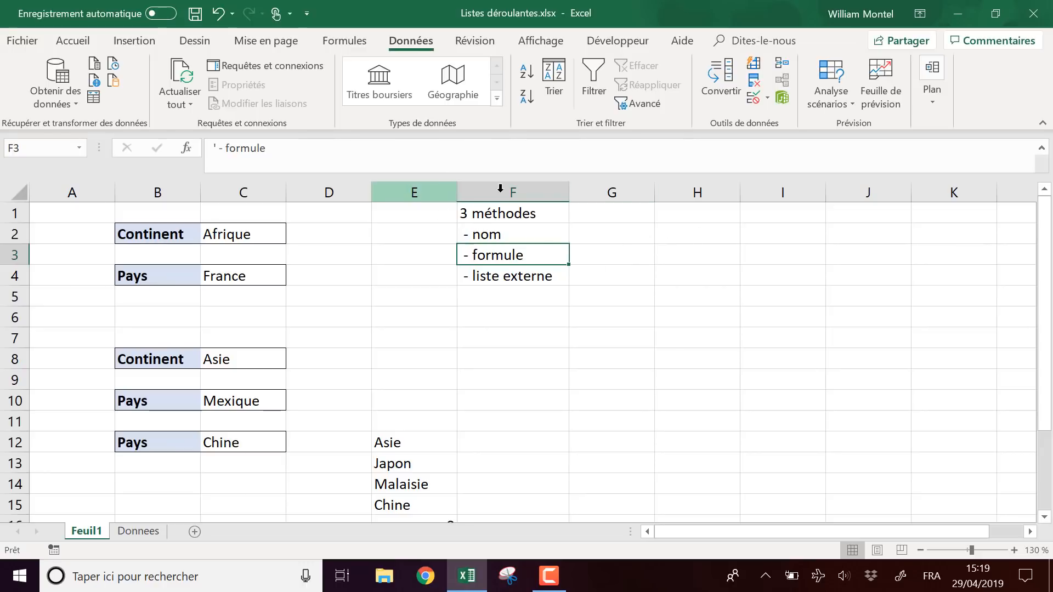
Step: Enter the heading "Sous menu" in H1
left_click(706, 216)
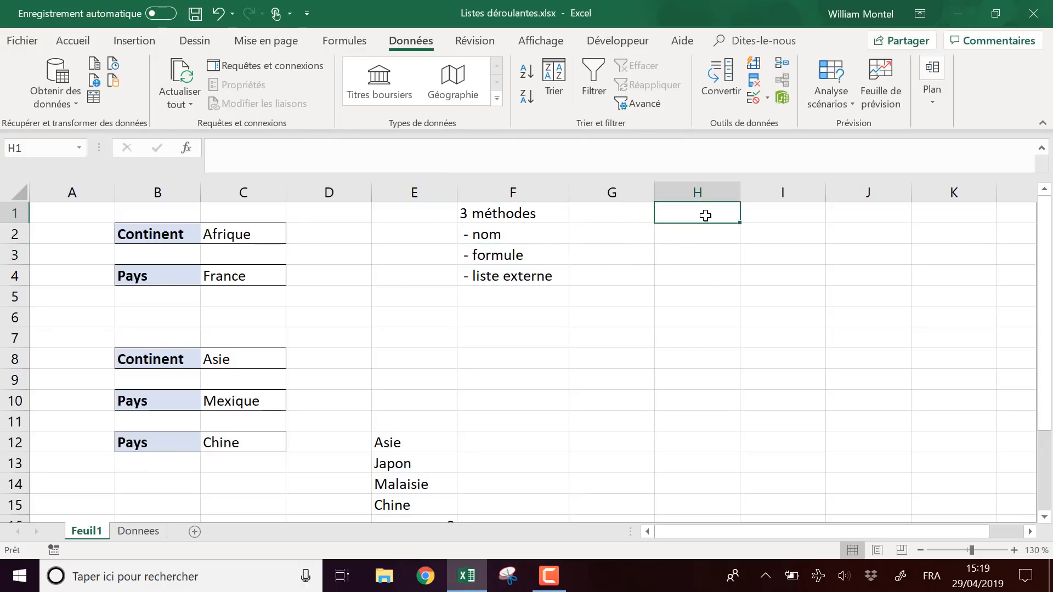
type("S")
key("BackSpace")
type("Sous")
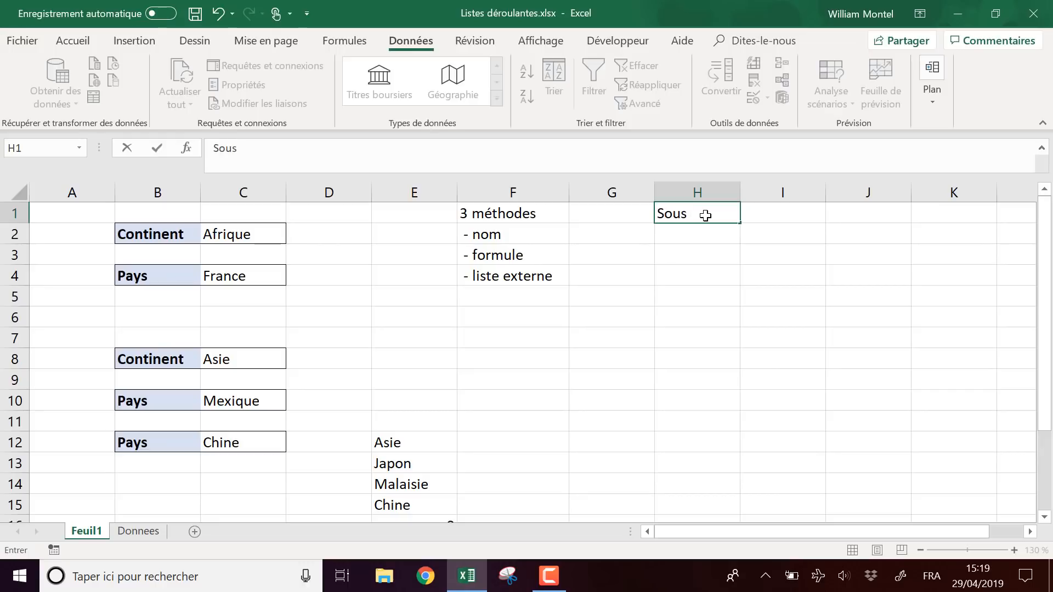
type(" menu")
key("Return")
left_click(684, 299)
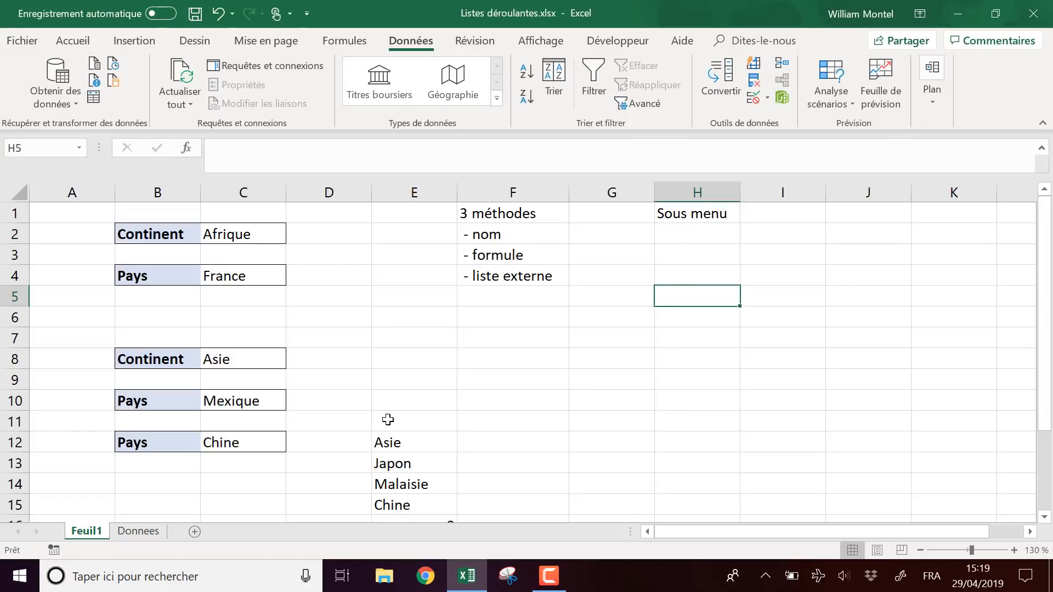
Step: Copy the Pays row B12:C12 to B14:C14
left_click_drag(155, 443, 245, 444)
key("ctrl+c")
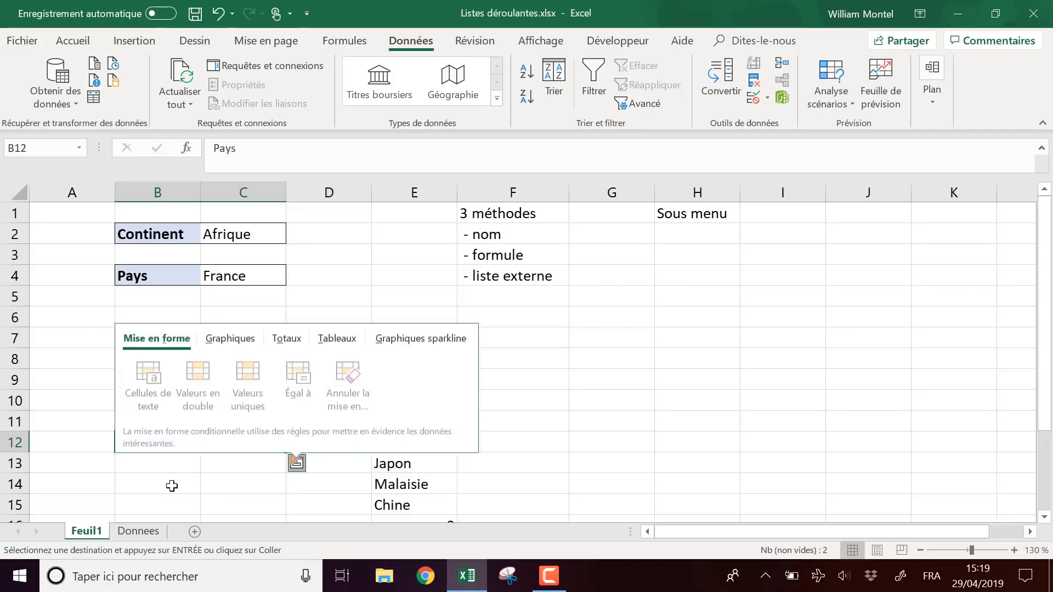
left_click(164, 485)
key("ctrl+v")
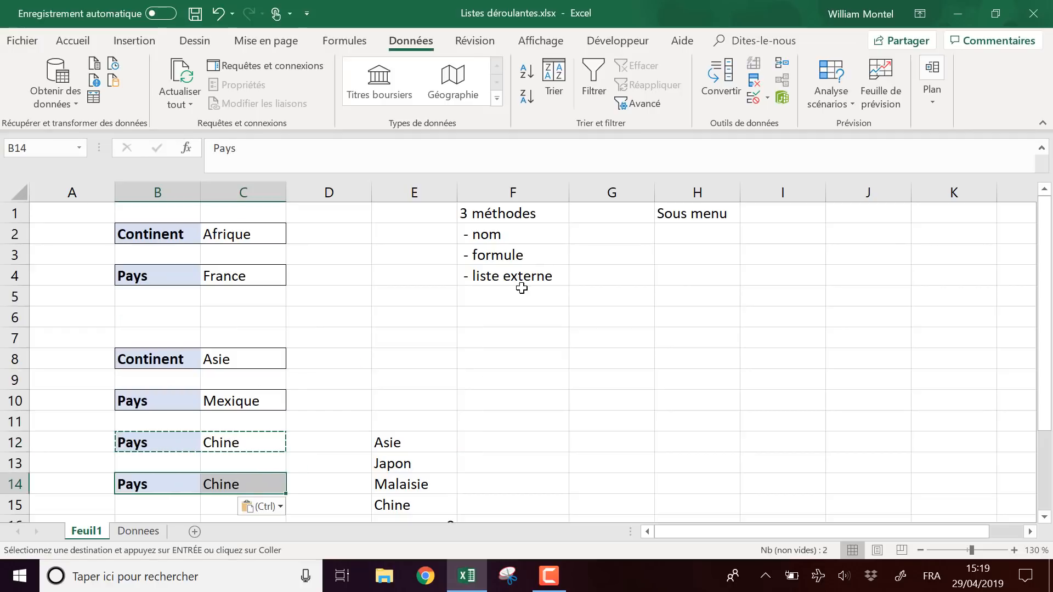
Step: Clear everything from C14, including its content, formatting and copied validation
left_click(183, 483)
left_click(264, 485)
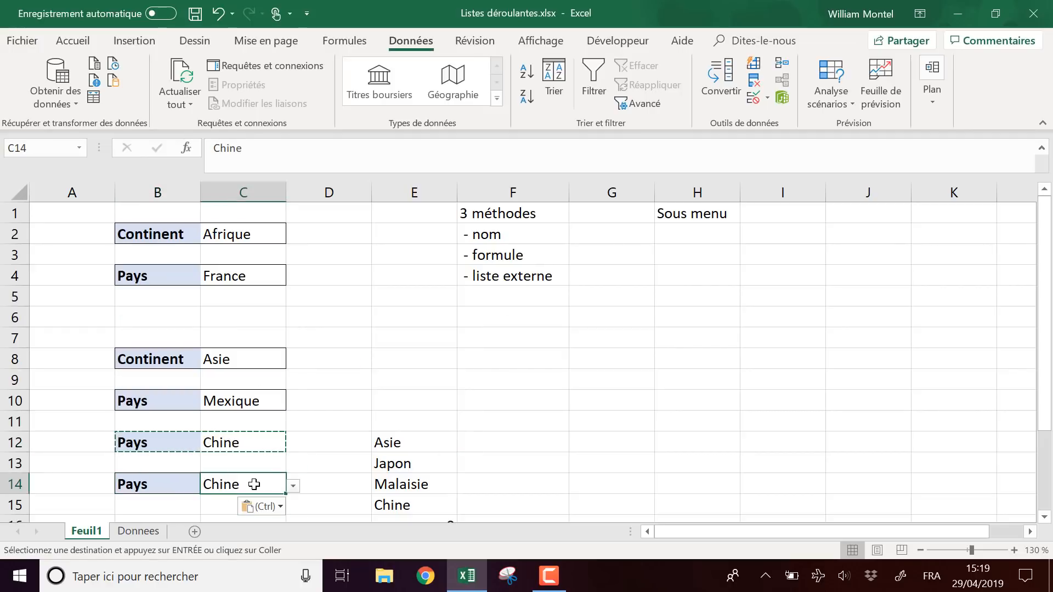
left_click(72, 41)
left_click(853, 96)
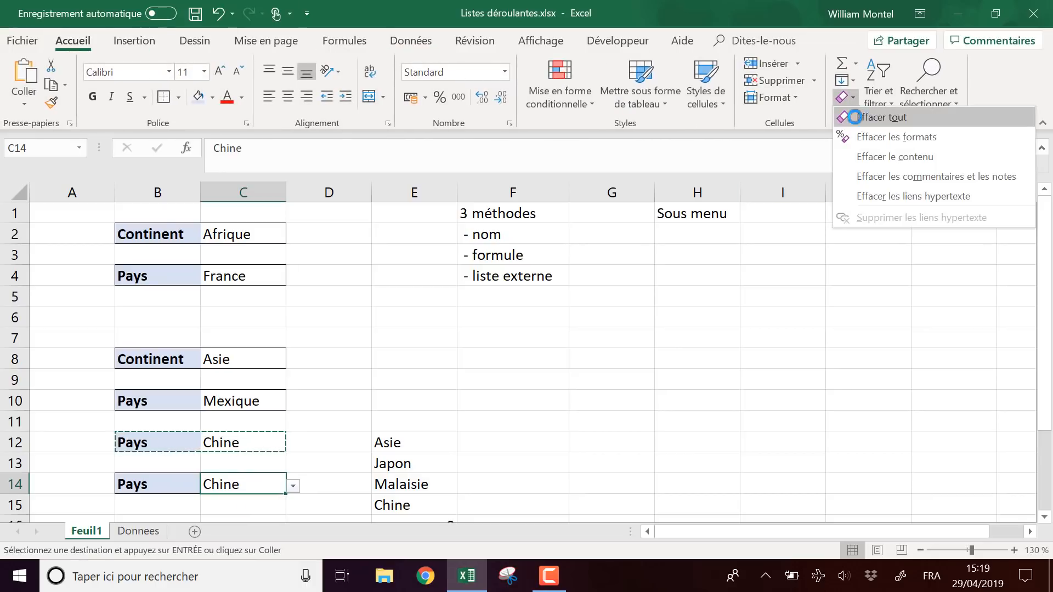
left_click(847, 117)
Step: Apply an outside border to the Pays row B14:C14
left_click_drag(164, 491, 228, 487)
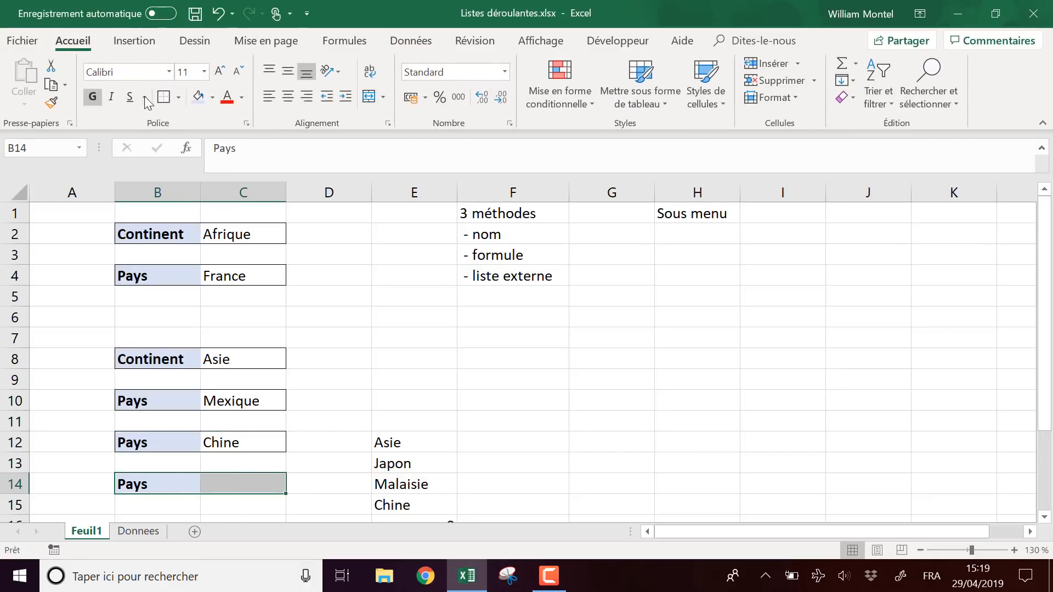
left_click(163, 96)
left_click(333, 420)
left_click(258, 489)
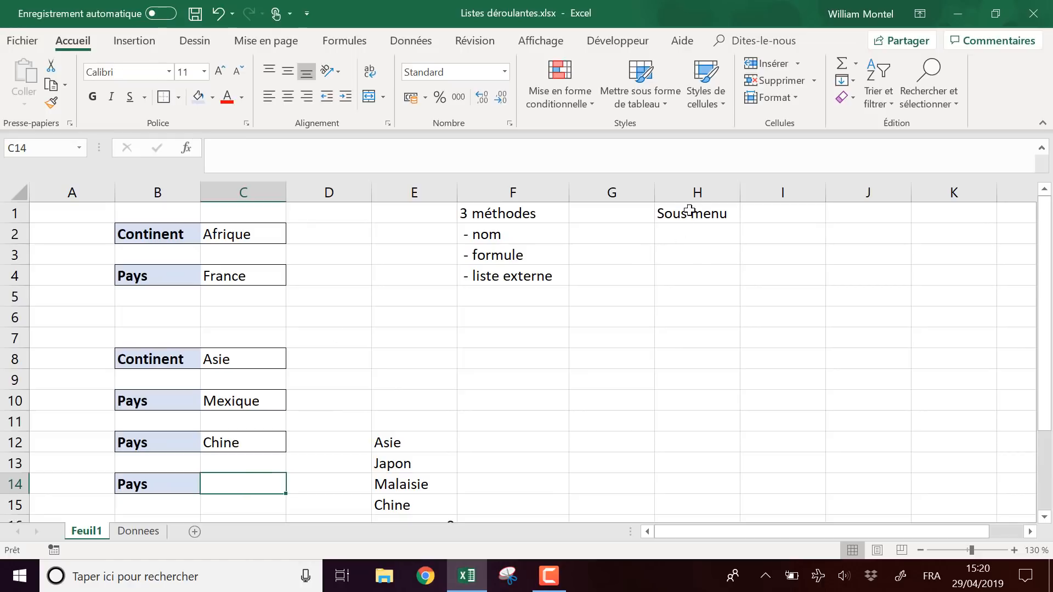
Step: Apply an outside border to H2:H10 under the Sous menu heading
left_click_drag(692, 211, 694, 387)
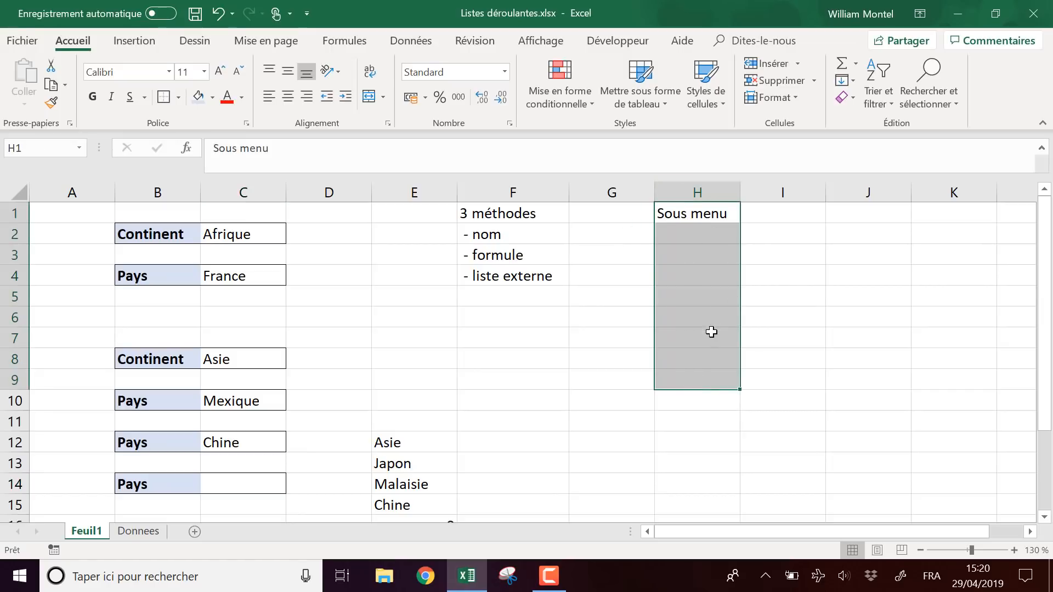
left_click_drag(689, 235, 701, 402)
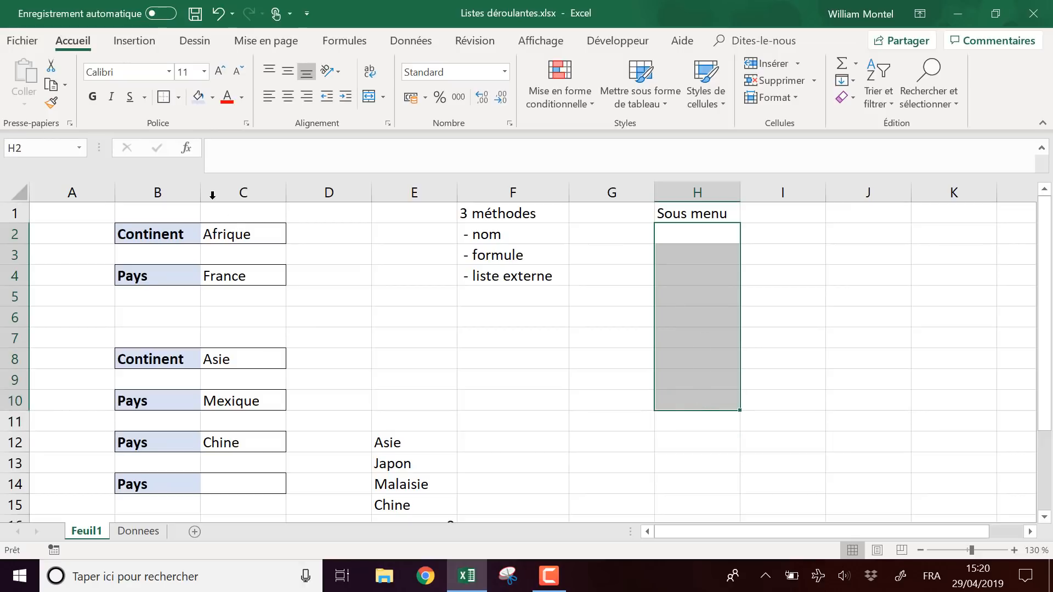
left_click(540, 358)
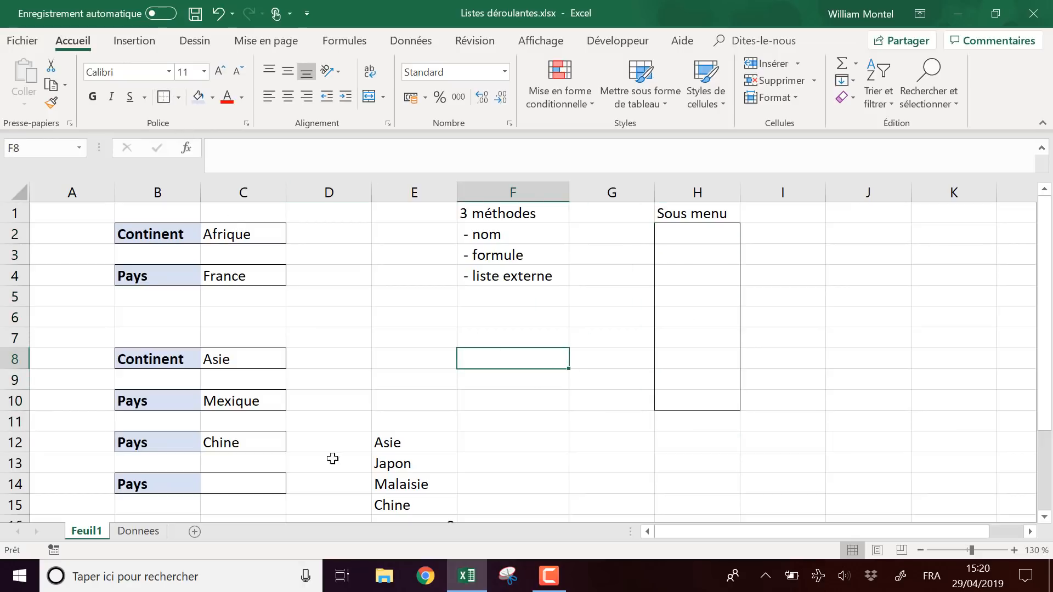
left_click(259, 476)
type("=")
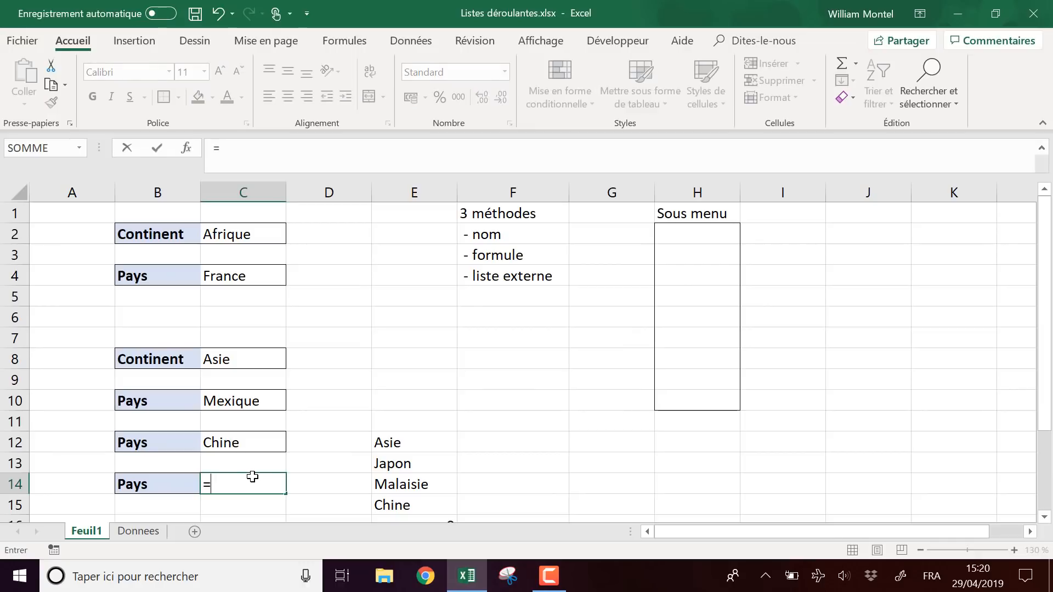
key("BackSpace")
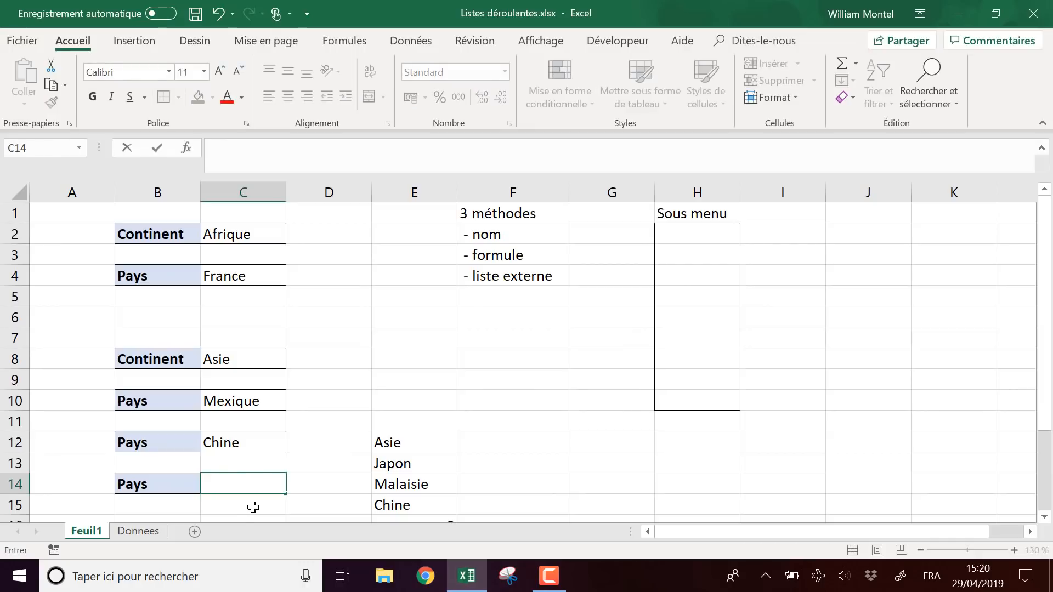
Step: Add a list validation to the Pays cell C14 with the source =$H$2:$H$10
left_click(413, 45)
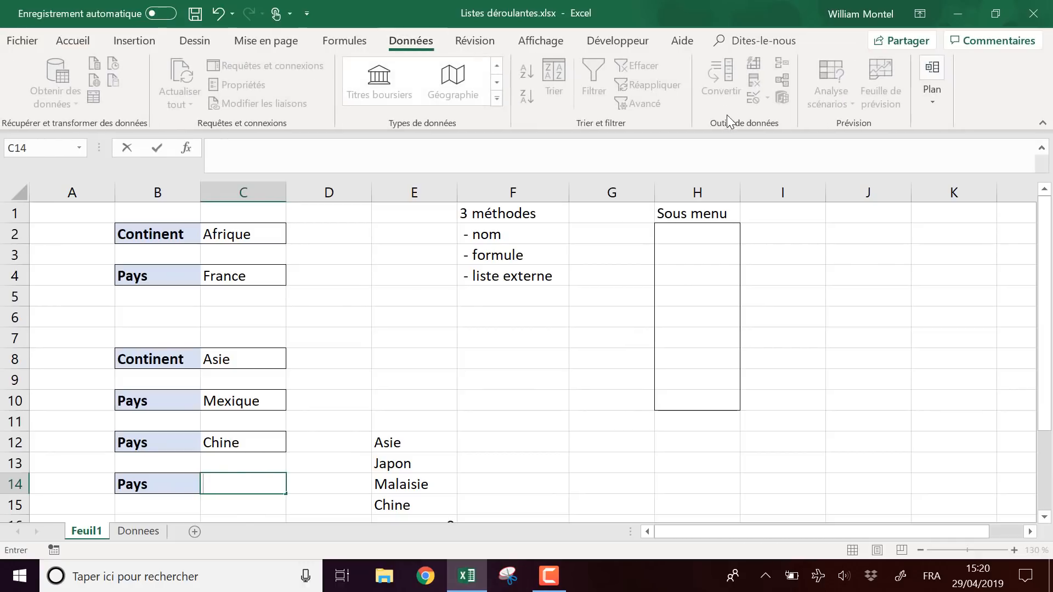
left_click(336, 421)
left_click(266, 481)
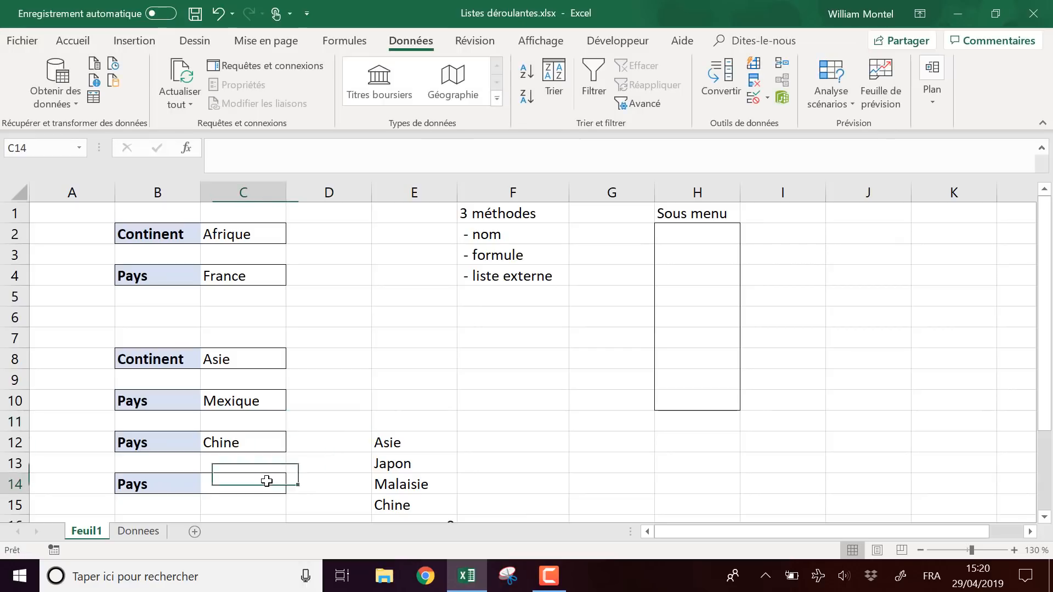
left_click(753, 98)
left_click(604, 303)
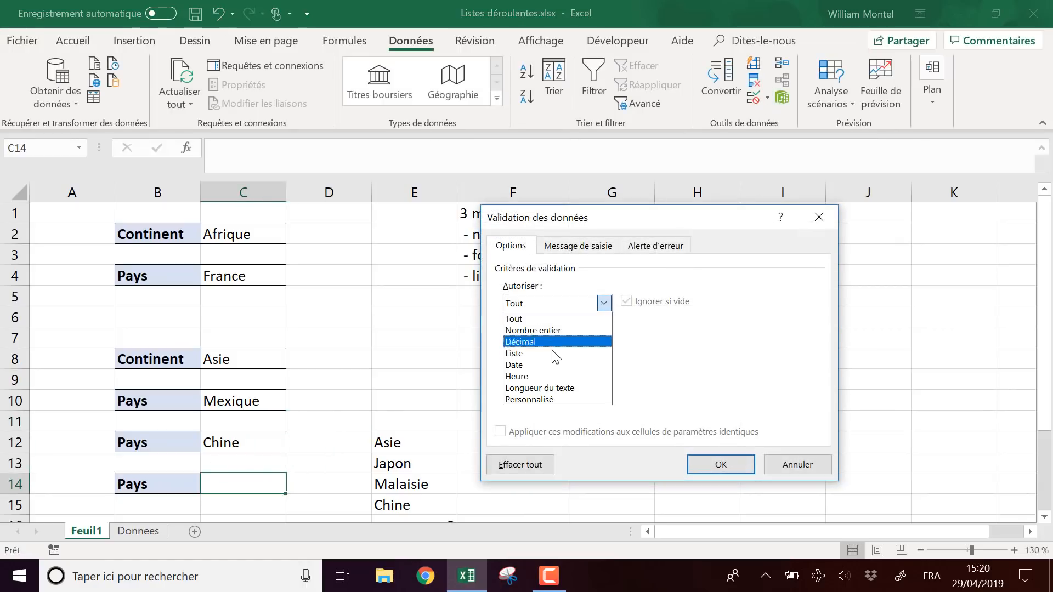
left_click(551, 352)
left_click(558, 377)
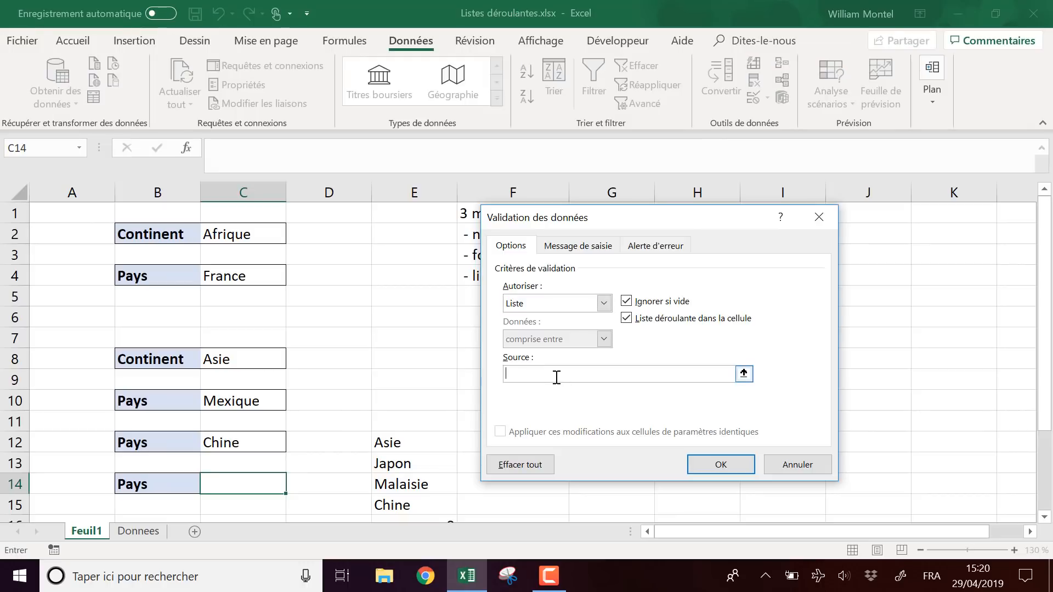
left_click_drag(618, 220, 427, 244)
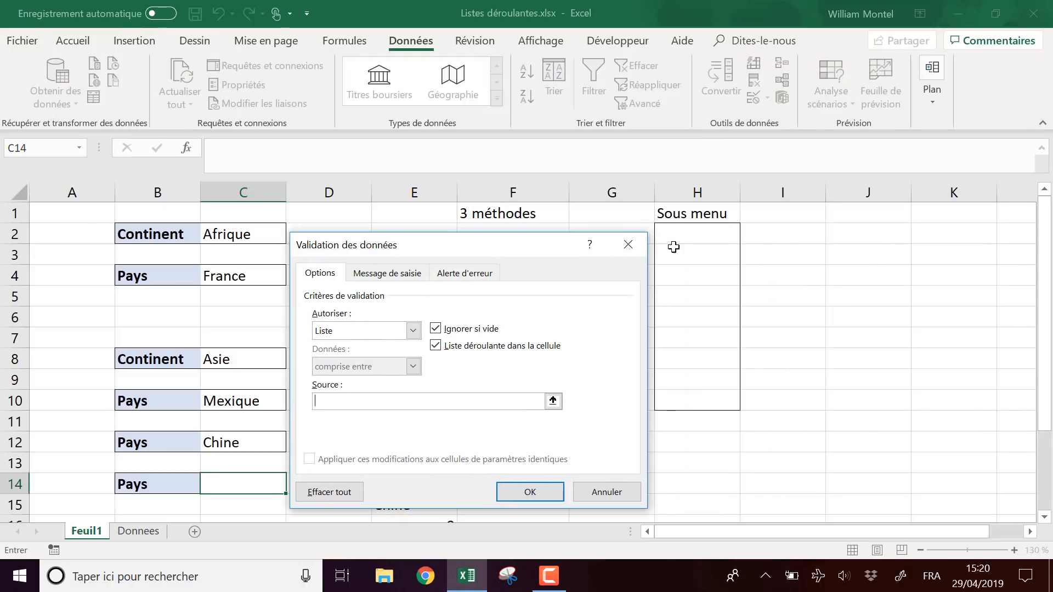
left_click_drag(674, 236, 701, 400)
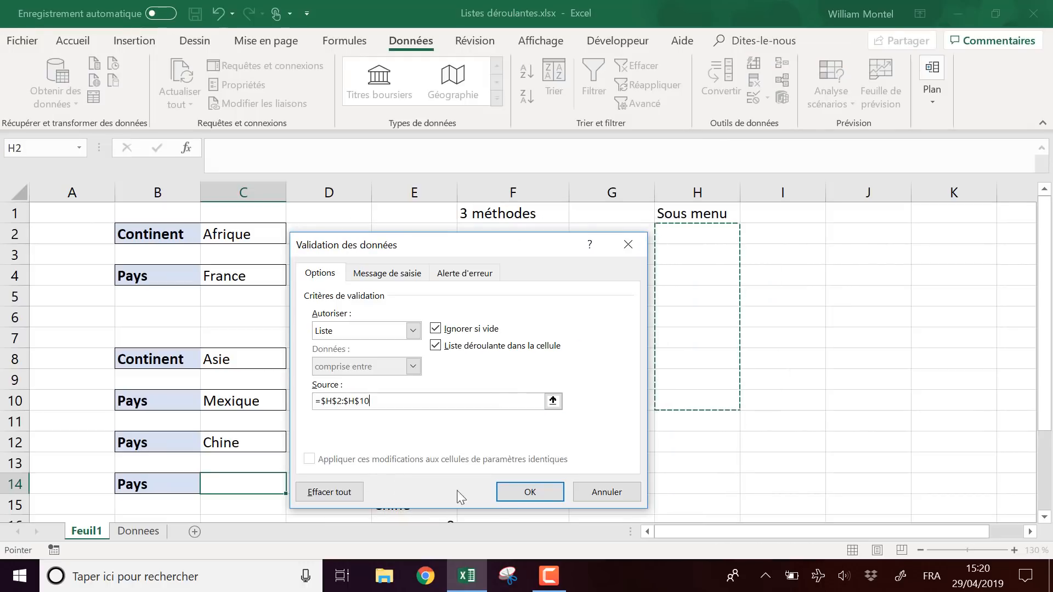
left_click(530, 492)
Step: Check the options offered by C14's drop-down list against the Sous menu range
left_click(294, 487)
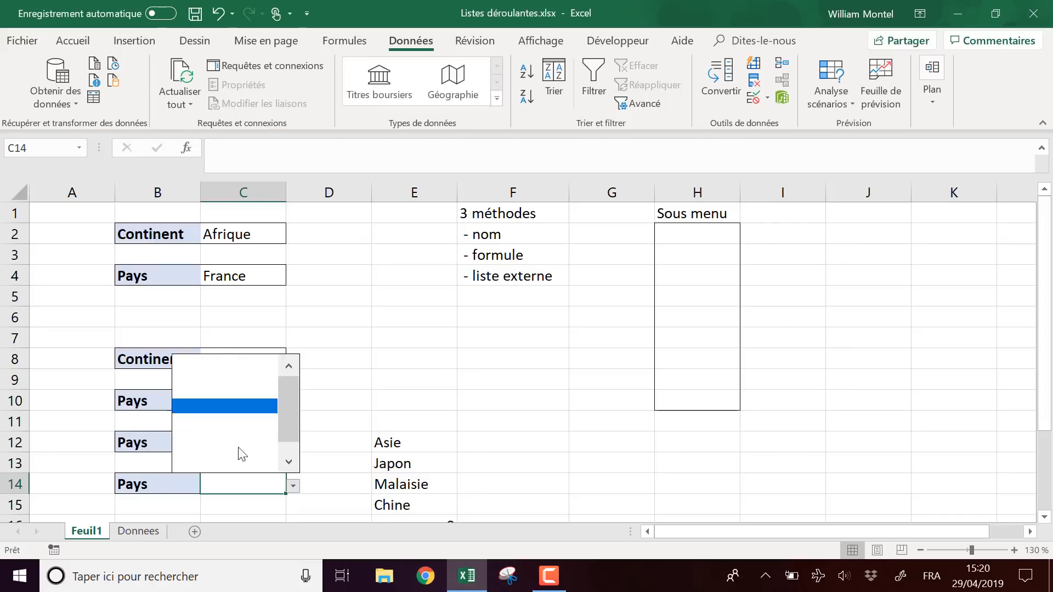
left_click(240, 436)
left_click(678, 242)
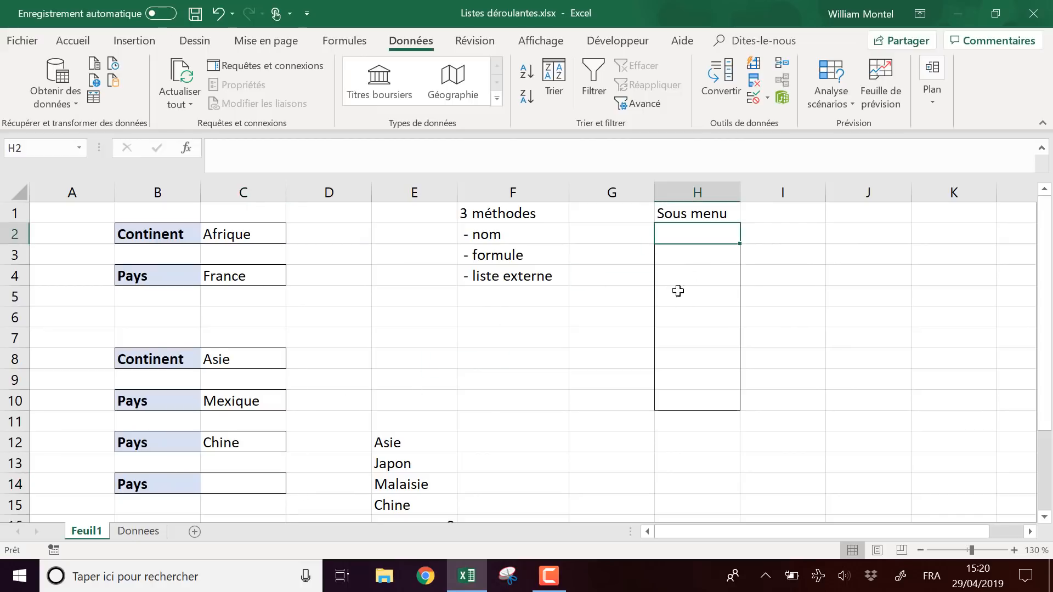
left_click(667, 352)
left_click(229, 486)
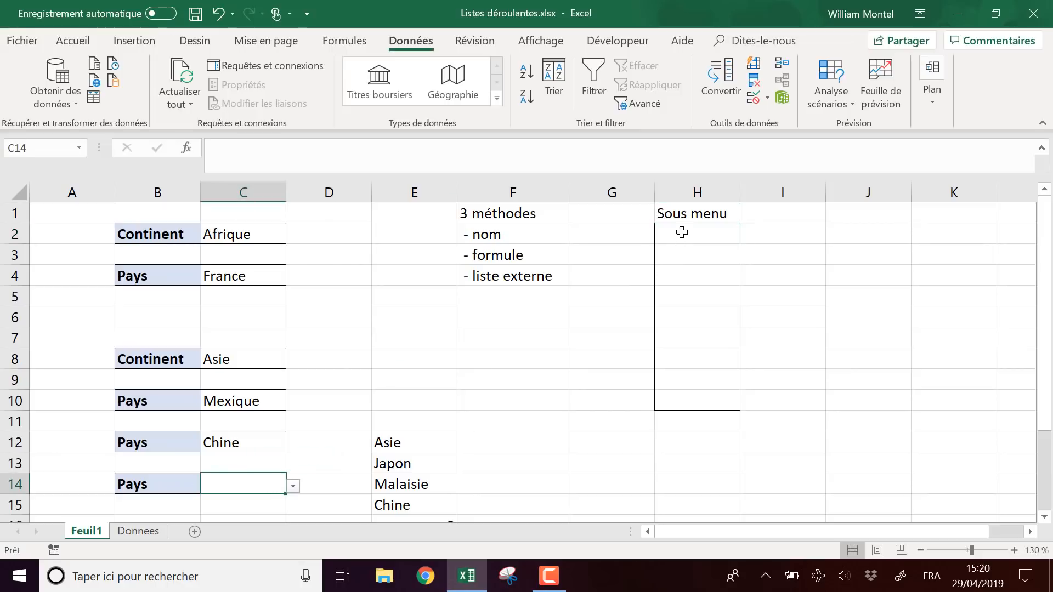
Step: Copy the text of the DECALER/EQUIV formula from cell E12
left_click_drag(682, 233, 687, 396)
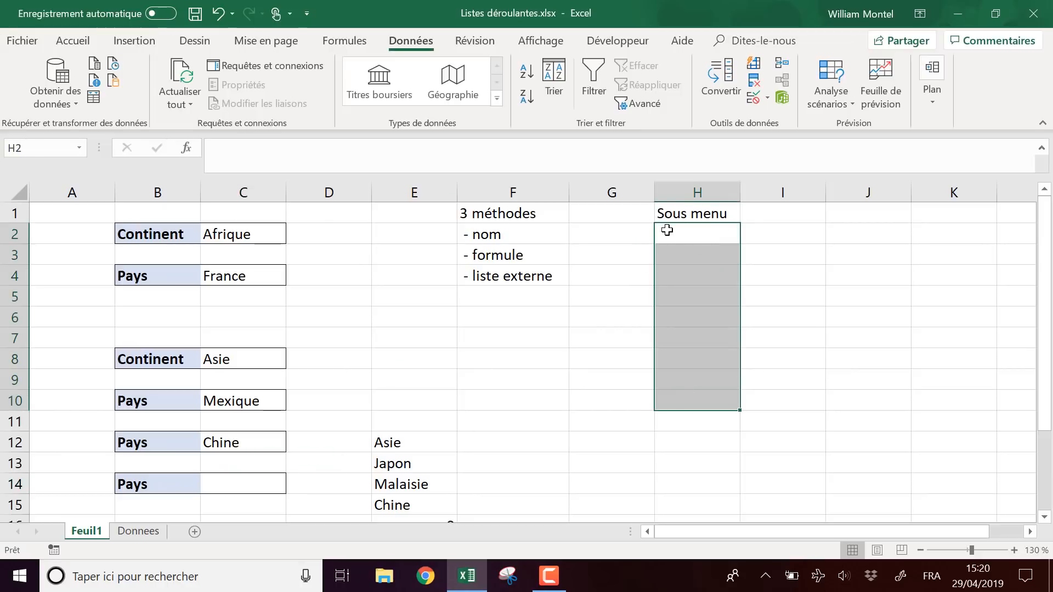
scroll(505, 357, "down", 1)
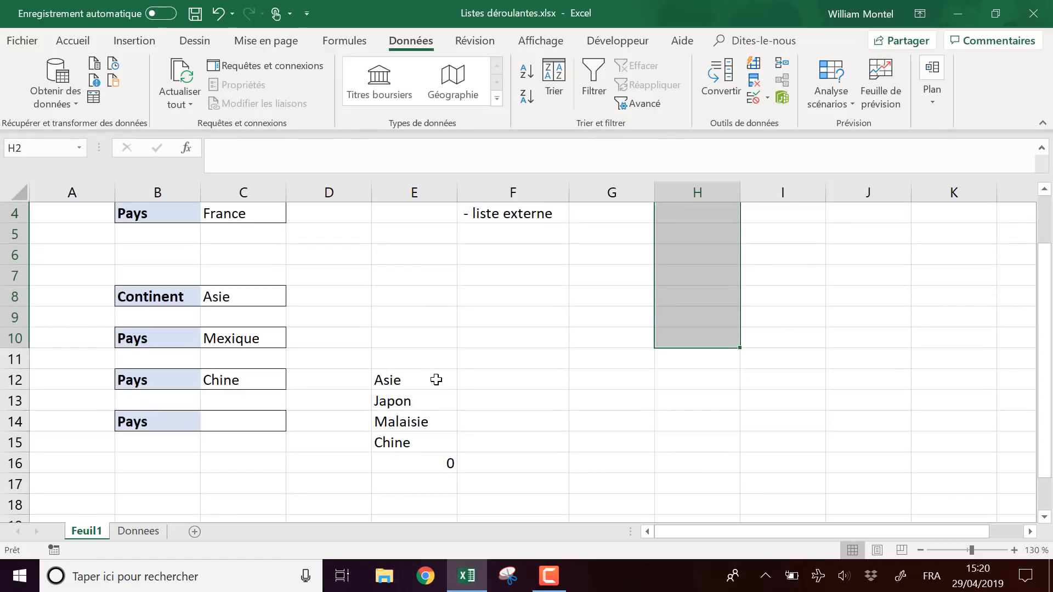
left_click(435, 380)
left_click_drag(588, 150, 209, 147)
key("ctrl+c")
key("Escape")
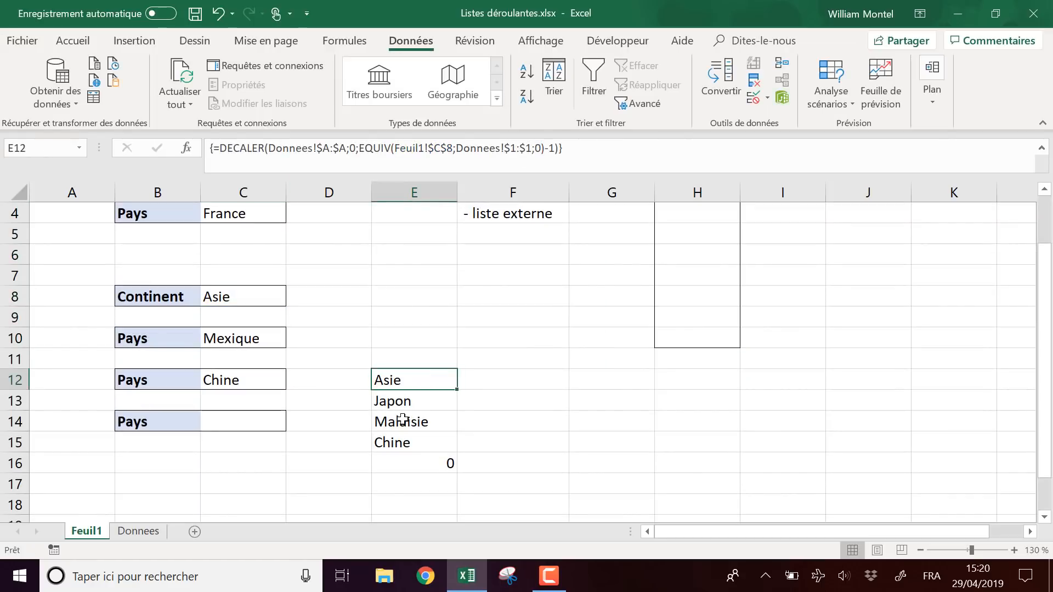
Step: Enter the copied formula =DECALER(Donnees!$A:$A;0;EQUIV(Feuil1!$C$8;Donnees!$1:$1;0)-1) in H2 under the Sous menu heading
scroll(559, 414, "up", 1)
left_click_drag(696, 240, 705, 403)
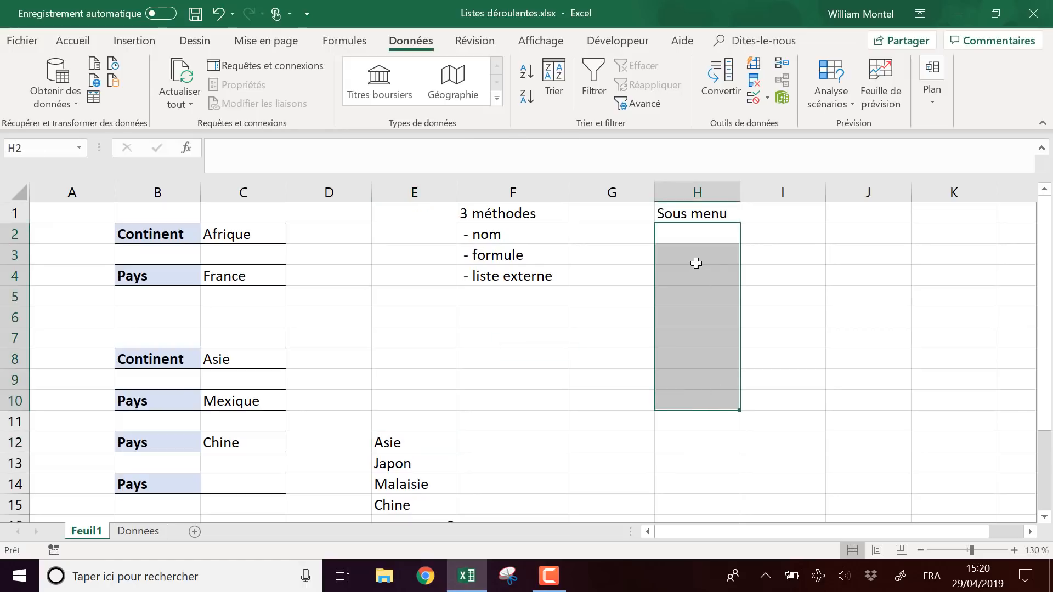
left_click(493, 157)
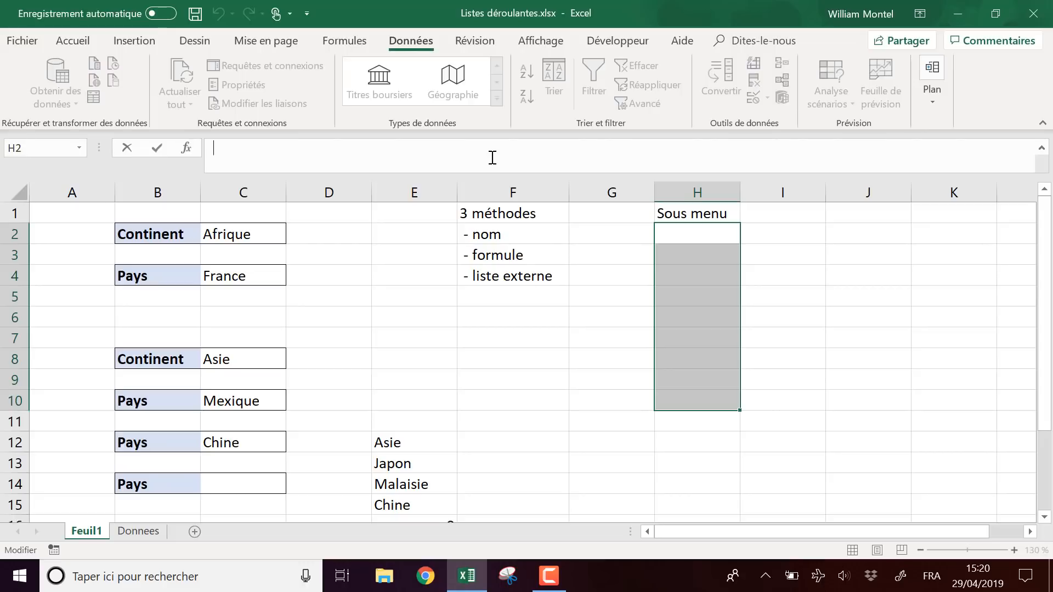
key("ctrl+v")
key("Return")
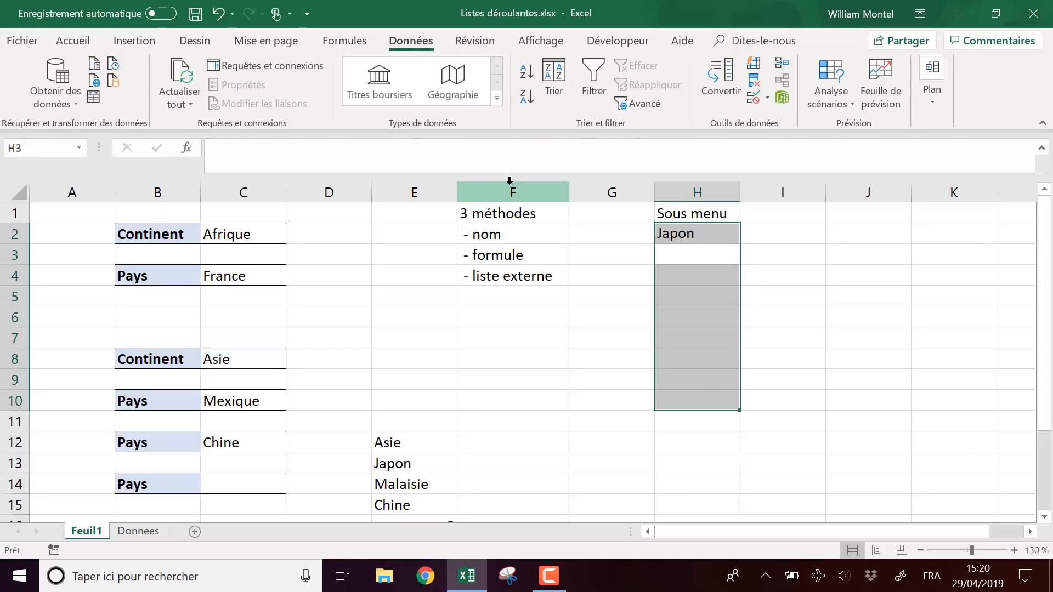
Step: Try to fill the Sous menu formula from H2 down to H6, and undo the fill
left_click(698, 234)
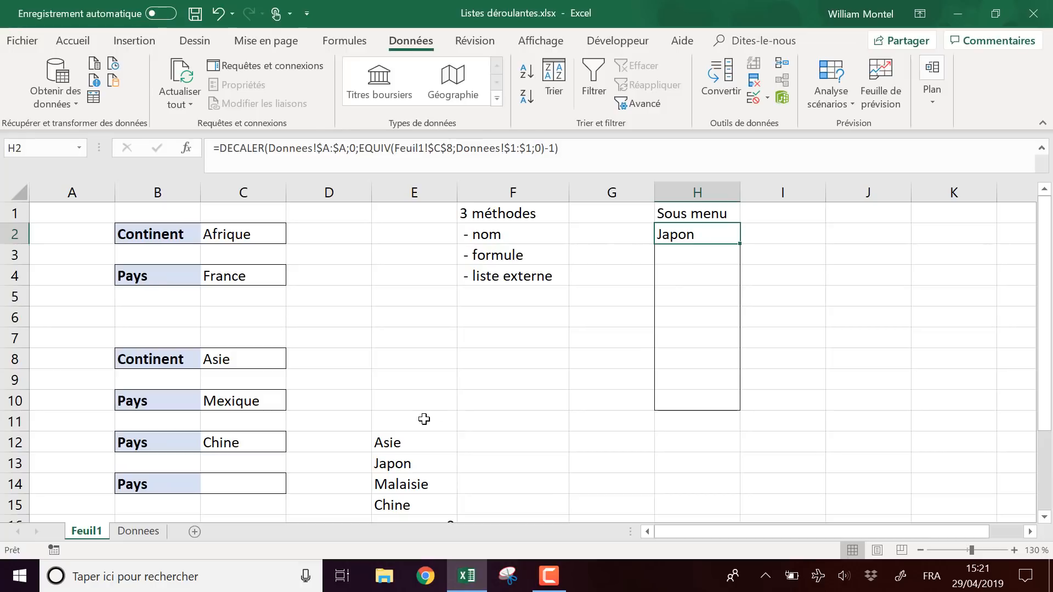
scroll(592, 357, "down", 1)
scroll(757, 301, "up", 1)
left_click_drag(741, 244, 730, 325)
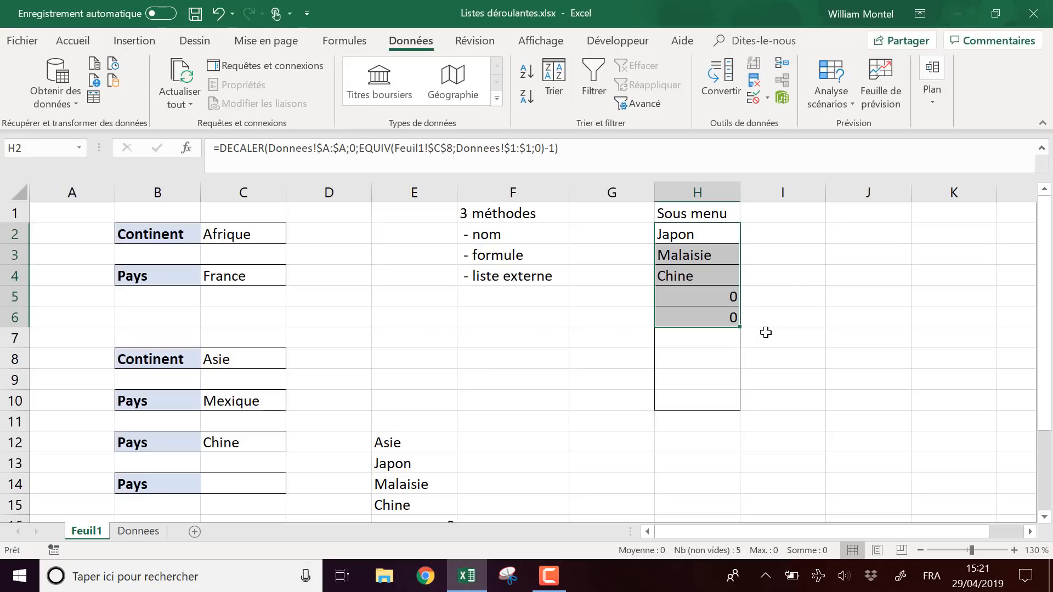
key("ctrl+z")
left_click(715, 256)
Step: Copy the H2 formula to H2:H4 with a special paste of everything except borders (Tout sauf la bordure)
left_click(724, 240)
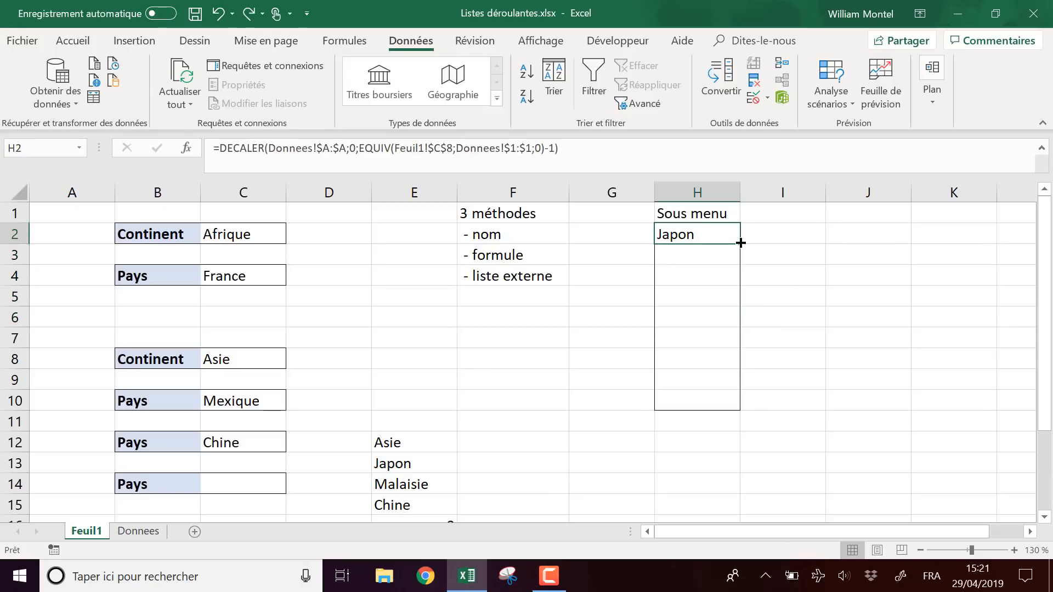
key("ctrl+c")
left_click_drag(701, 275, 706, 237)
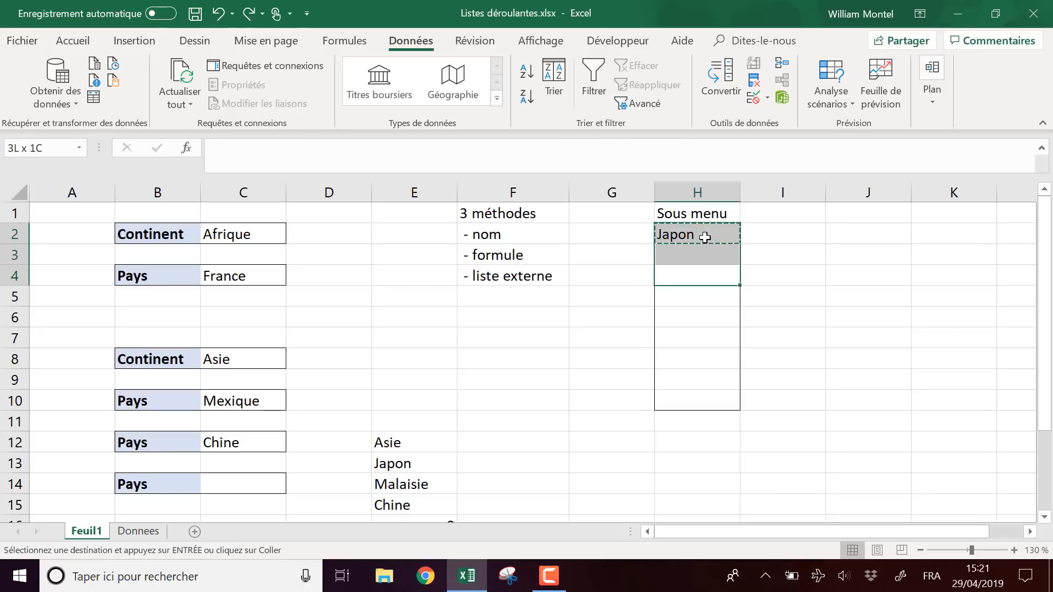
right_click(703, 242)
left_click(757, 282)
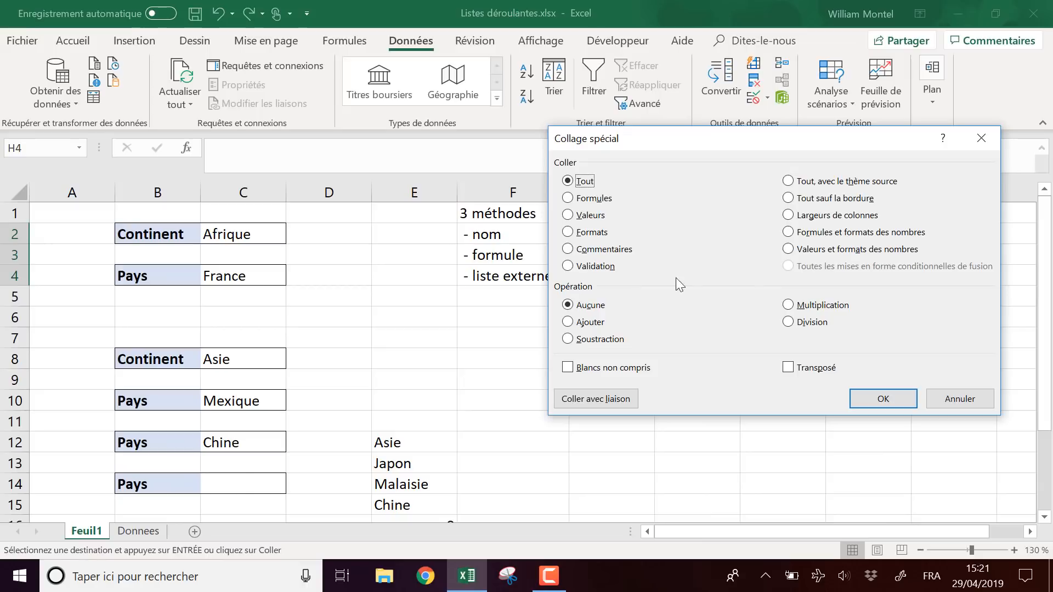
left_click(831, 198)
left_click(874, 400)
left_click(846, 304)
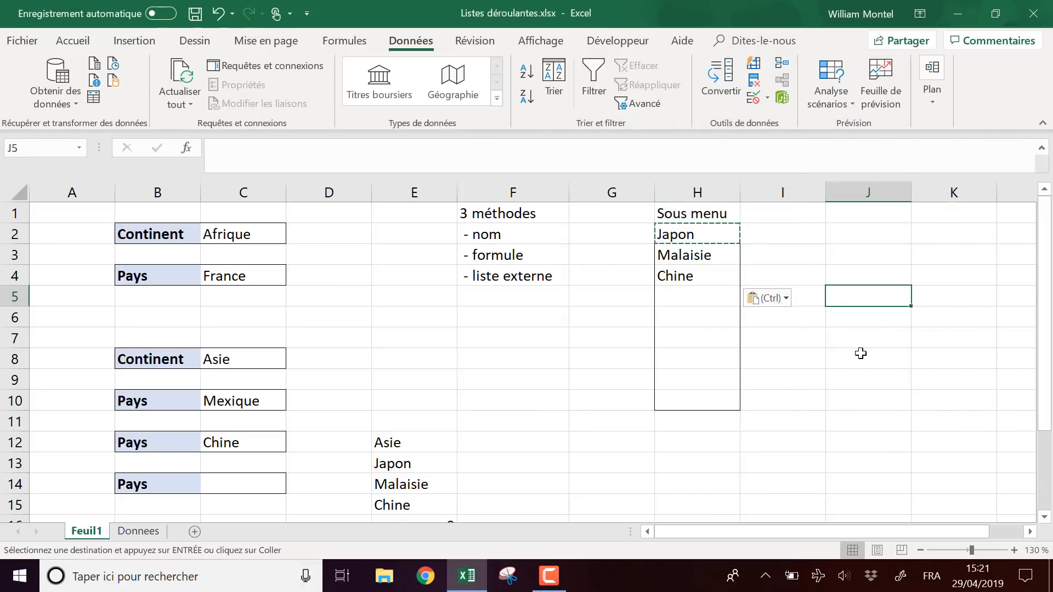
left_click(863, 354)
key("Escape")
Step: Copy the formulas in H2:H4 to H5:H7 with a special paste of everything except borders
left_click_drag(702, 234, 703, 273)
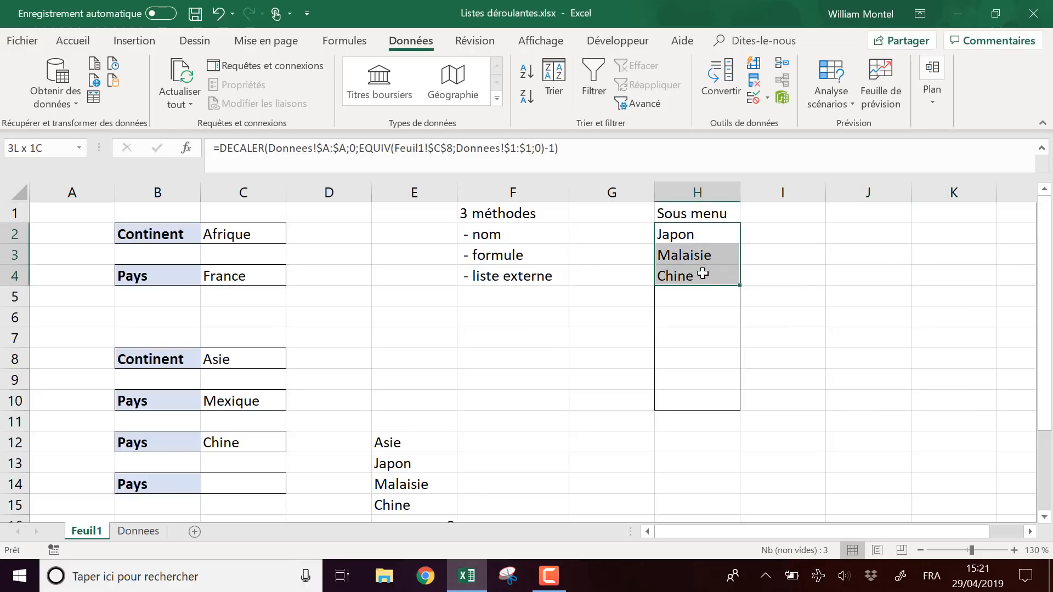
key("ctrl+c")
left_click(703, 302)
right_click(703, 302)
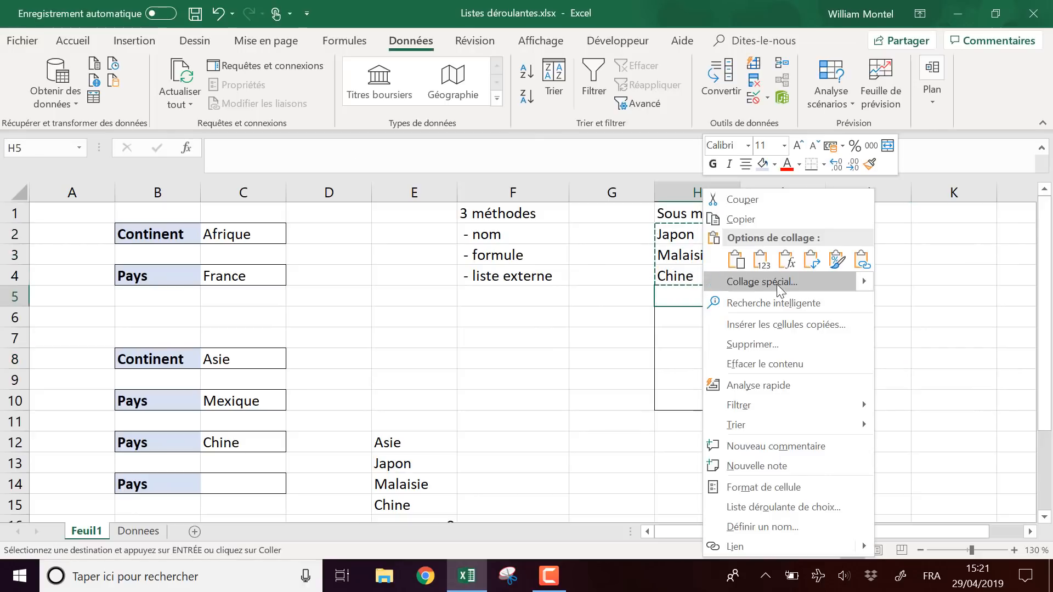
left_click(782, 288)
left_click(845, 203)
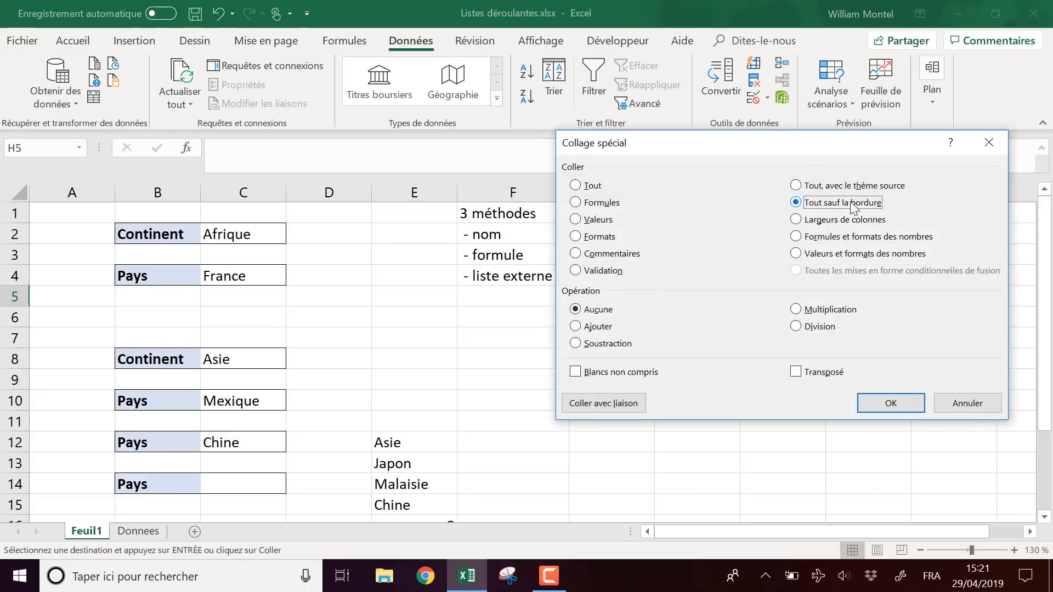
left_click(891, 403)
left_click(827, 294)
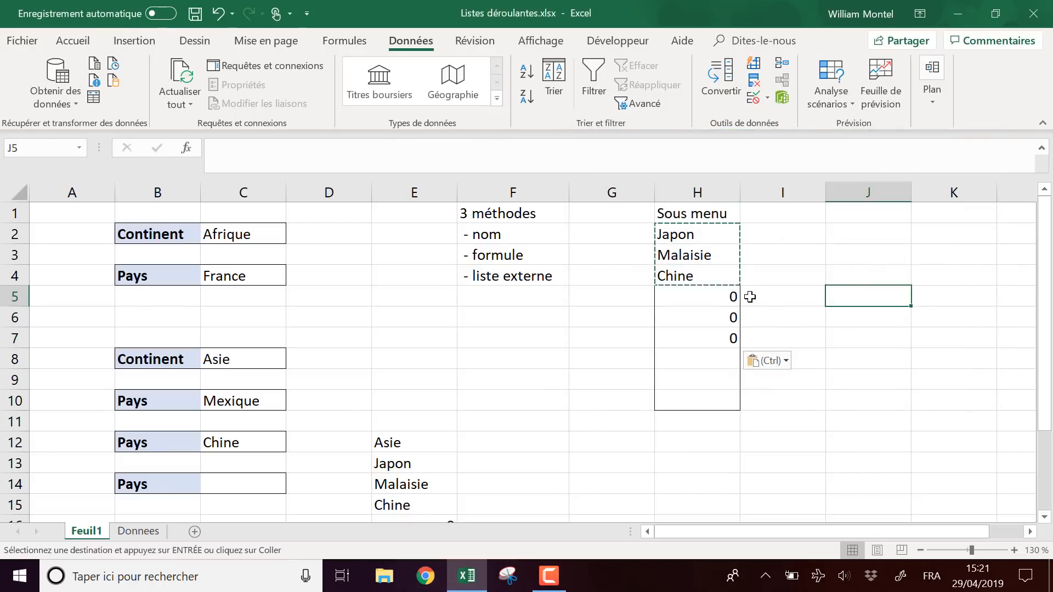
key("Escape")
scroll(501, 350, "down", 1)
scroll(501, 349, "up", 1)
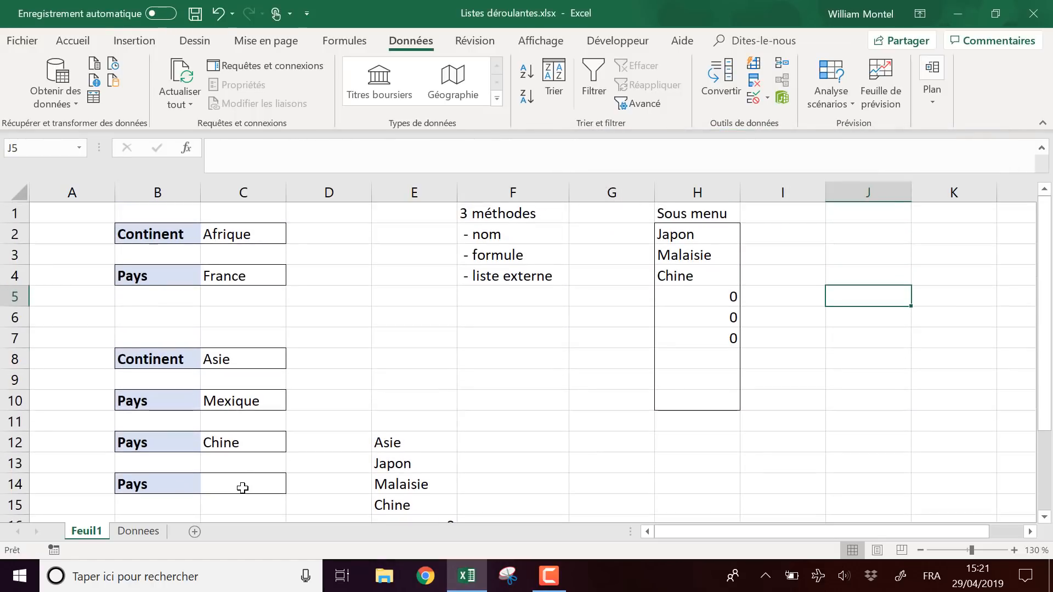
Step: Choose Japon from the drop-down list in the Pays cell C14
left_click(242, 484)
left_click(294, 486)
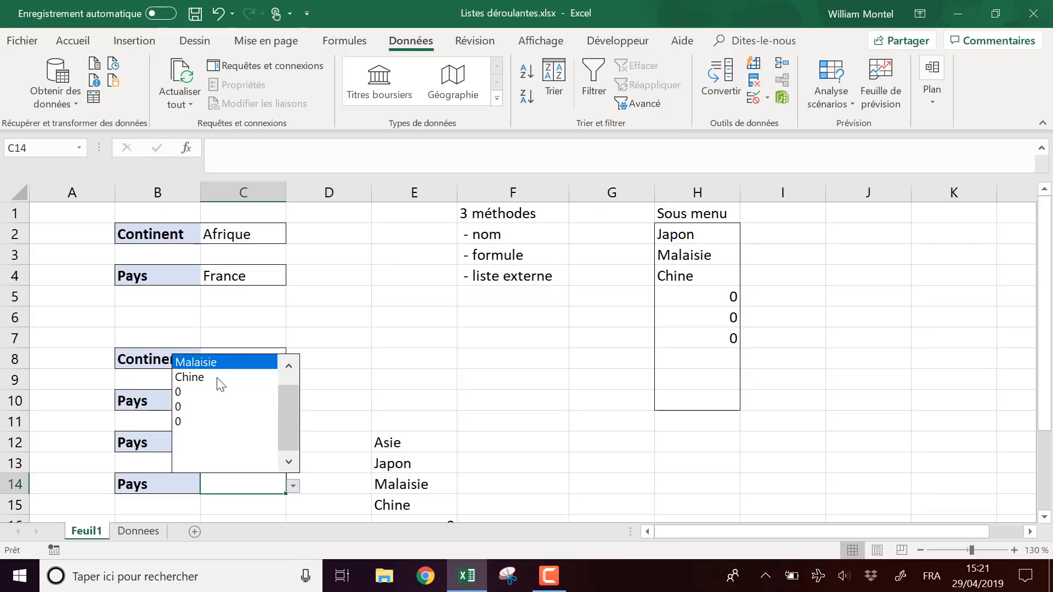
left_click(289, 366)
left_click(241, 364)
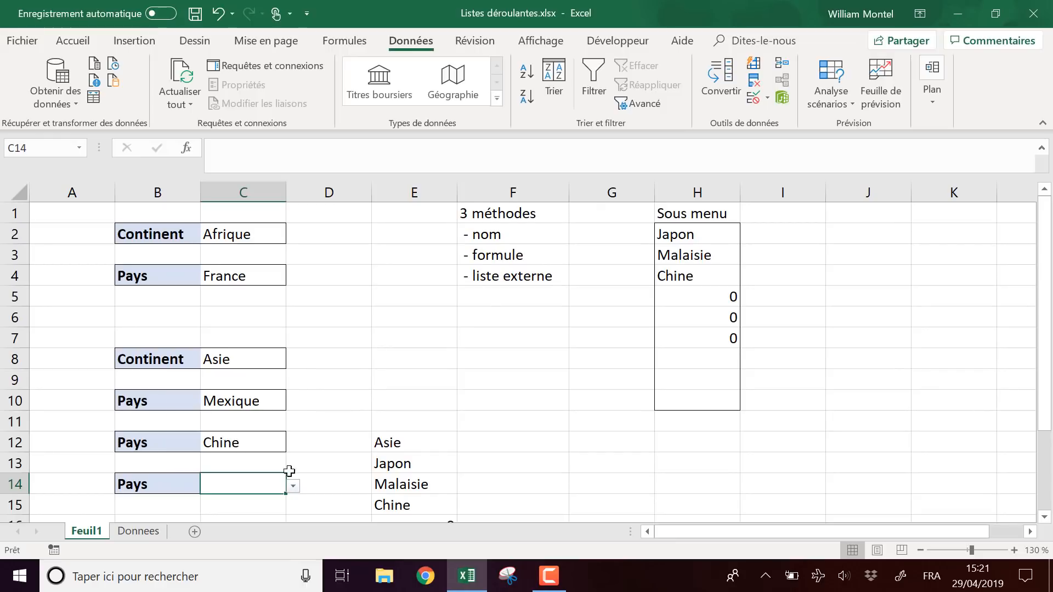
left_click(293, 486)
left_click(288, 367)
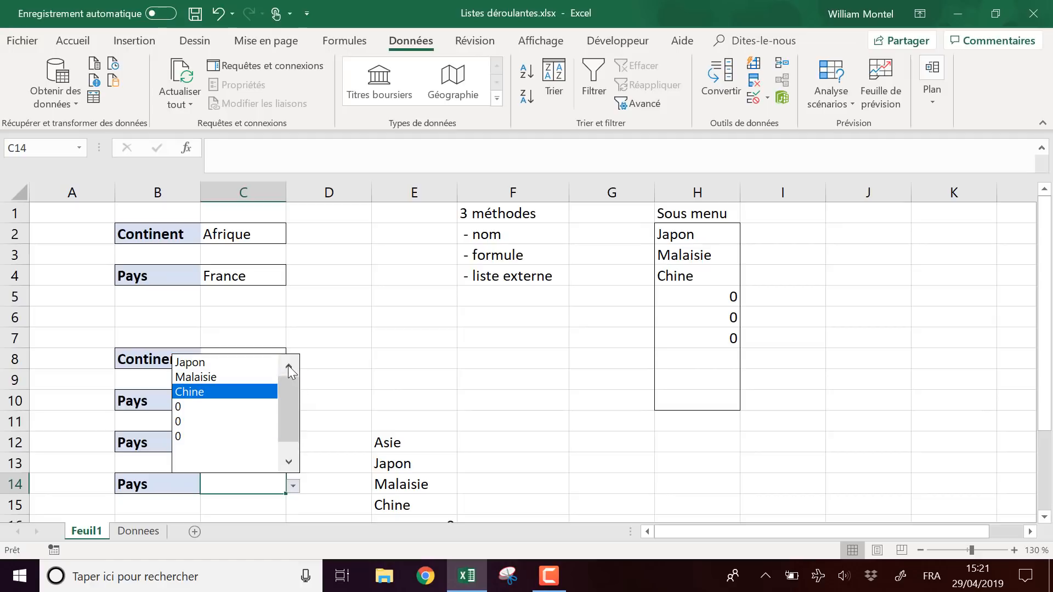
left_click(236, 364)
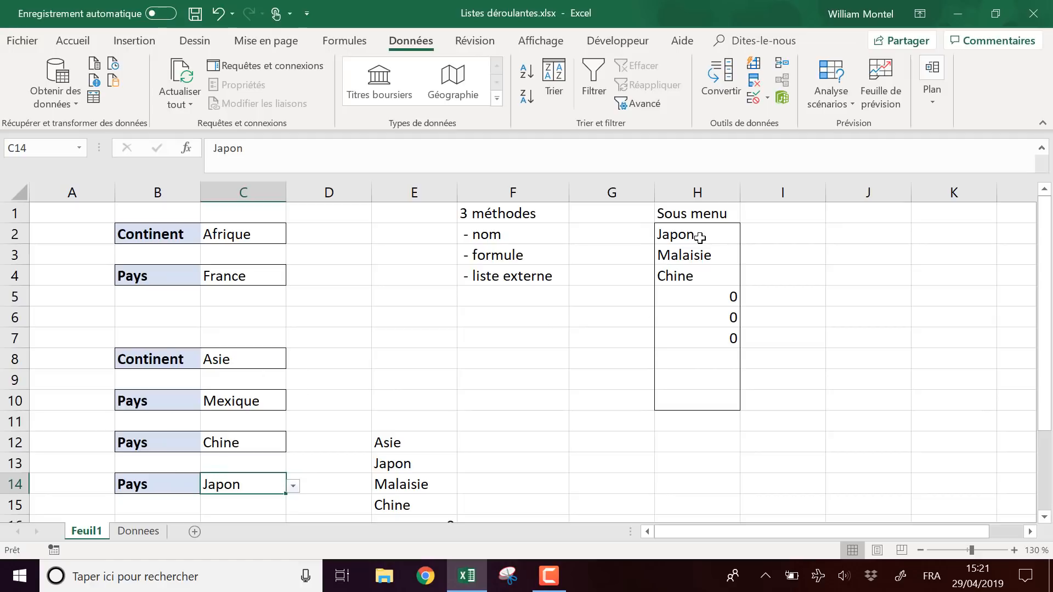
Step: Review the formulas in Sous menu cells H2, H5 and H7, the helper cell E16 and the choice in C14
left_click(701, 237)
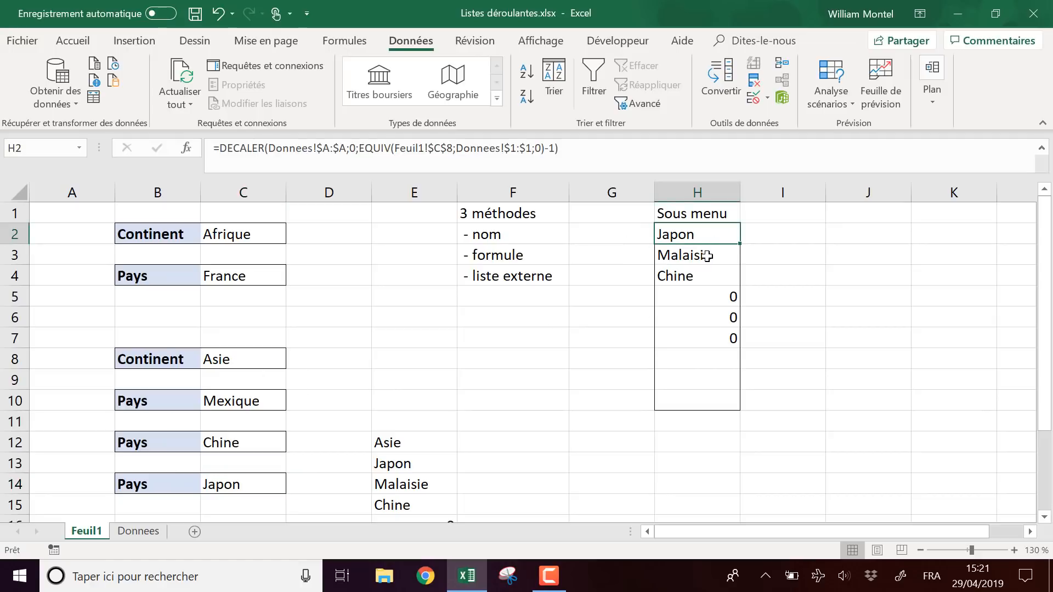
left_click(711, 294)
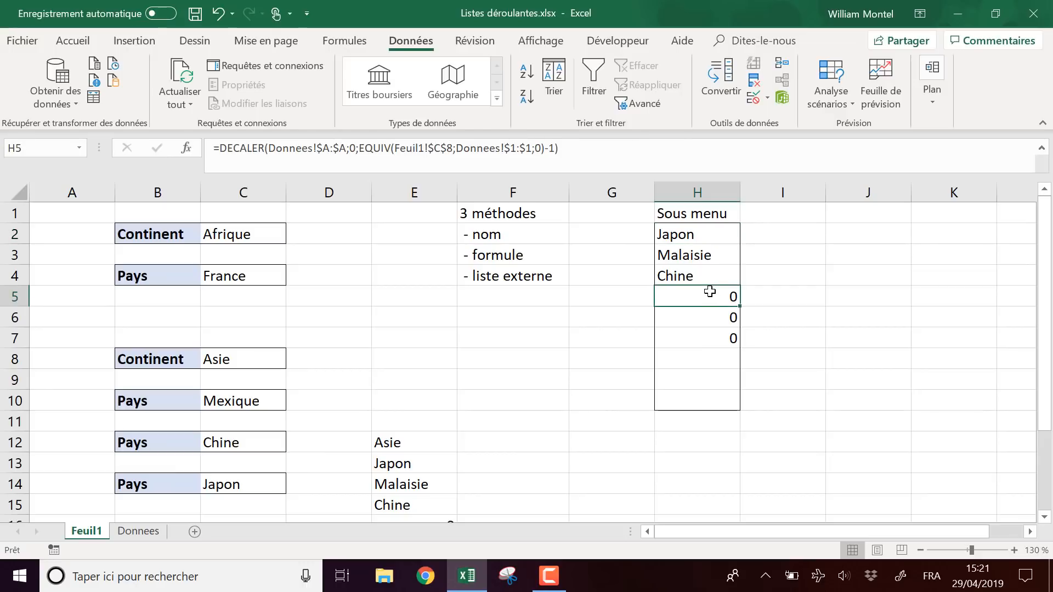
left_click(702, 346)
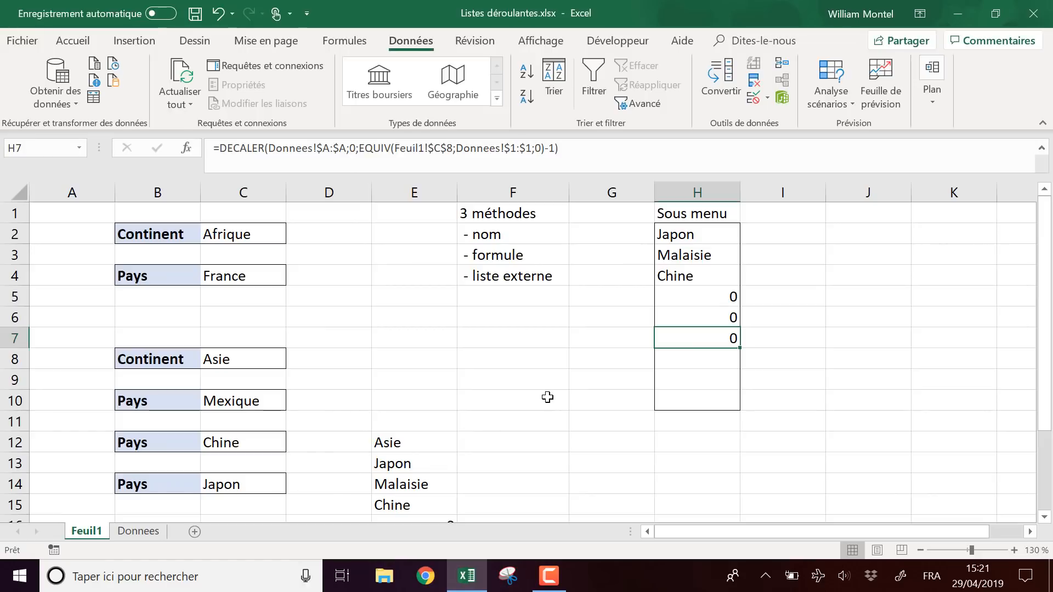
scroll(548, 397, "down", 1)
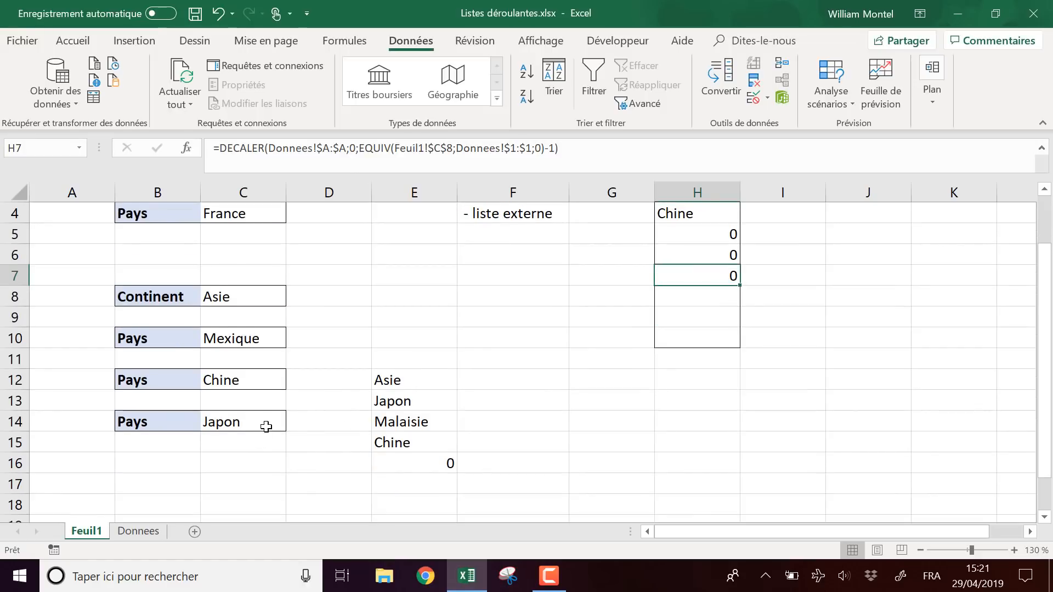
left_click(442, 464)
left_click(281, 426)
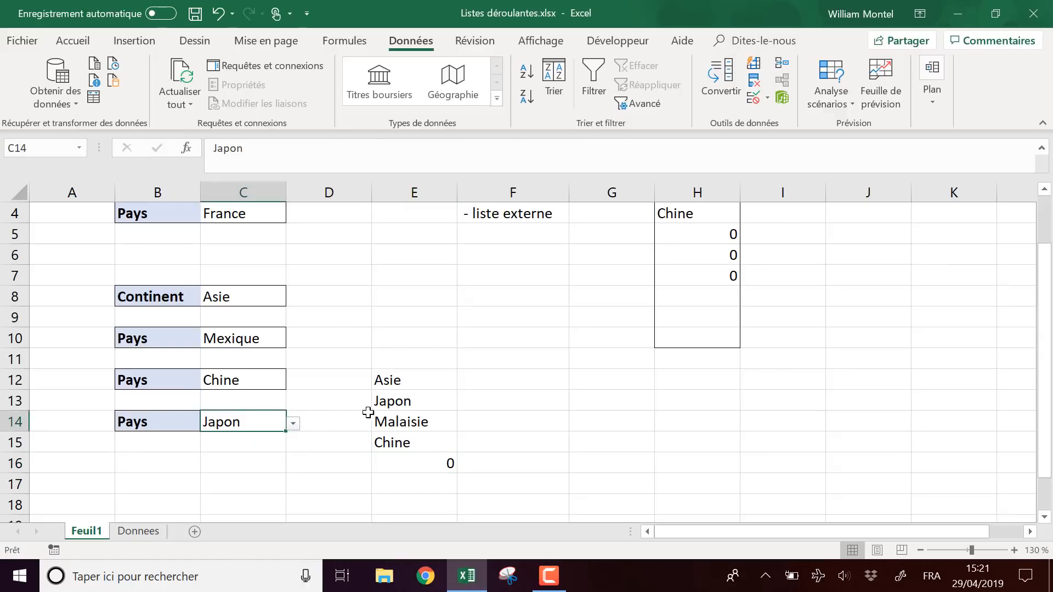
Step: Inspect the drop-down choices in the Pays cell C14 and the formulas in the Sous menu range H2:H10
left_click(294, 424)
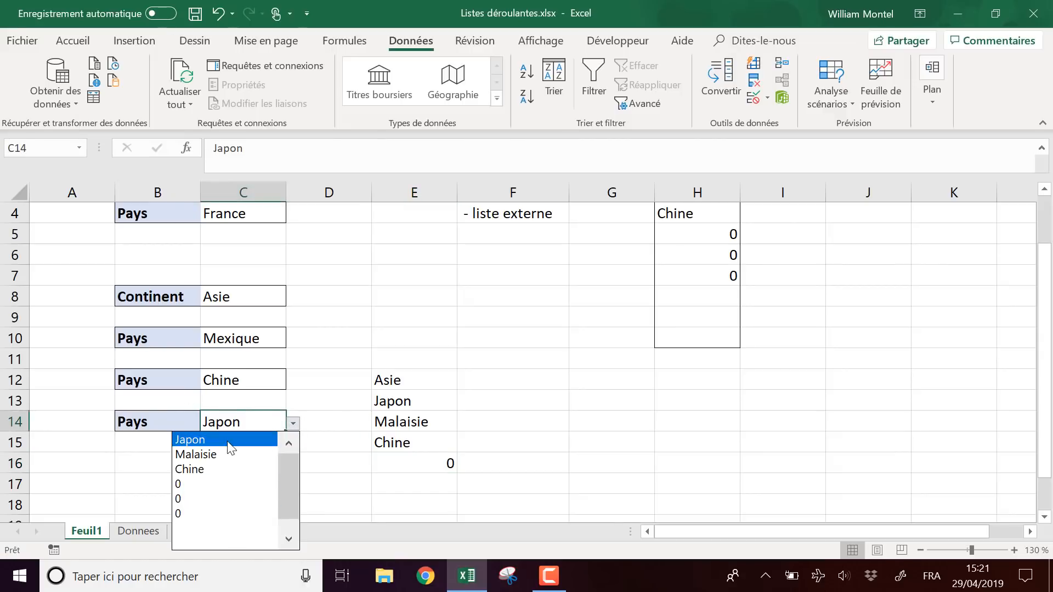
key("Escape")
scroll(698, 371, "up", 1)
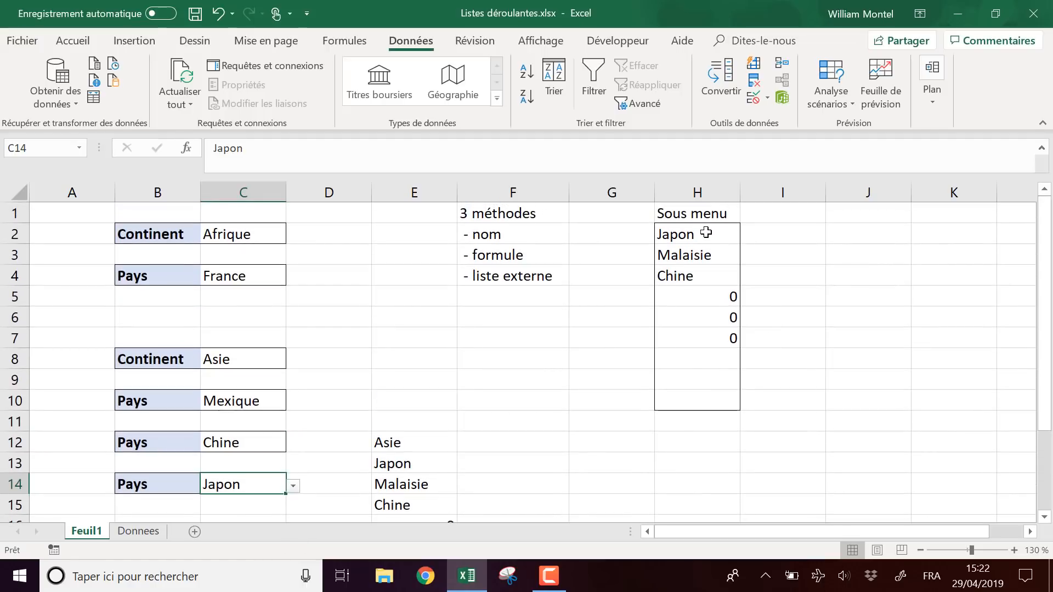
left_click(697, 217)
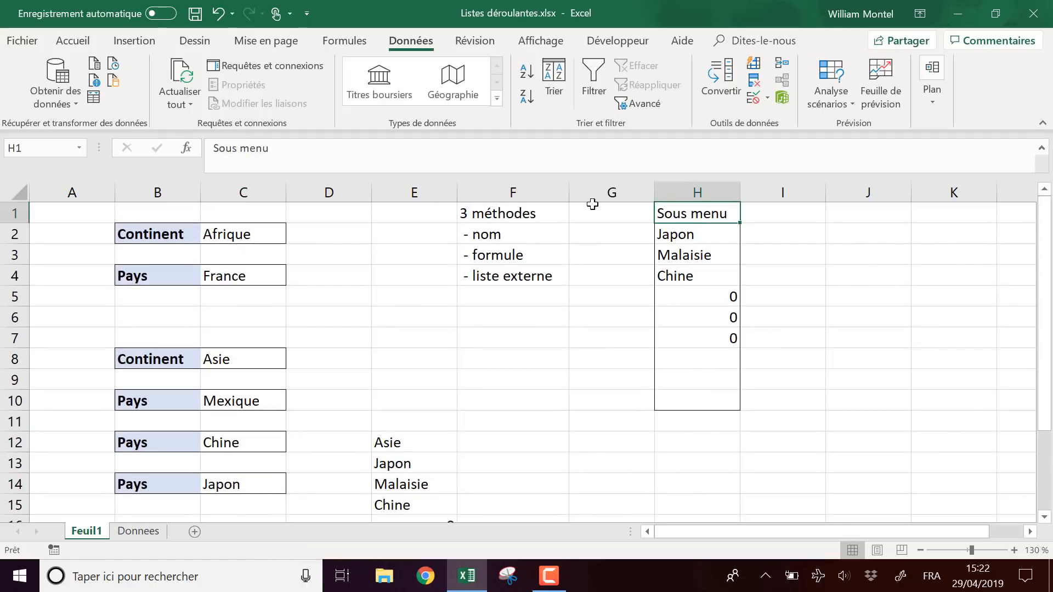
left_click(697, 244)
left_click_drag(697, 244, 695, 403)
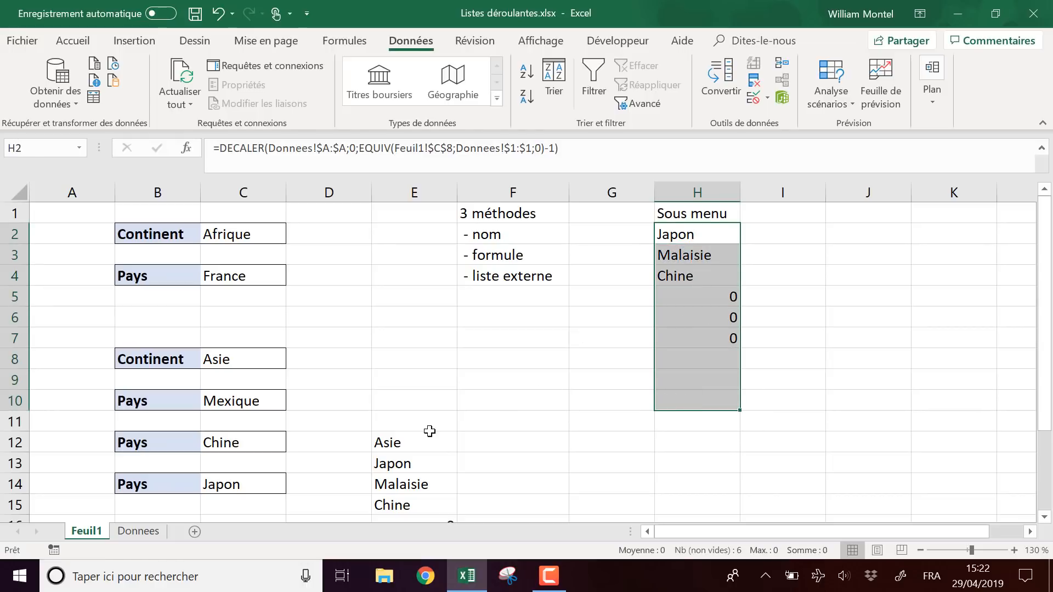
left_click(682, 311)
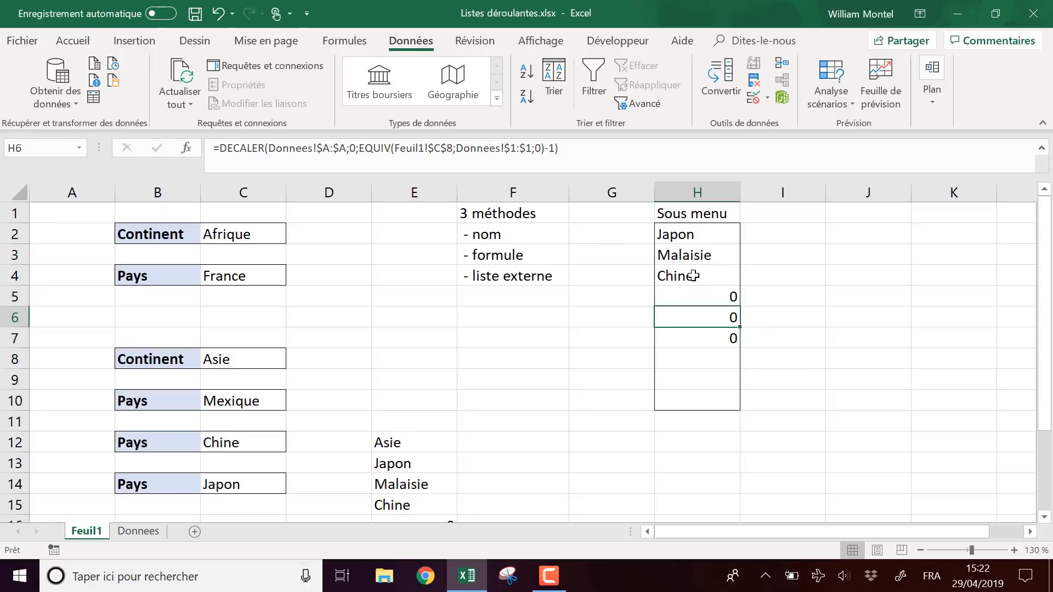
left_click(704, 234)
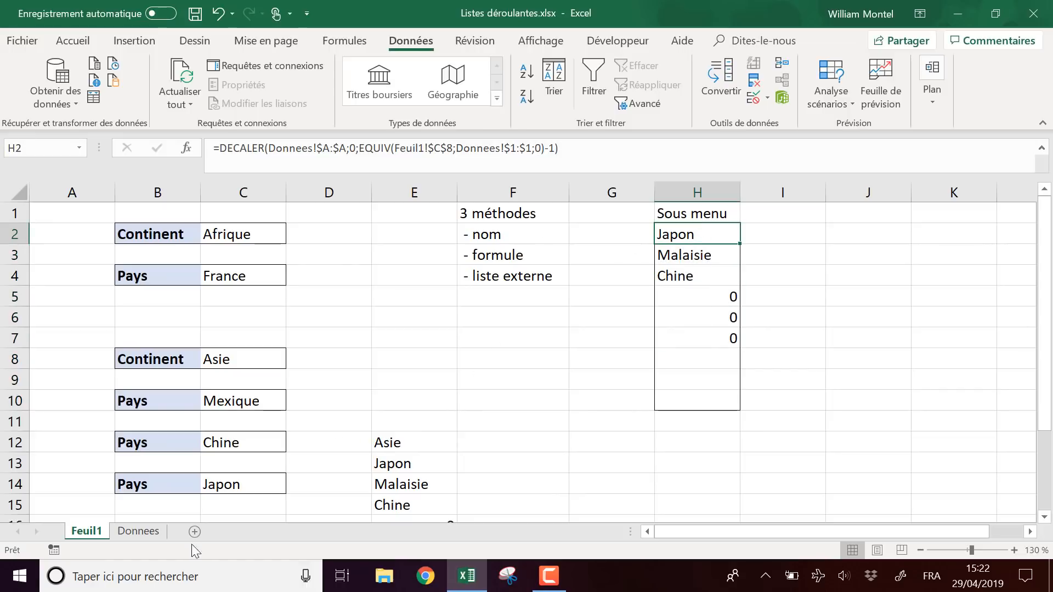
Step: Examine the Afrique, Amériques and Asie country columns on the Donnees sheet, then return to Feuil1
left_click(153, 531)
left_click_drag(158, 234, 159, 318)
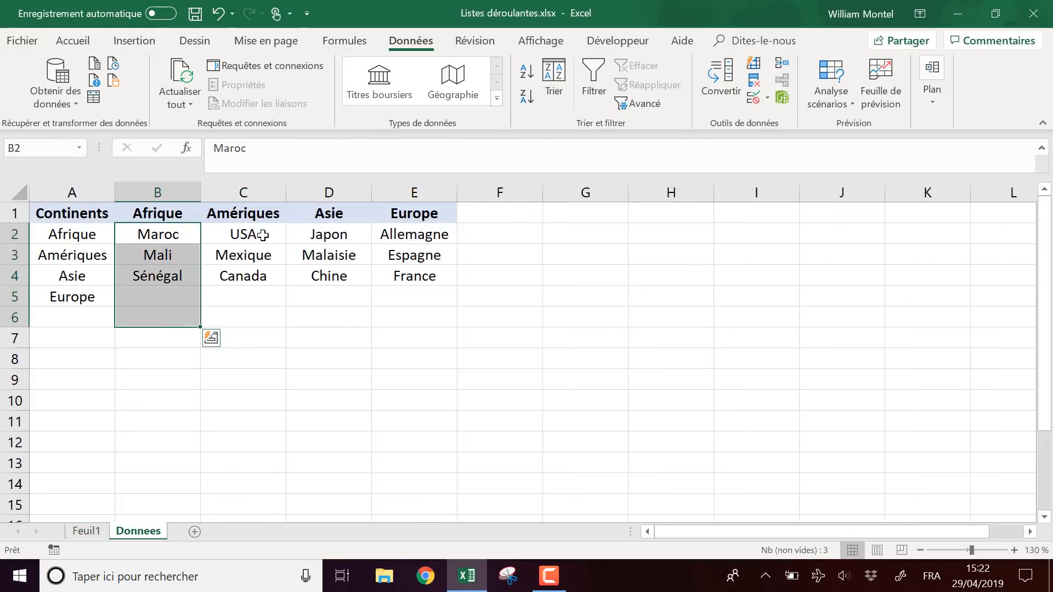
left_click_drag(262, 235, 266, 299)
left_click_drag(330, 234, 332, 299)
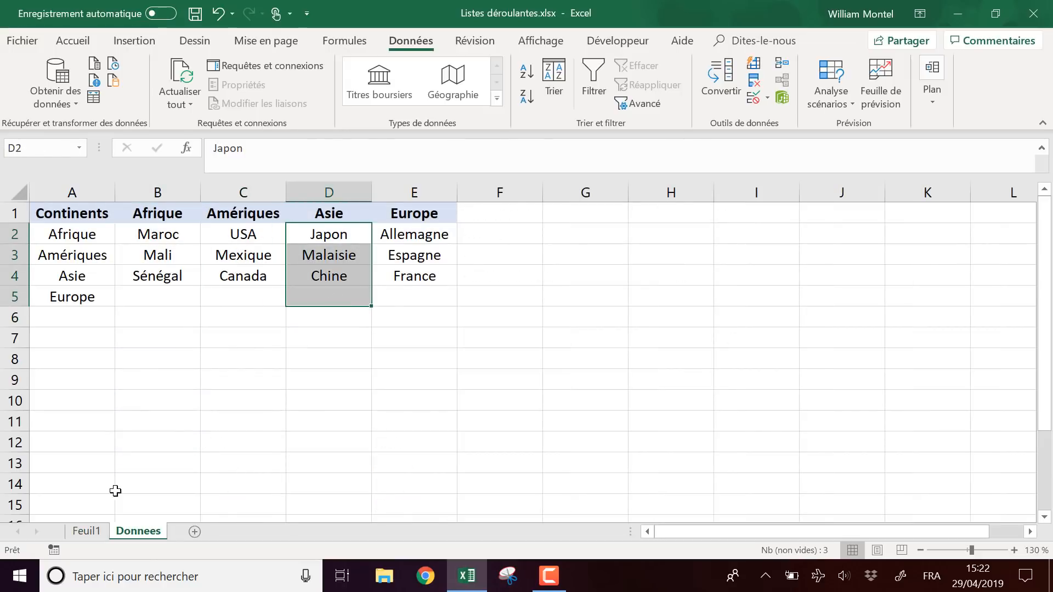
left_click(87, 532)
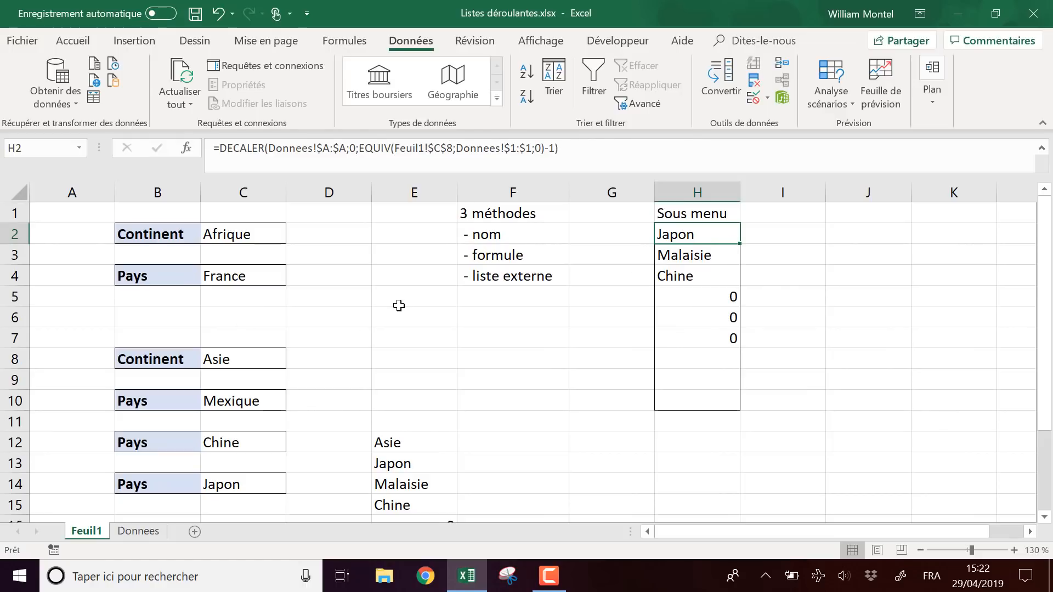
Step: Review how the Continent cell C8, the Sous menu range H2:H10 and the Pays cell C14 relate
left_click(241, 359)
left_click(294, 362)
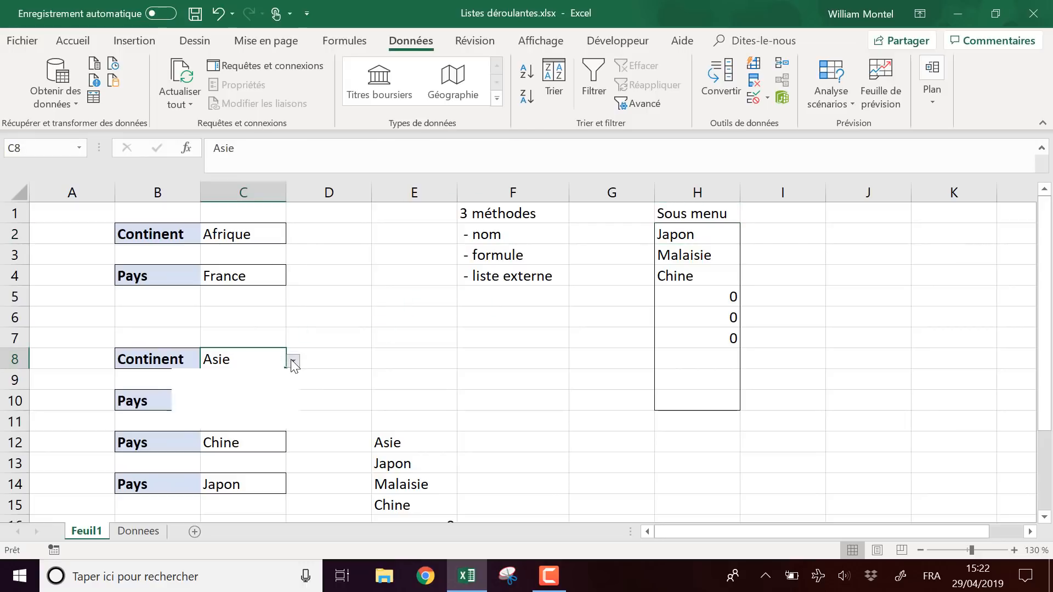
left_click(354, 346)
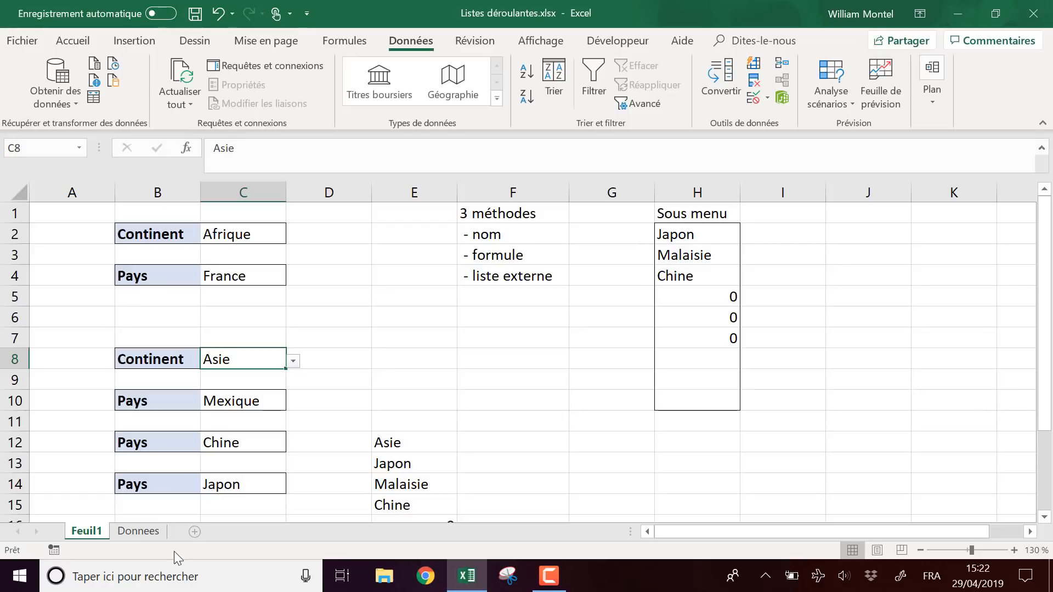
left_click_drag(710, 241, 704, 399)
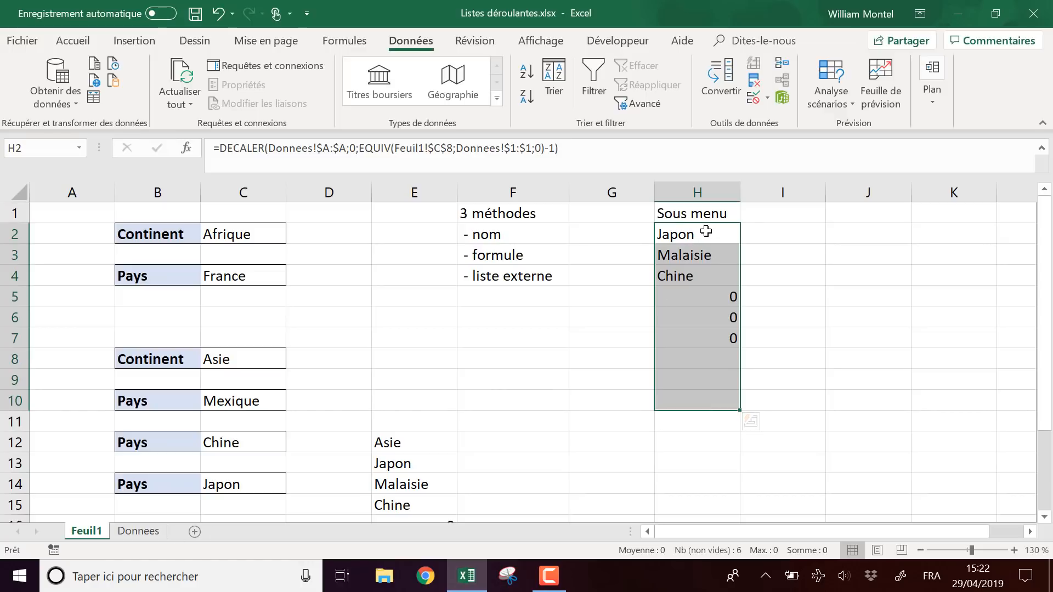
left_click(230, 487)
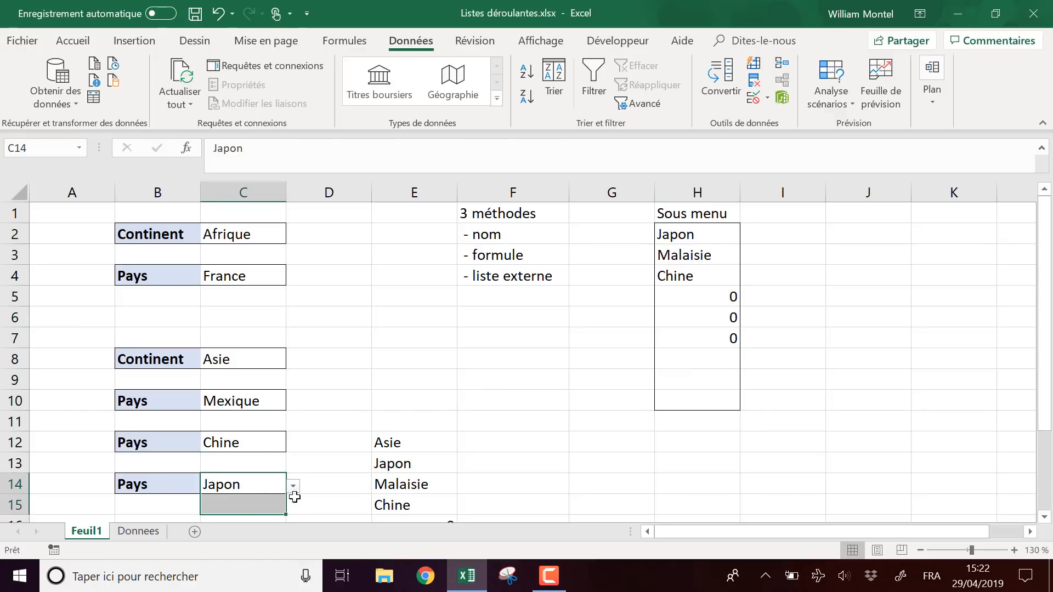
scroll(319, 456, "down", 1)
left_click(258, 427)
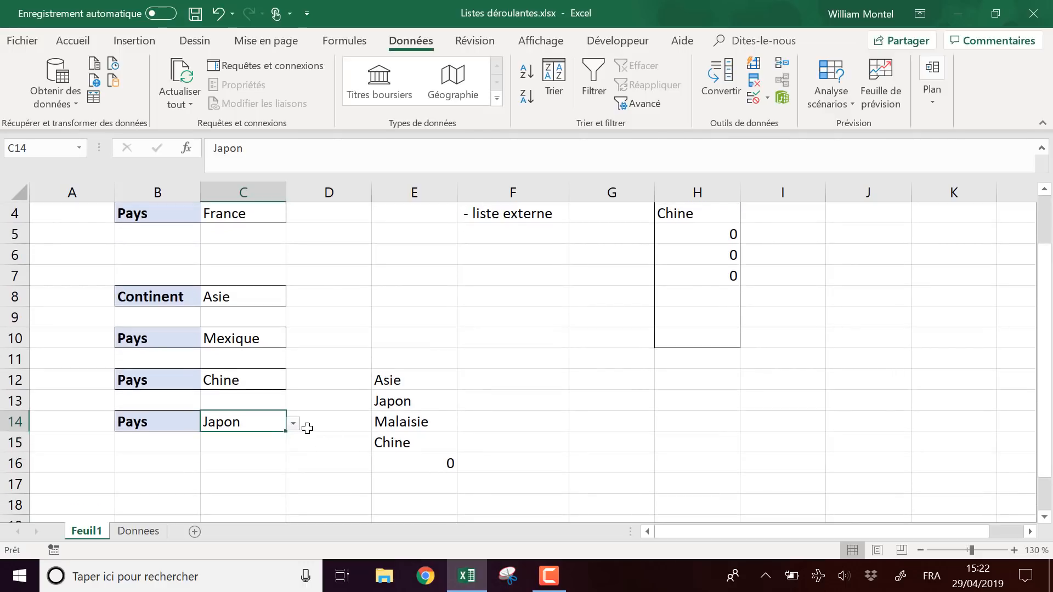
scroll(308, 428, "up", 1)
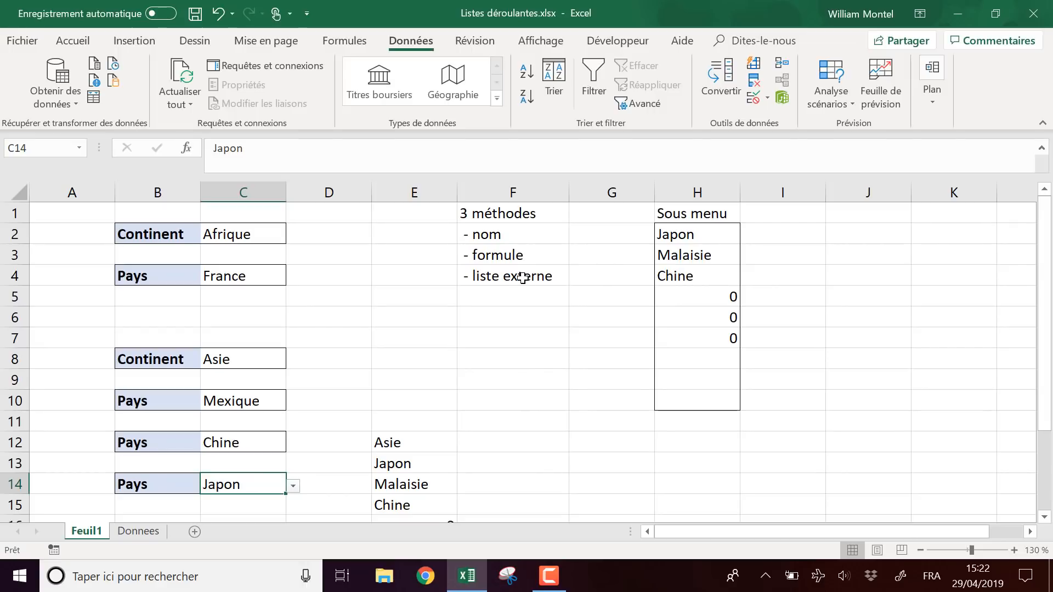
left_click_drag(727, 241, 702, 399)
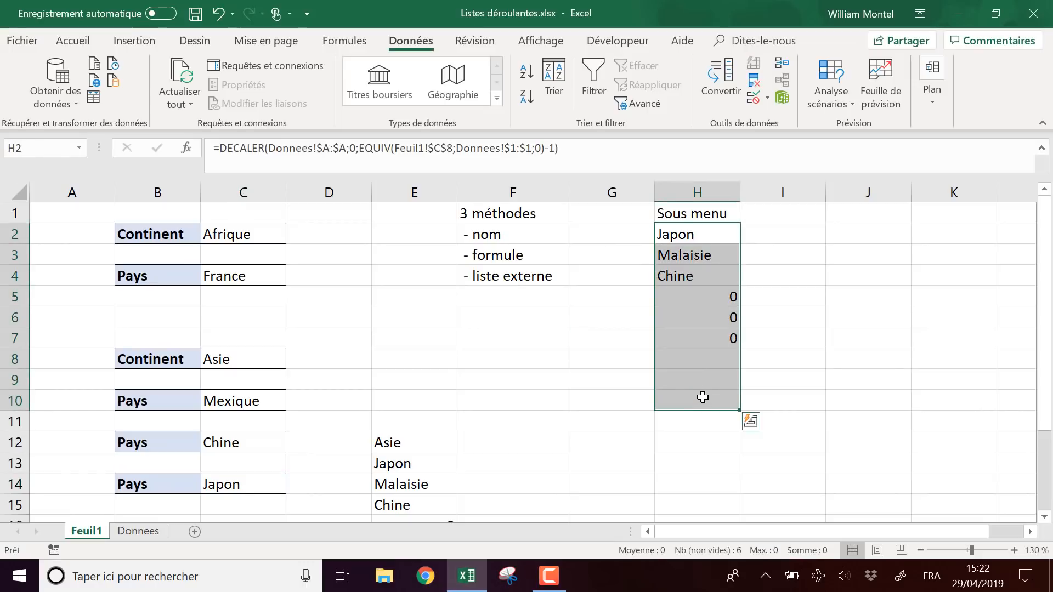
Step: Check the data validation source of the Pays cell C14 against the Sous menu range, leaving the settings unchanged
left_click(240, 485)
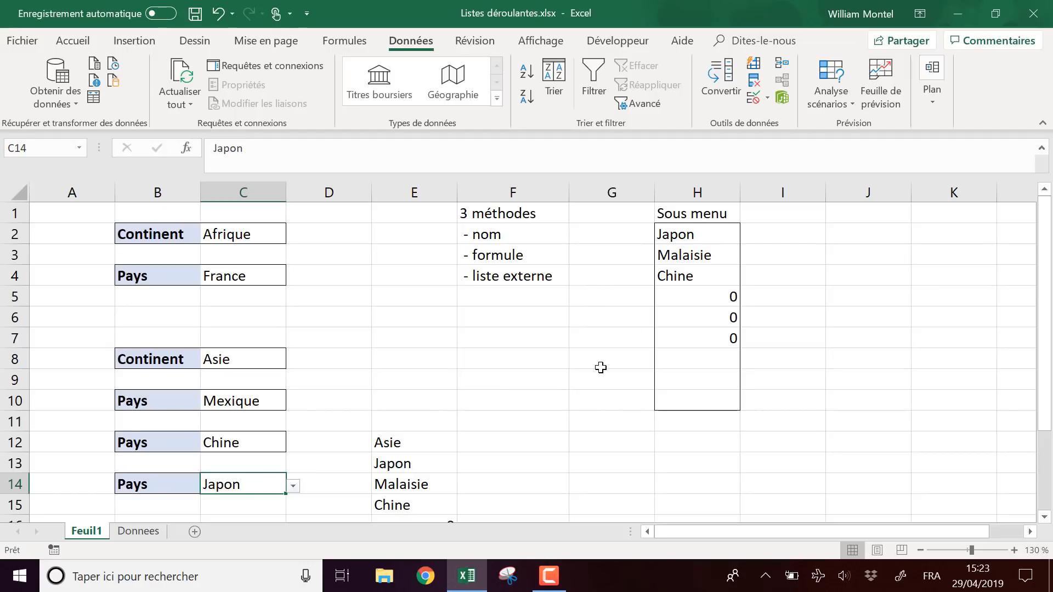
left_click(768, 97)
left_click(762, 114)
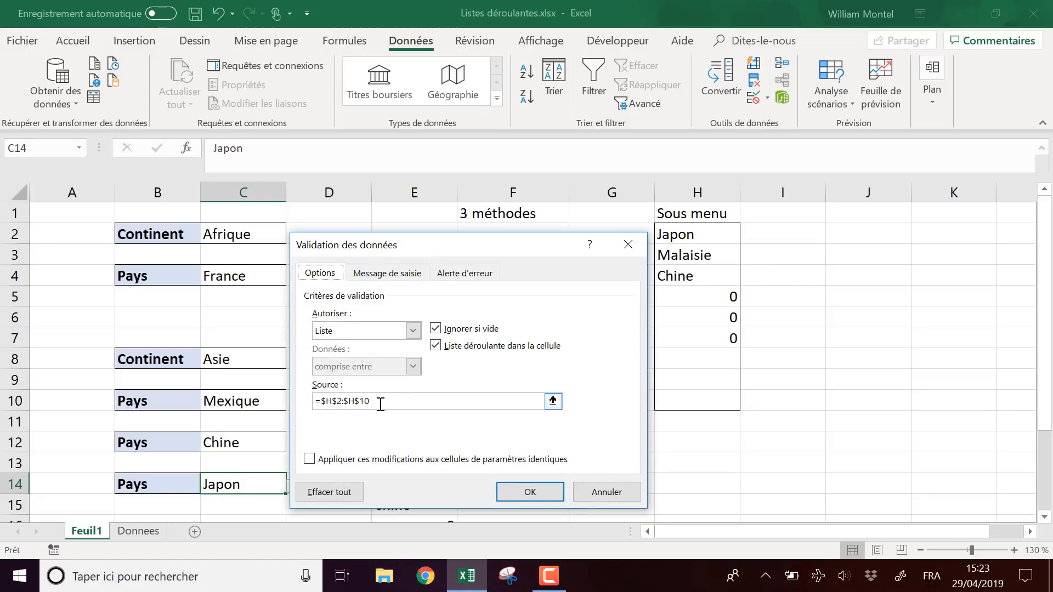
left_click_drag(523, 248, 631, 214)
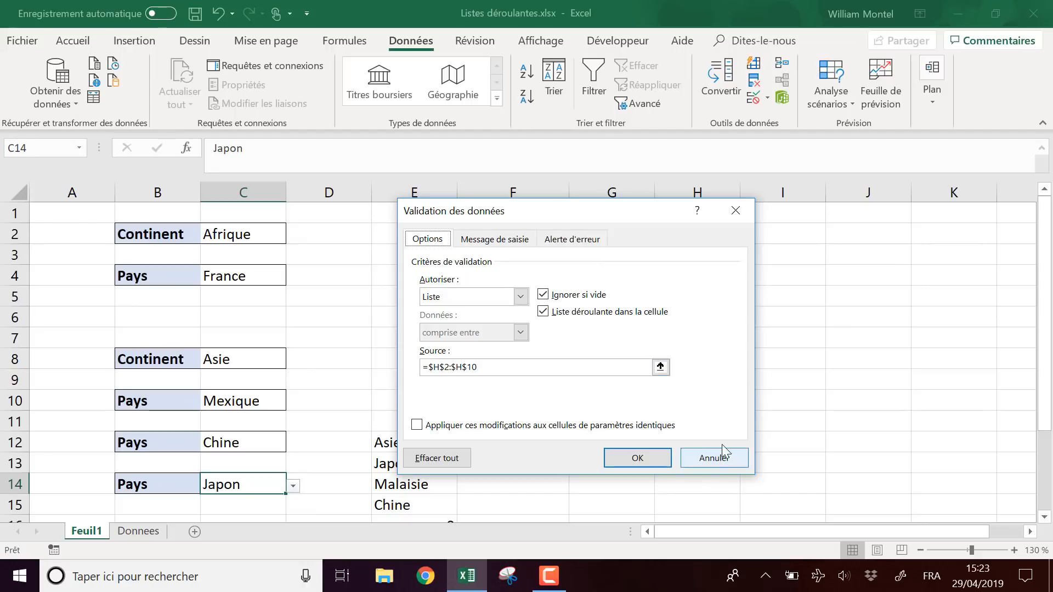
left_click(727, 458)
left_click_drag(702, 232, 699, 332)
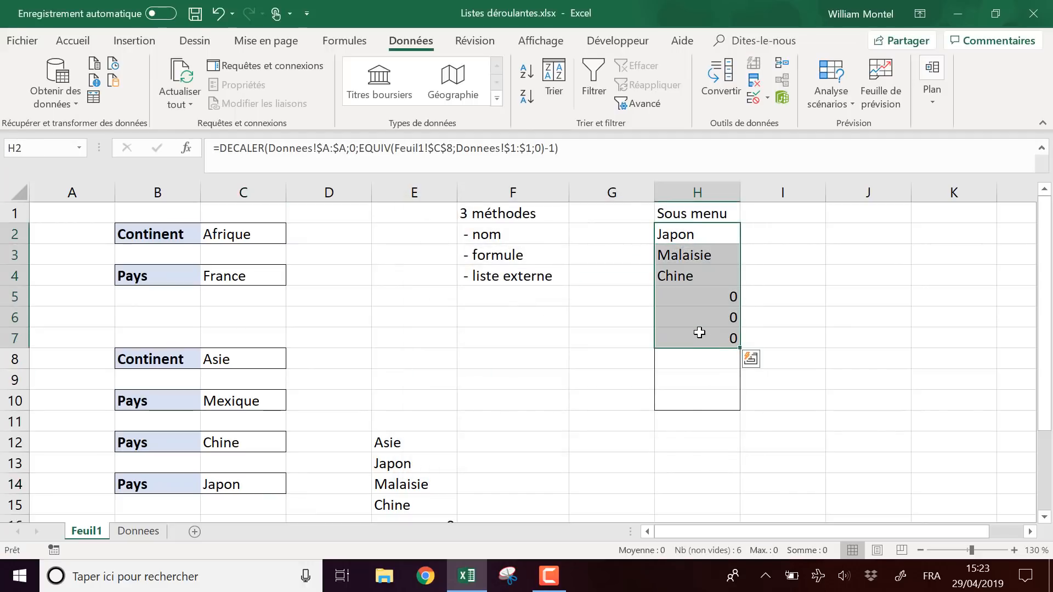
left_click_drag(710, 235, 723, 395)
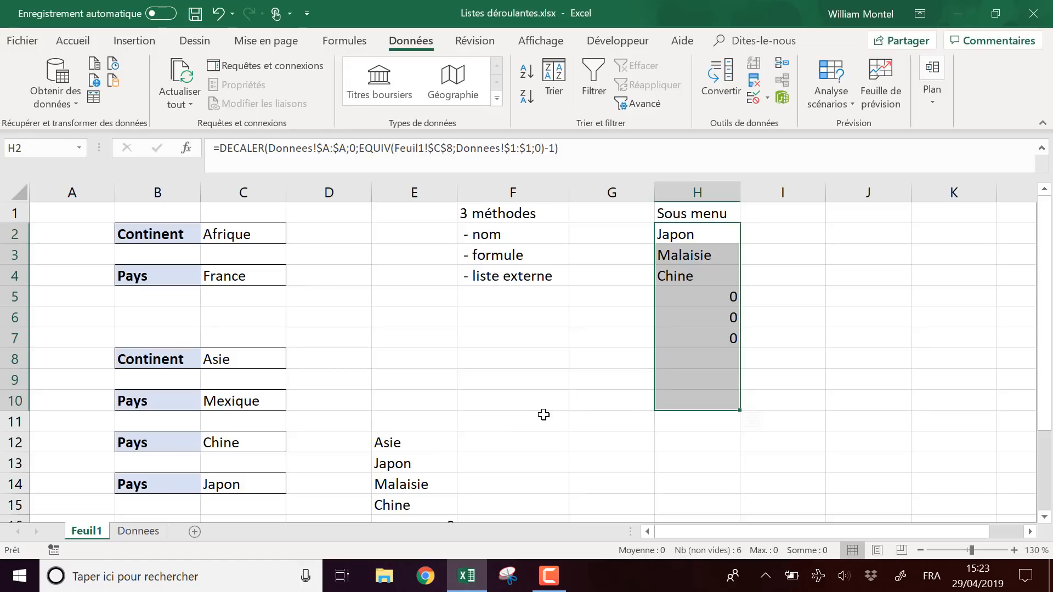
scroll(543, 415, "down", 1)
scroll(539, 425, "up", 1)
left_click_drag(543, 321, 553, 337)
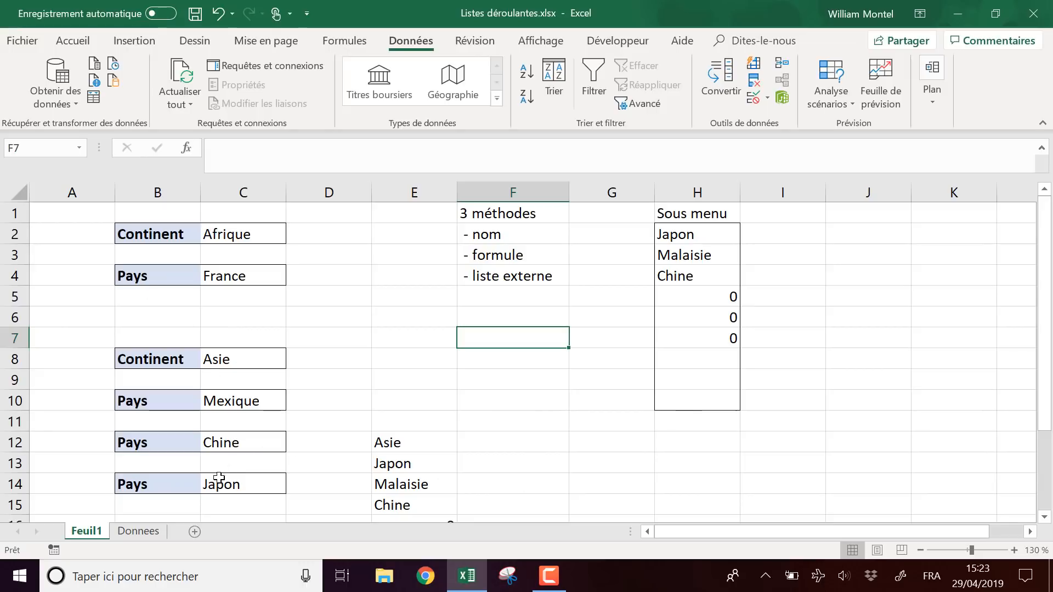
left_click(217, 399)
left_click(329, 442)
left_click(540, 396)
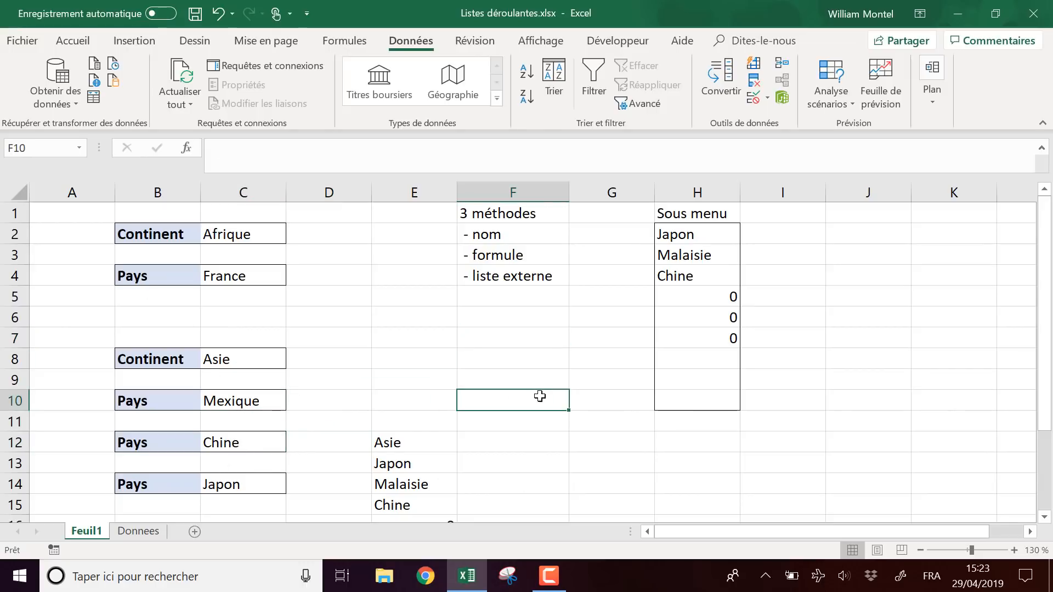